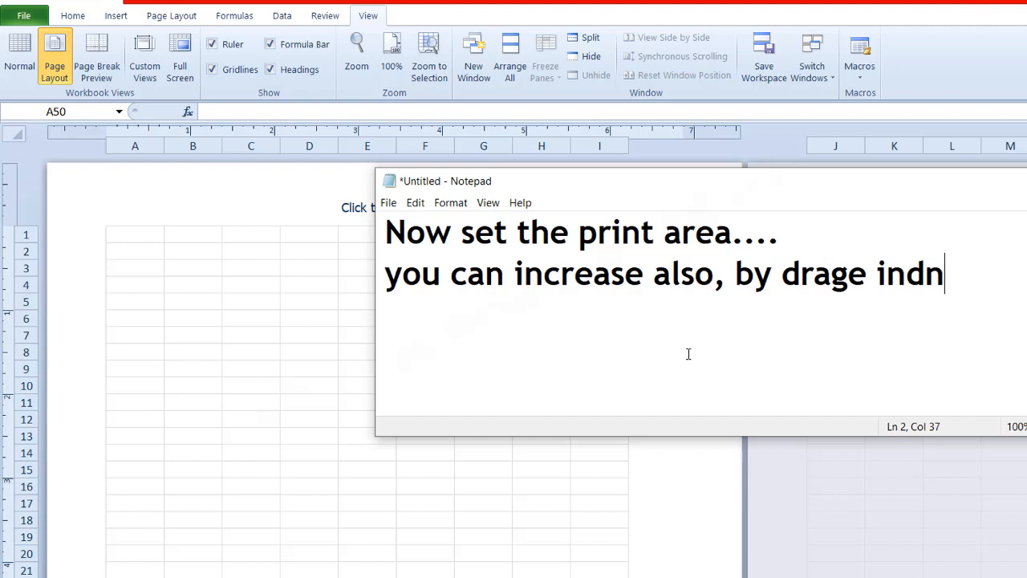
Step: Complete the second line of the Notepad note as "you can increase also, by drage indent...."
key("BackSpace")
type("ent....")
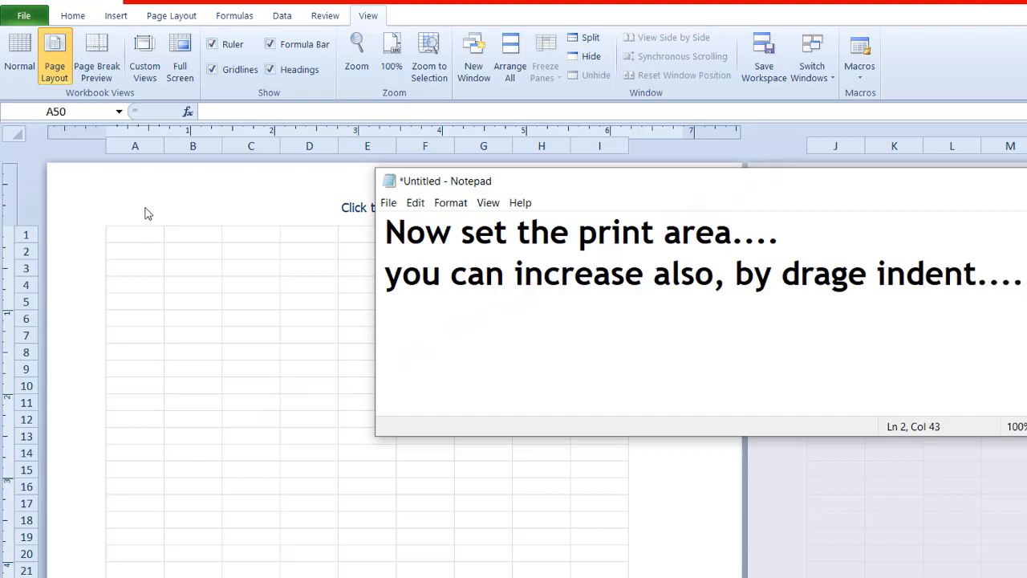
Step: Switch to Excel and enlarge the sheet's print area by reducing the left, right and top page margins
left_click(147, 214)
left_click_drag(107, 131, 74, 131)
left_click_drag(682, 133, 740, 133)
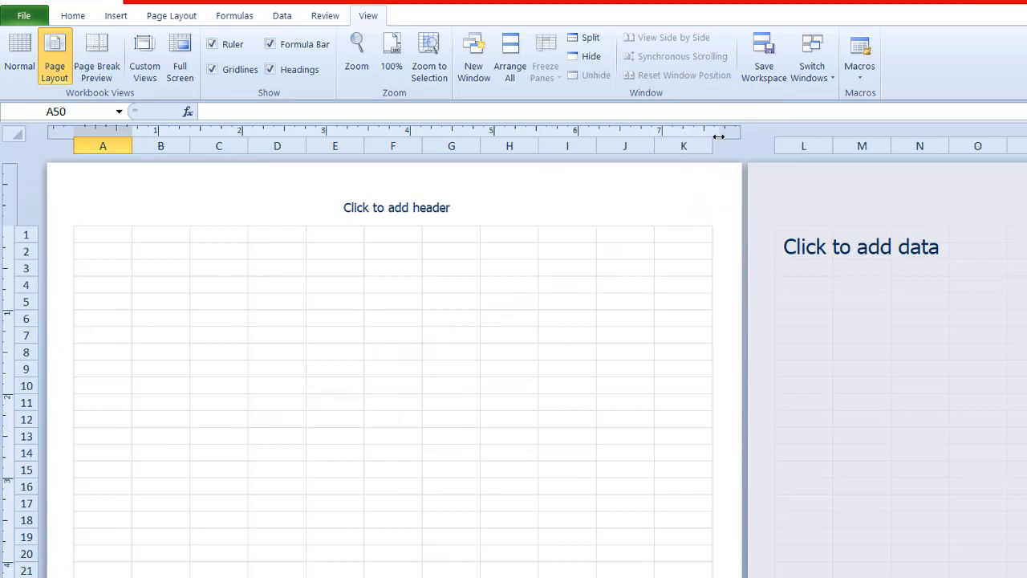
left_click_drag(12, 227, 11, 183)
scroll(711, 286, "down", 1)
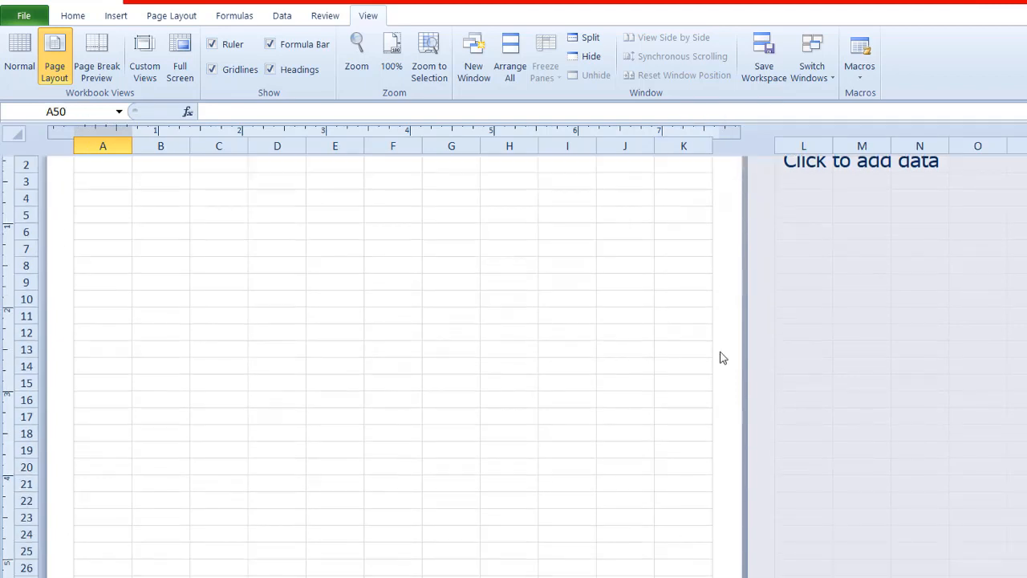
scroll(723, 358, "up", 1)
Step: Merge and center cells C1:I2 for the institute's title
left_click(277, 310)
left_click(115, 16)
left_click_drag(206, 192, 585, 210)
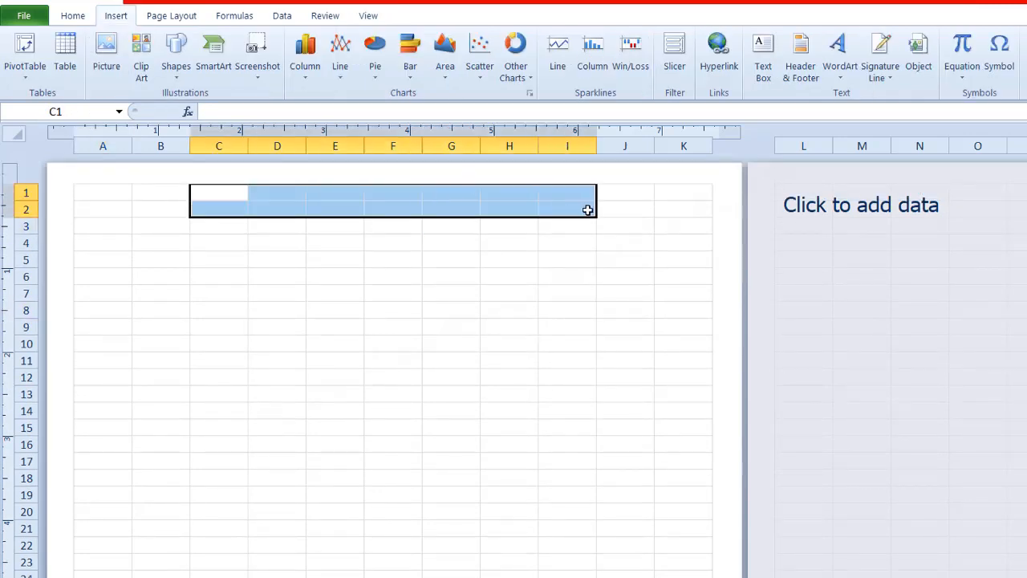
left_click(73, 16)
left_click(486, 69)
left_click(480, 96)
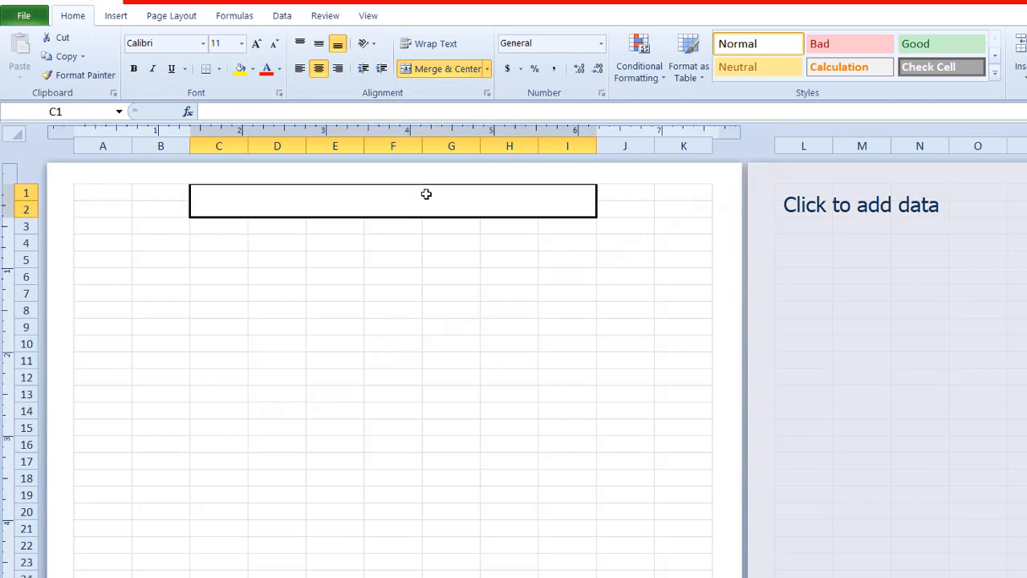
Step: Enter the title "KITE TECHNICAL INSTITUTE" in the merged C1 cell
left_click(397, 270)
left_click(340, 204)
type("KITE TECHNICAL INSTITUTE")
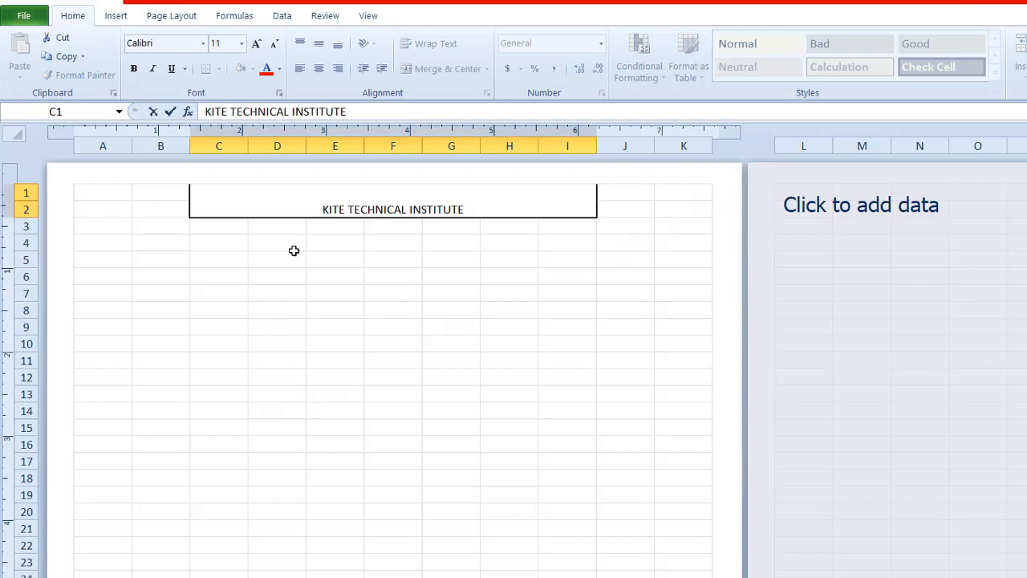
key("ctrl+Return")
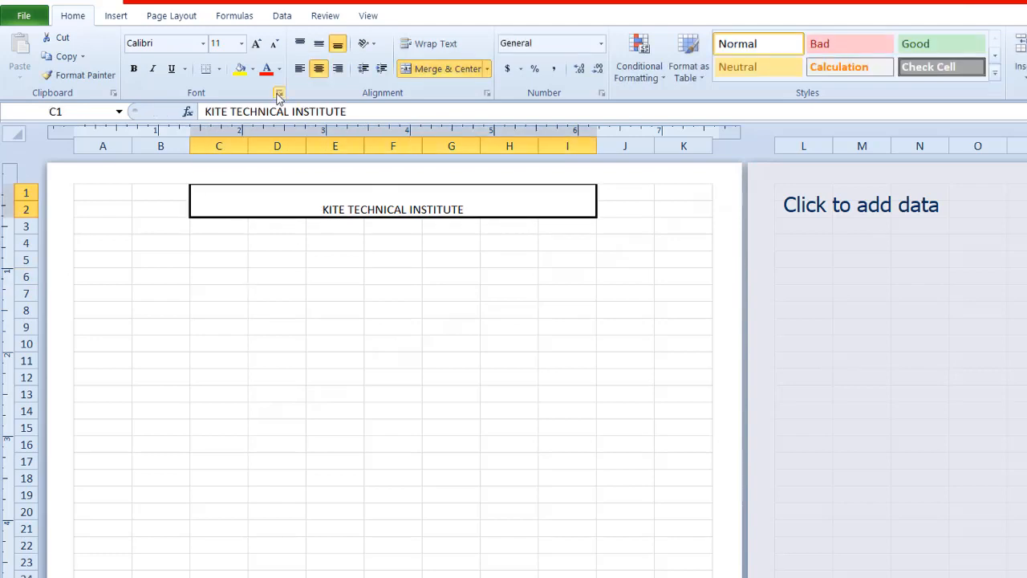
Step: Set the institute title's font size to 24 and its font color to dark blue
left_click(241, 43)
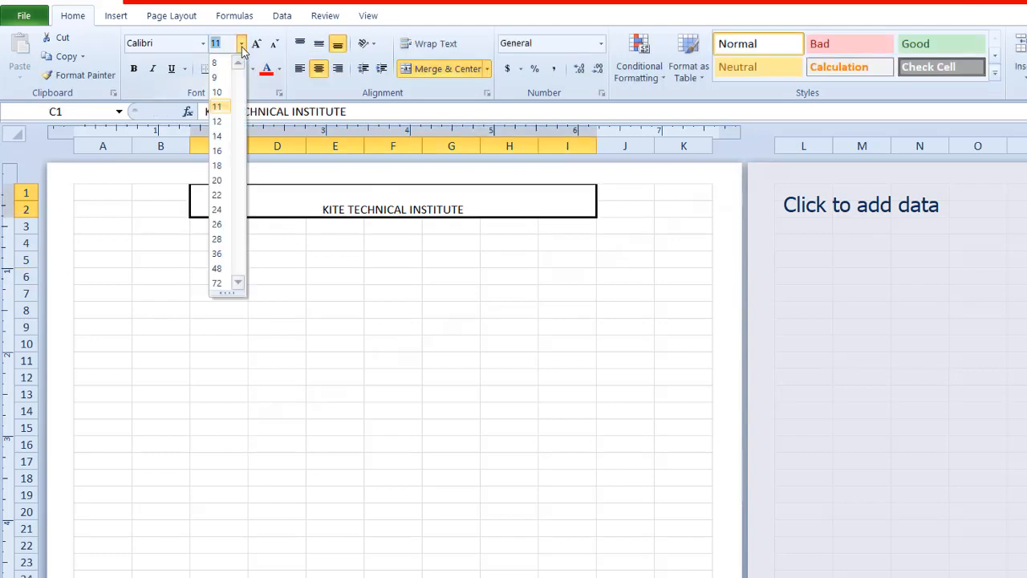
left_click(218, 210)
left_click(278, 68)
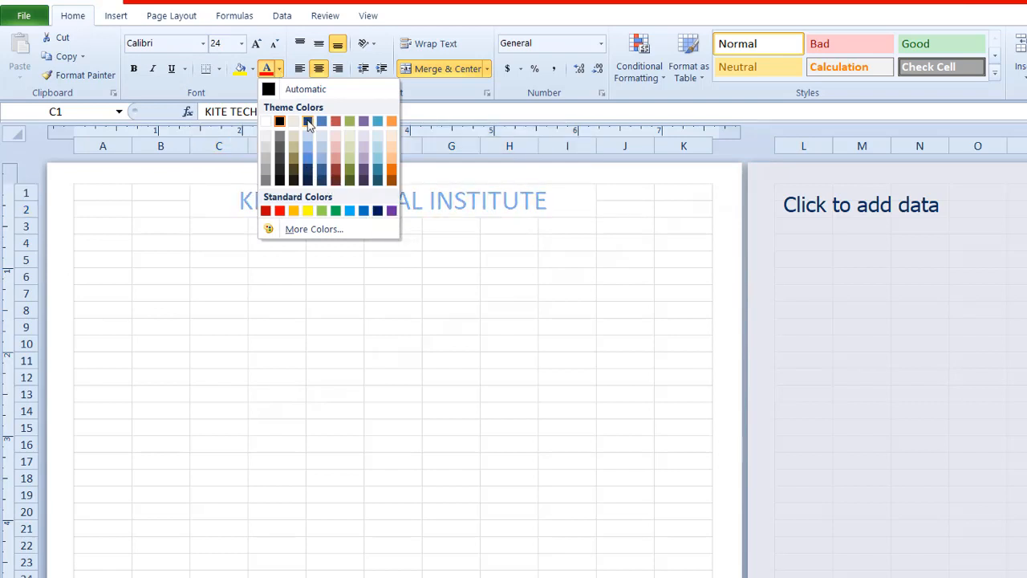
left_click(307, 161)
left_click(275, 369)
Step: Merge and center C3:I3 and enter "Registered under Government of India" in it
left_click_drag(200, 224, 560, 225)
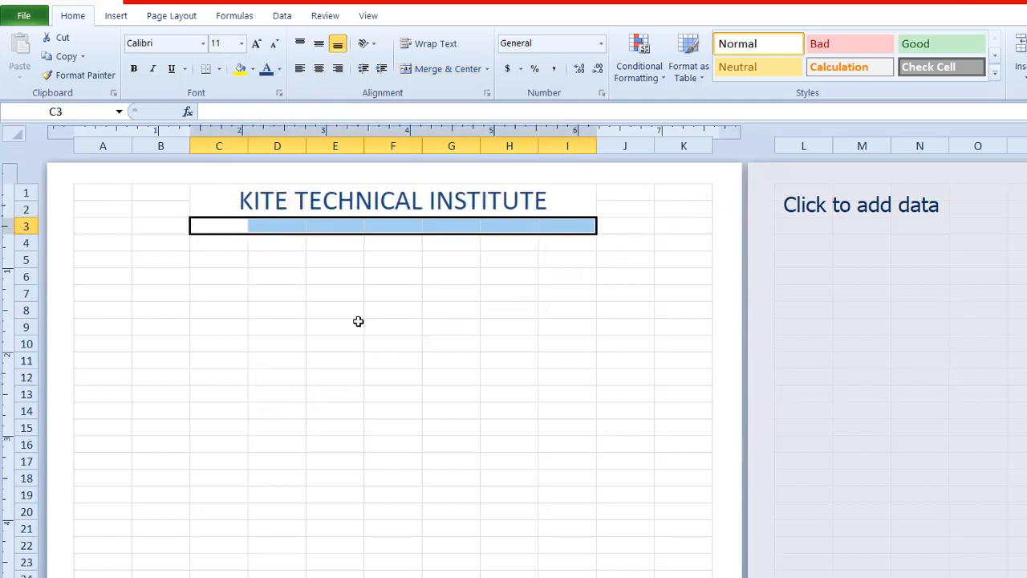
left_click(442, 69)
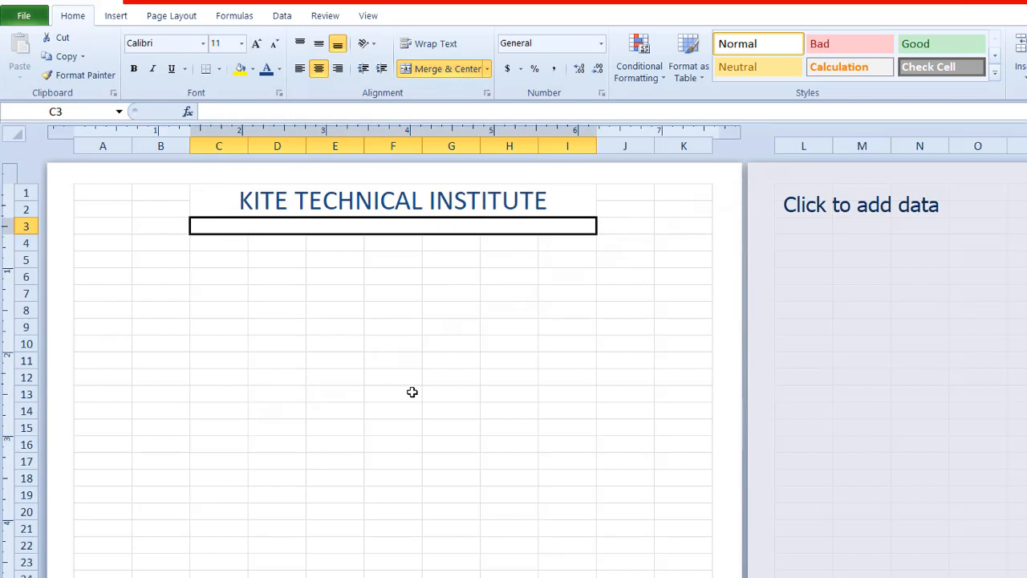
type("Registered u")
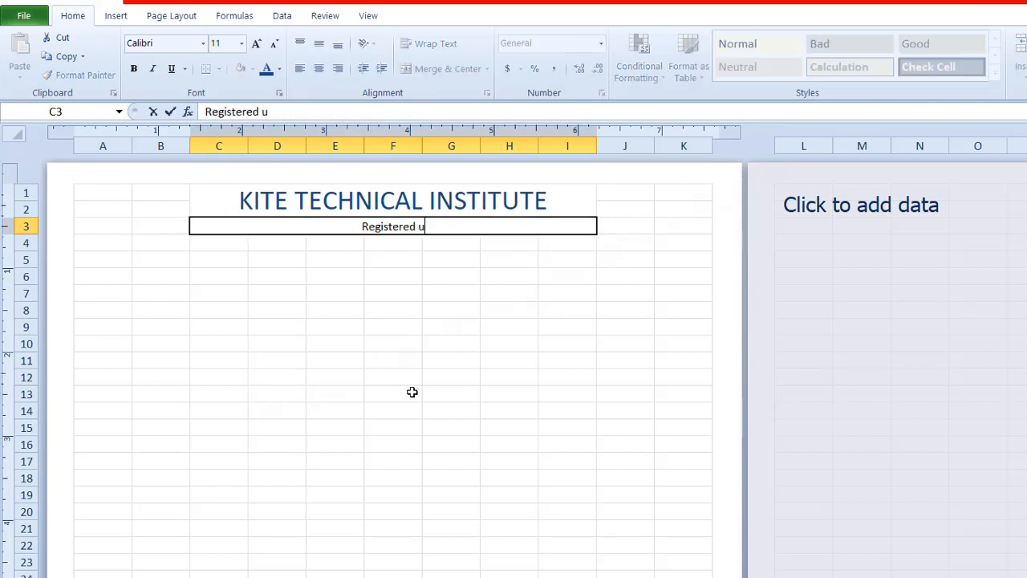
type("nder Governm")
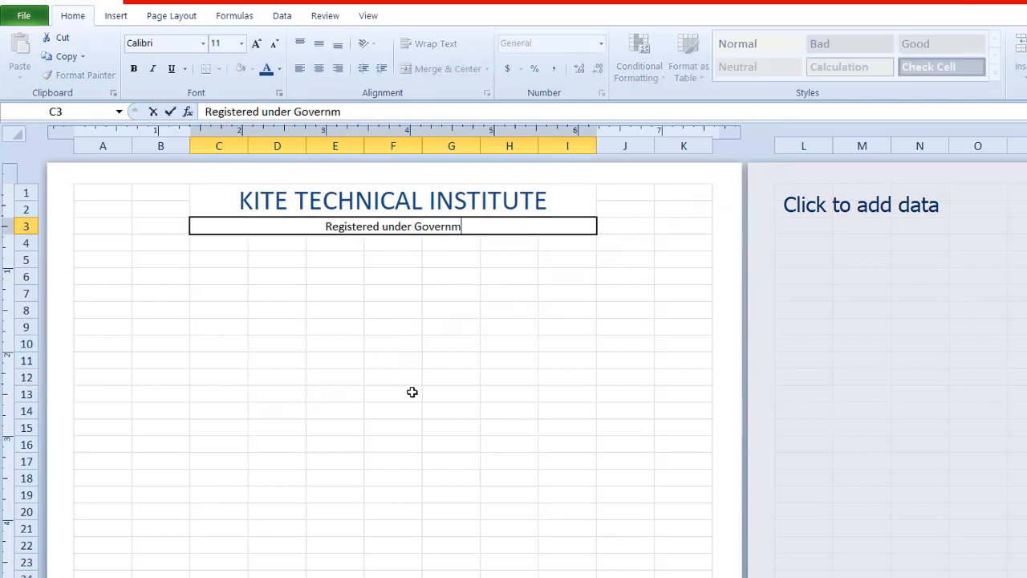
type("ent of India")
left_click(410, 392)
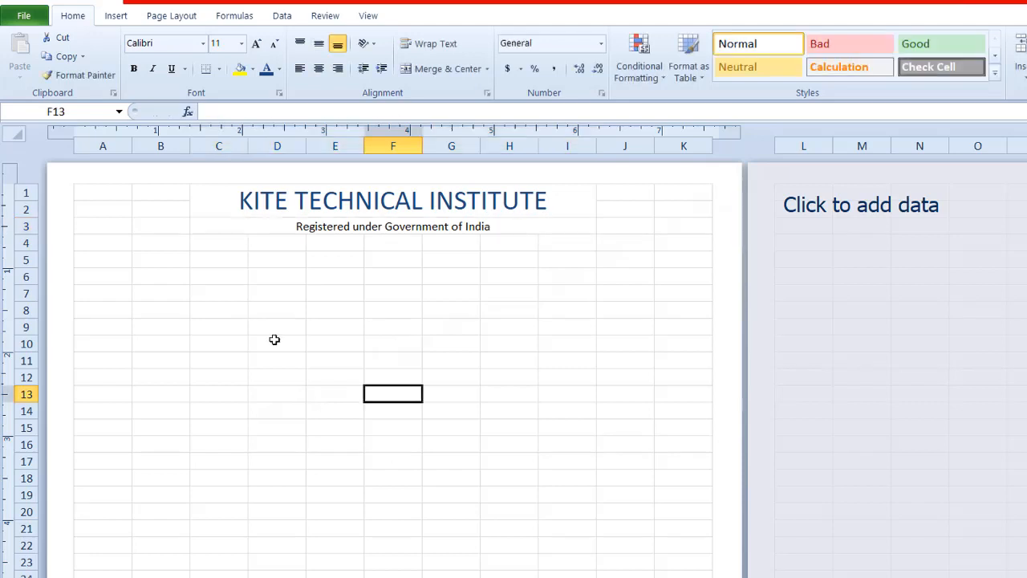
Step: Merge and center C4:I4 and enter the "Corp. office:" line with the institute's postal address
left_click_drag(205, 241, 586, 243)
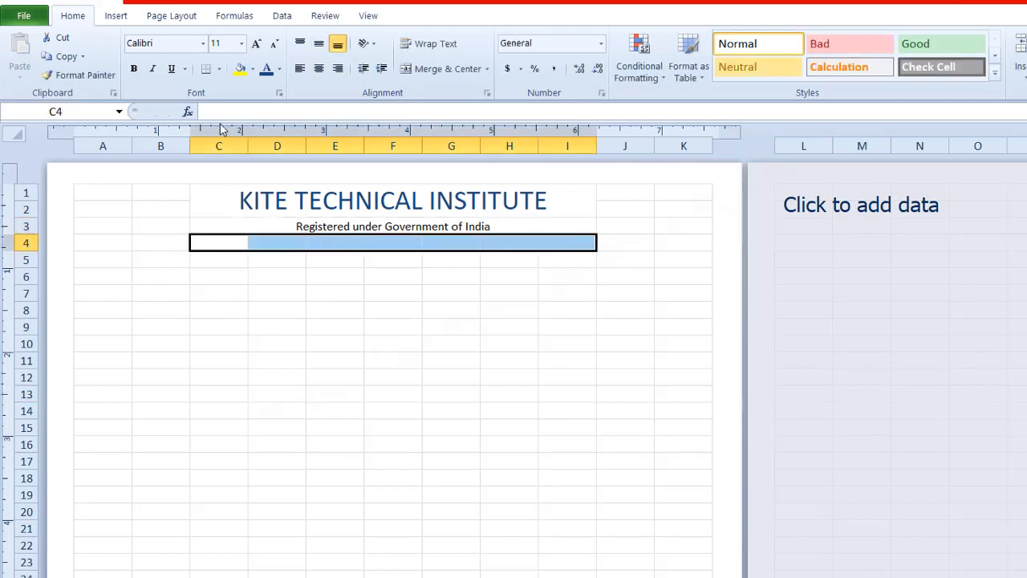
left_click(441, 68)
type("Re")
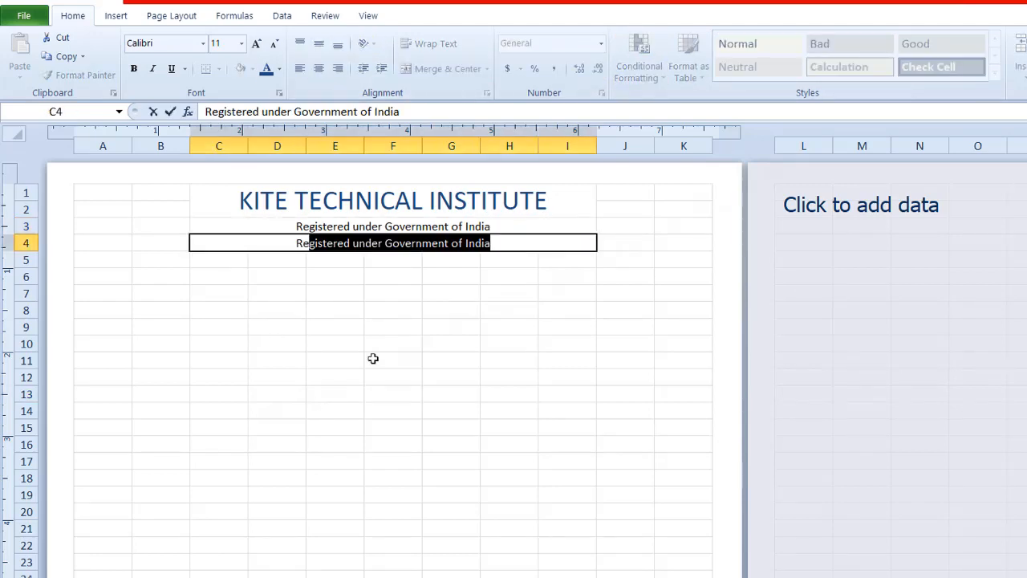
key("BackSpace")
key("BackSpace")
key("BackSpace")
type("Corp. office")
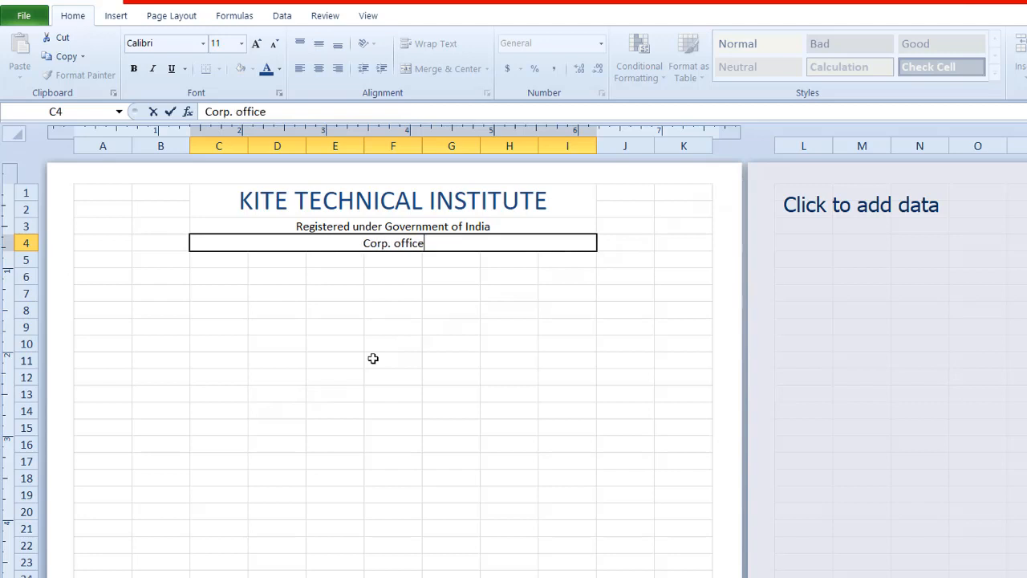
type(": Shivaji Colo")
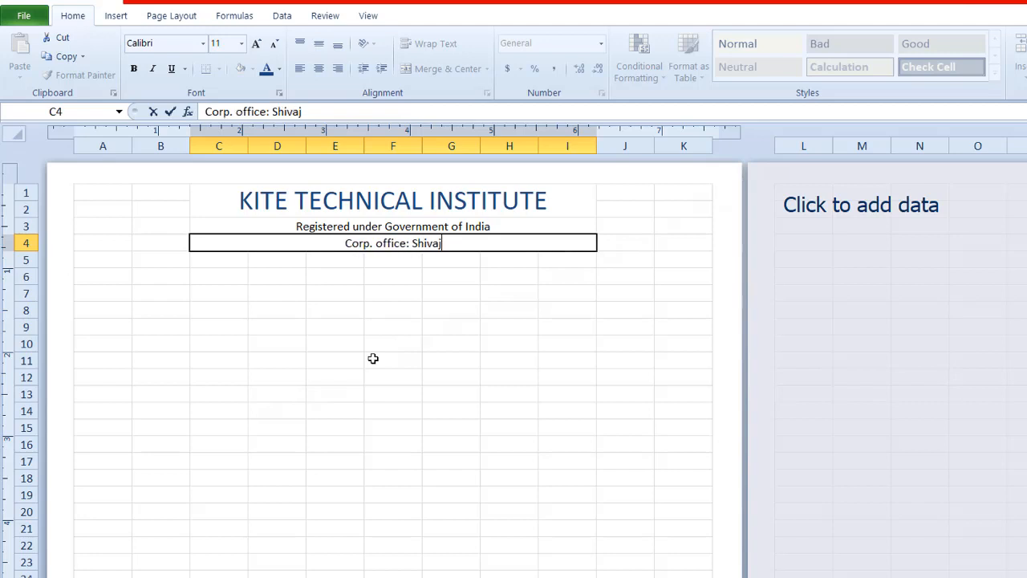
type("ny, Jamshed")
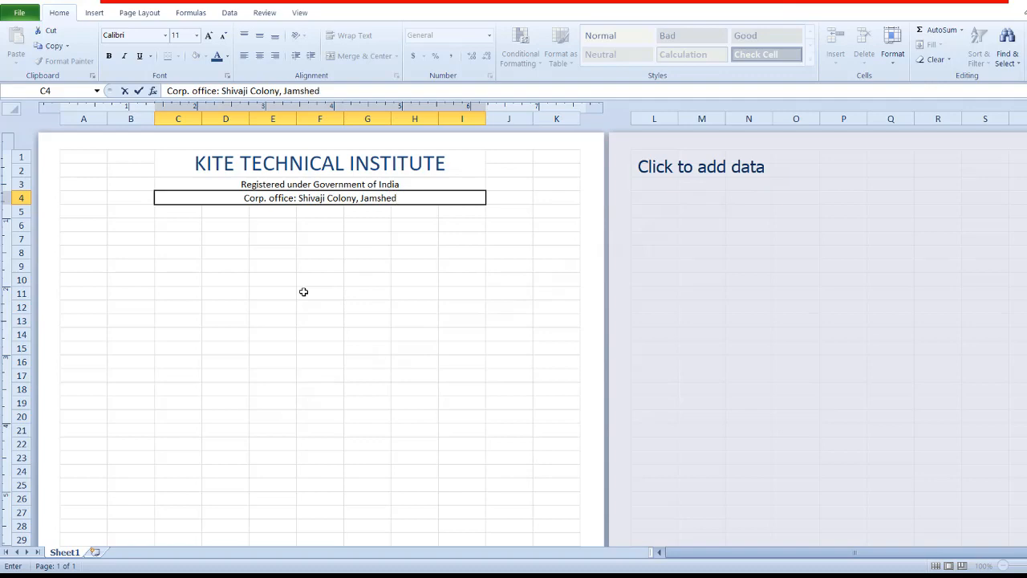
type("pur, JK-56")
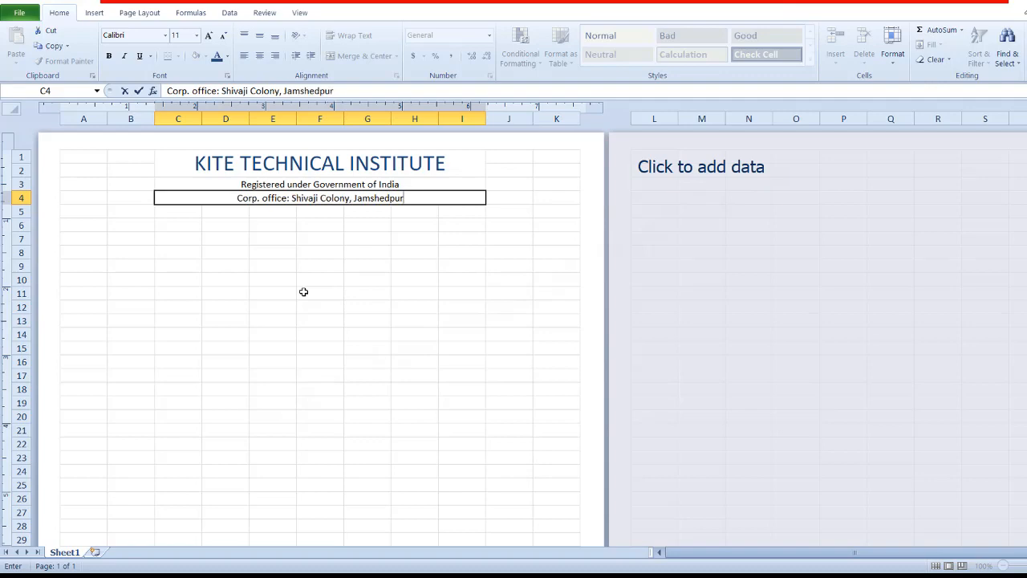
type("599954")
left_click(283, 292)
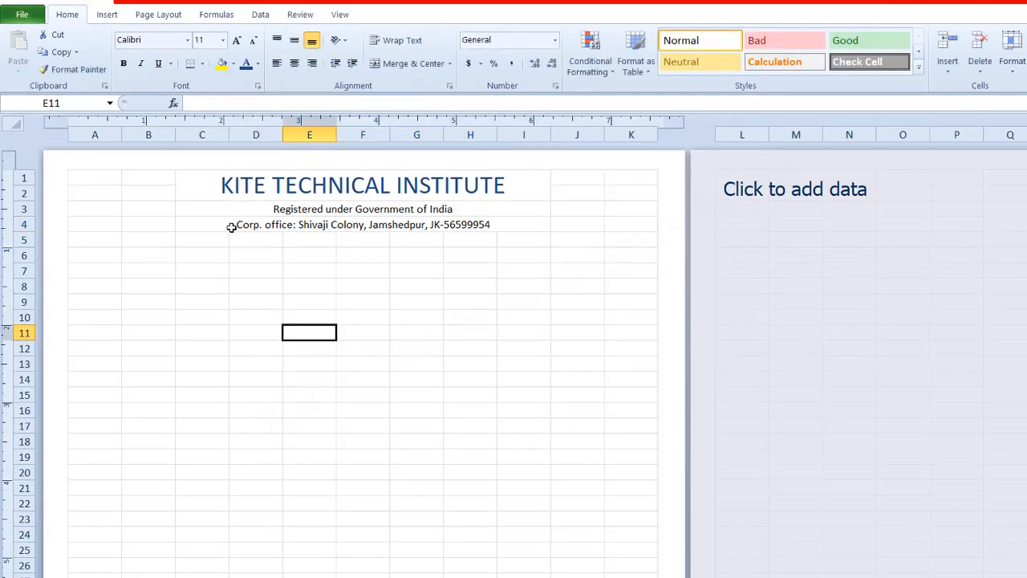
Step: Merge and center A1:B5 and insert the picture institution-icon.png from the kite online folder
left_click_drag(90, 179, 140, 240)
left_click(423, 64)
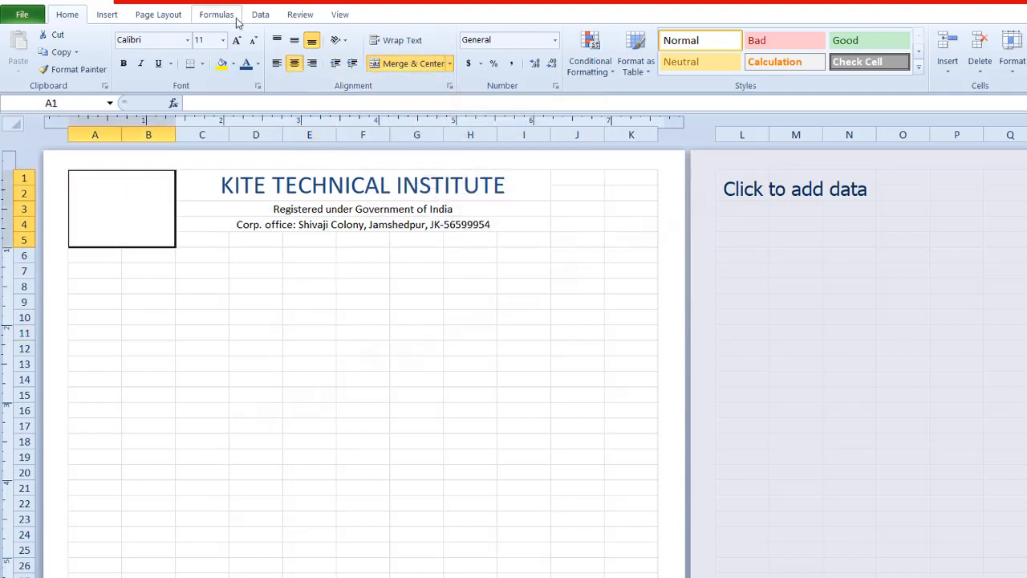
left_click(107, 15)
left_click(96, 50)
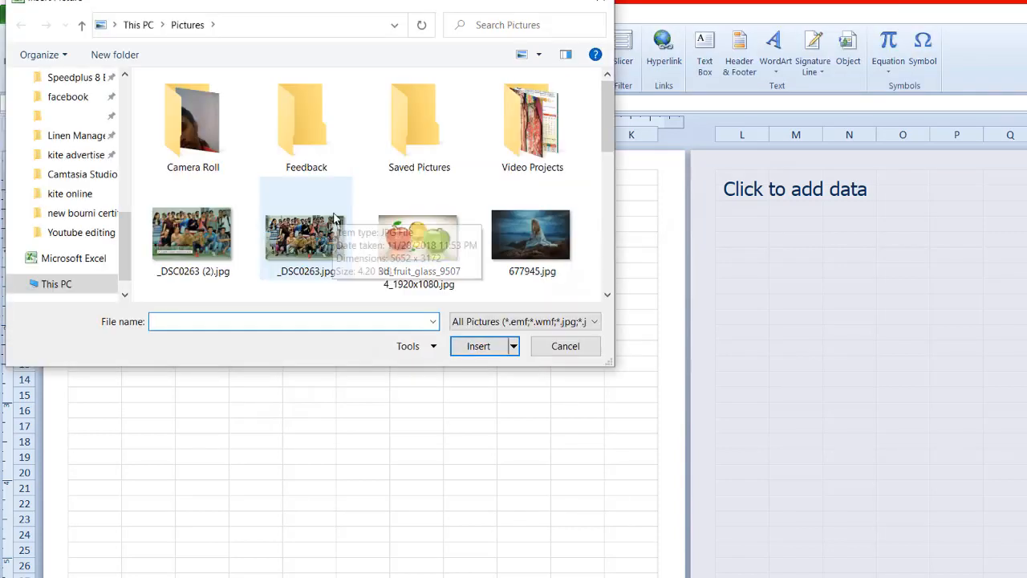
left_click(71, 196)
scroll(466, 161, "down", 10)
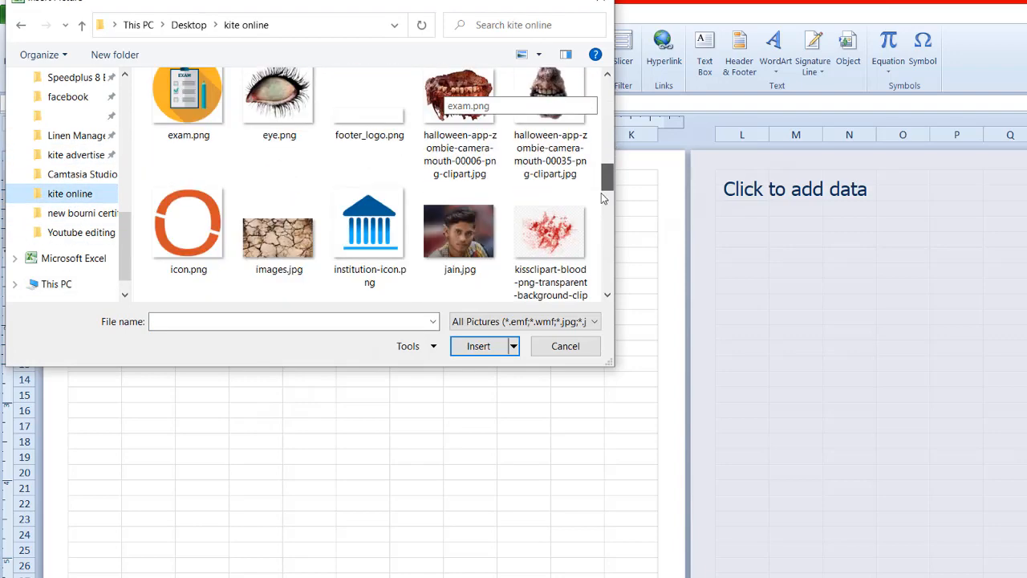
left_click(369, 120)
left_click(477, 349)
Step: Position and resize the institution logo so it fits inside the merged A1:B5 cell
left_click_drag(96, 199, 123, 200)
left_click_drag(151, 227, 172, 246)
left_click(291, 305)
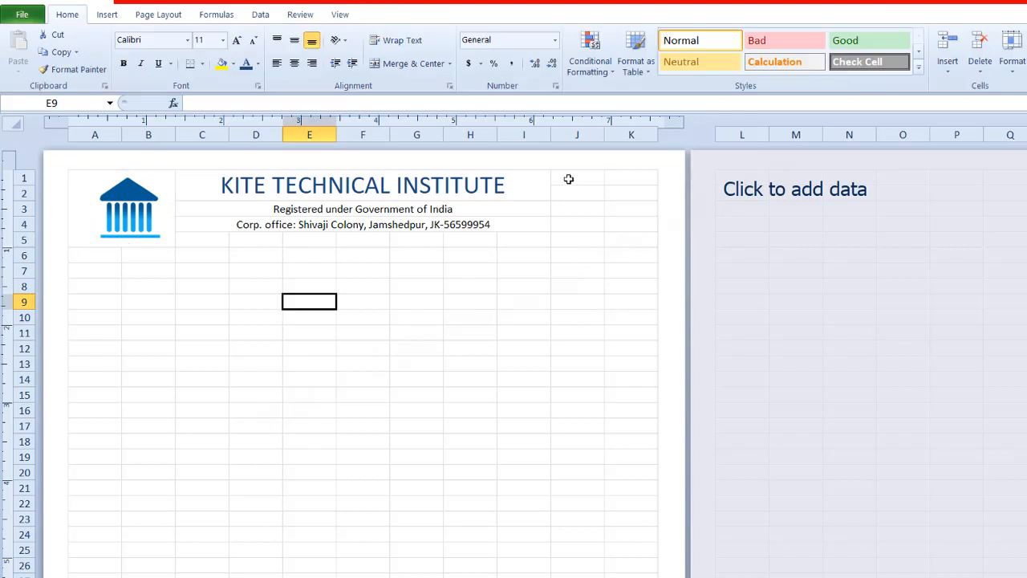
Step: Merge and center J1:K1 and enter "S.N.-" followed by the marksheet's serial number
left_click_drag(568, 179, 630, 177)
left_click(409, 64)
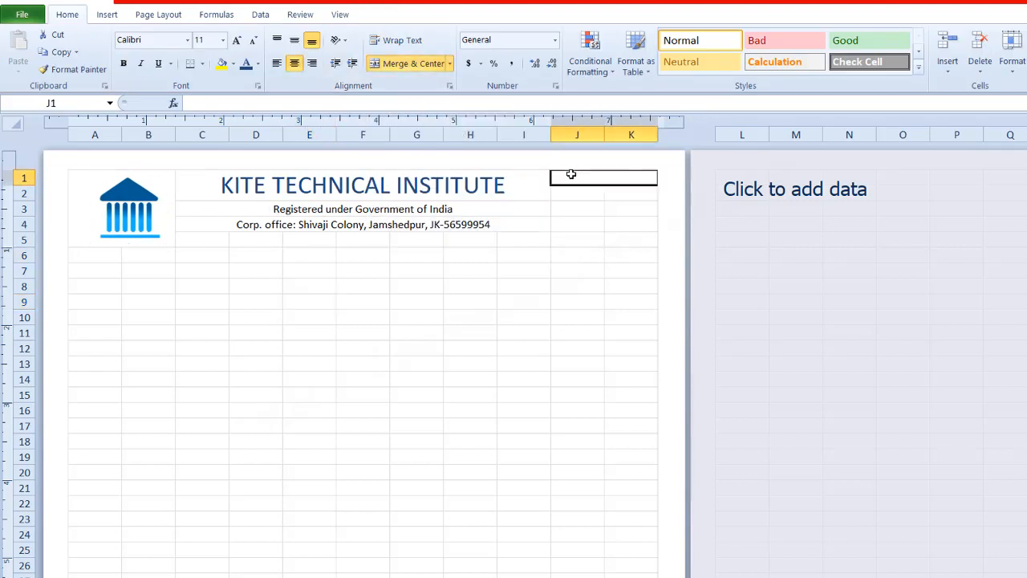
type("S.")
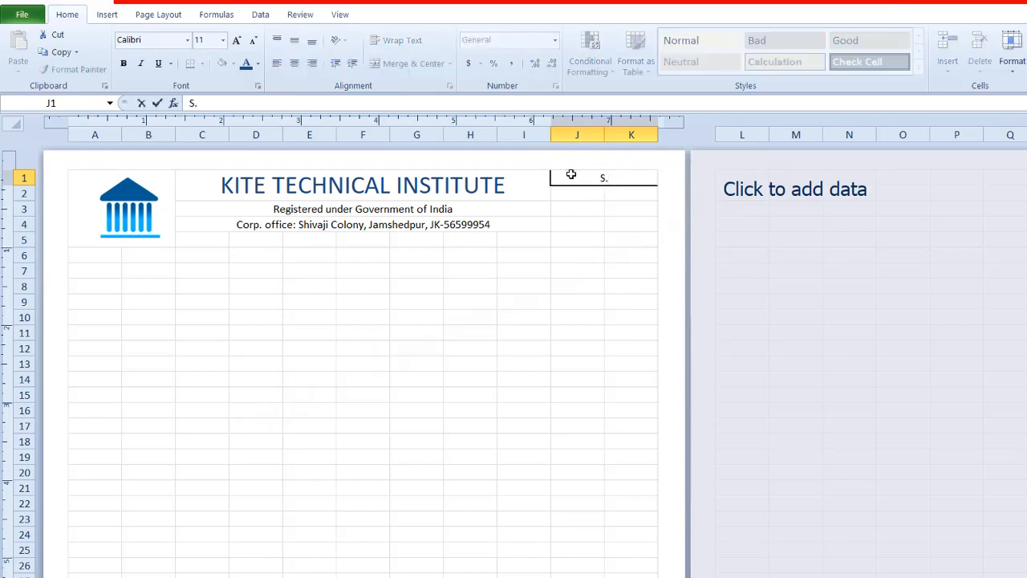
type("N.- 863549")
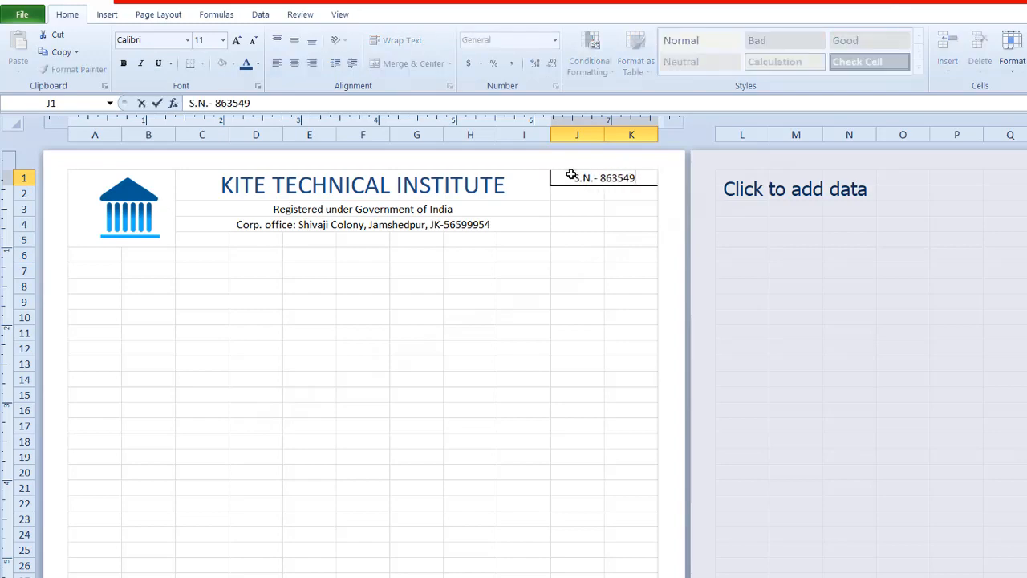
key("Return")
Step: Increase the font size of the serial number cell J1 by three increments
left_click(578, 181)
left_click(237, 40)
left_click(236, 40)
left_click(236, 40)
left_click(578, 339)
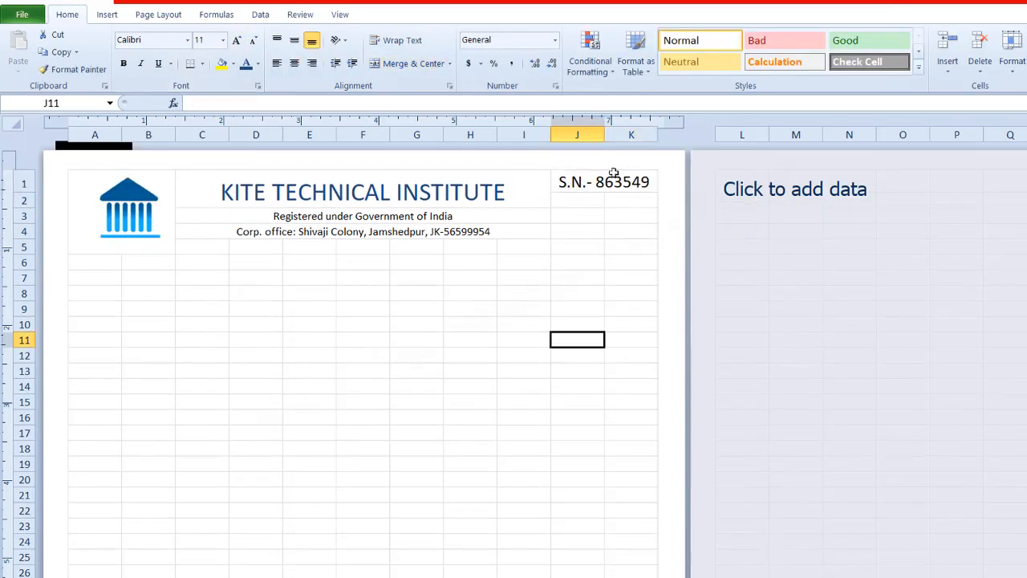
Step: Color only the digits after "S.N.-" in cell J1 red
double_click(616, 180)
double_click(620, 180)
left_click(704, 162)
left_click(704, 293)
left_click(476, 364)
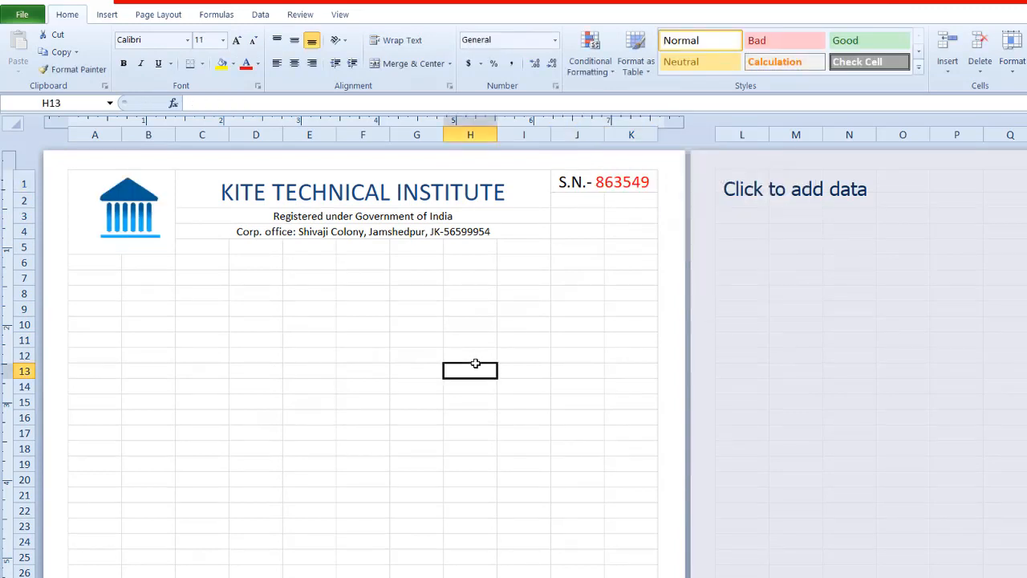
Step: Merge and center C5:I6 and enter "MARKS STATEMENT अंक विवरणिका" in it
left_click_drag(205, 251, 522, 257)
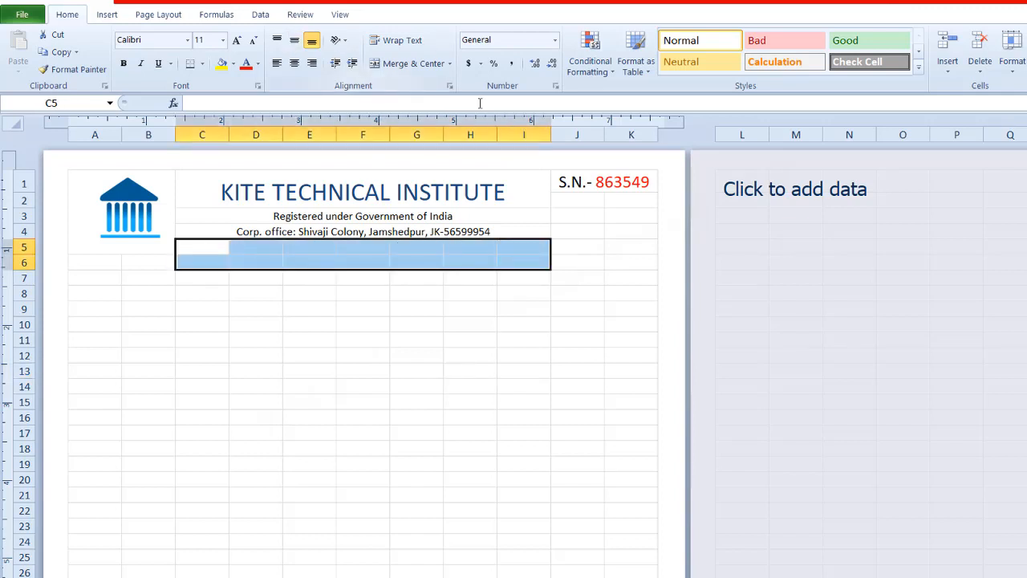
left_click(407, 63)
type("MA")
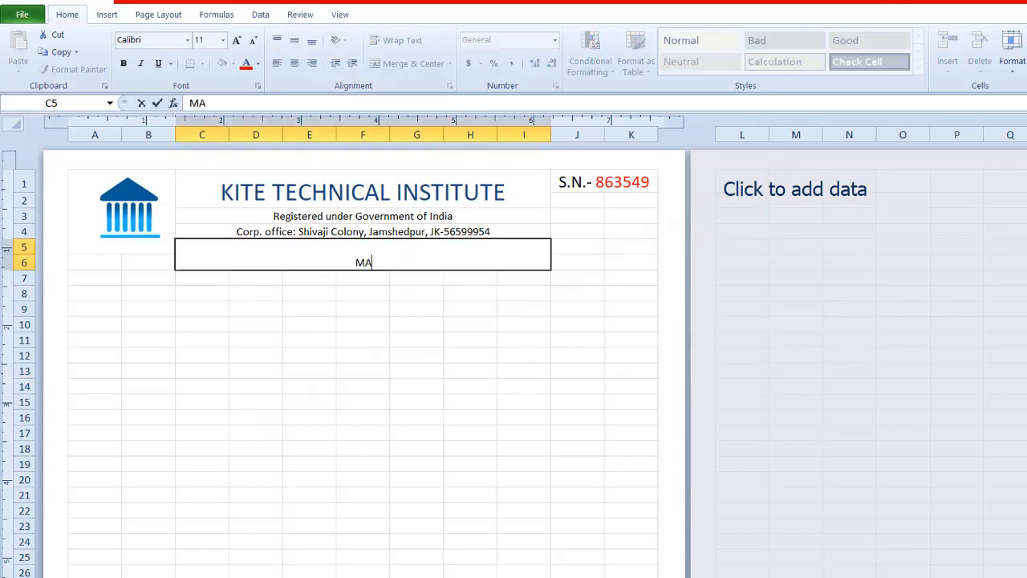
type("RKS STATEMENT")
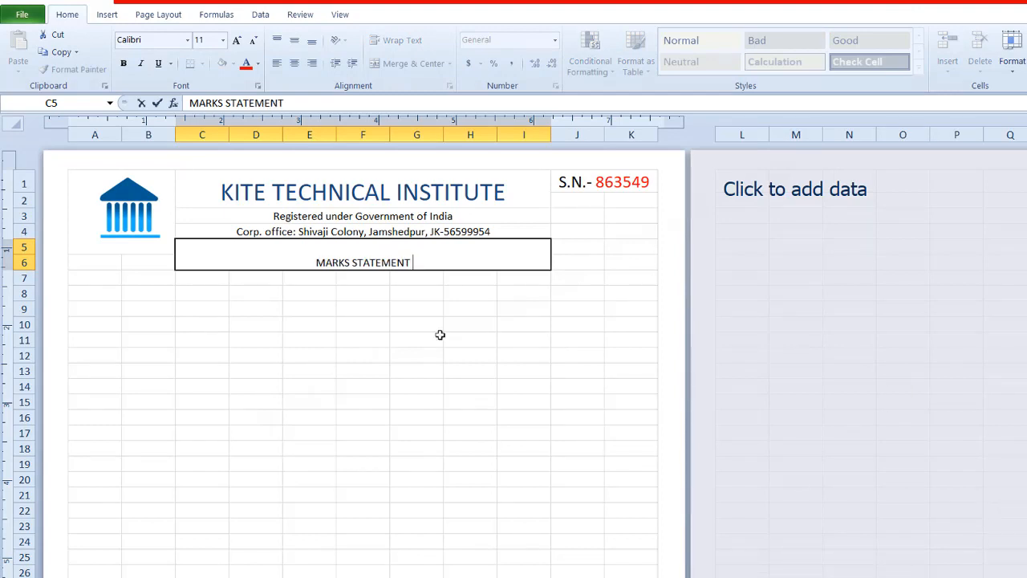
type(" ANK VIVARNIKA")
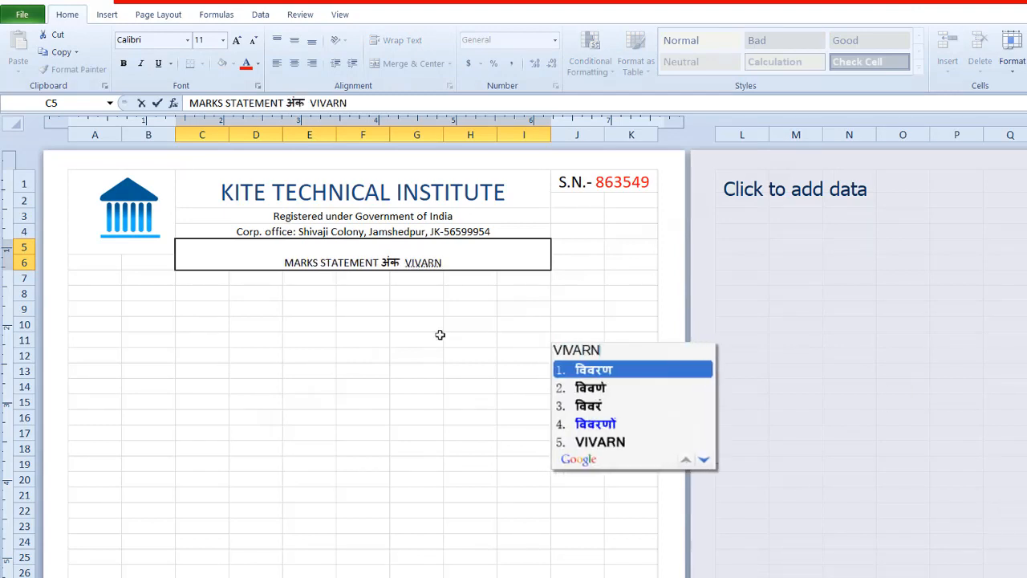
left_click(375, 309)
Step: Increase the font size of the "MARKS STATEMENT अंक विवरणिका" heading to 18
left_click(341, 257)
left_click(235, 42)
left_click(235, 42)
left_click(235, 47)
left_click(235, 46)
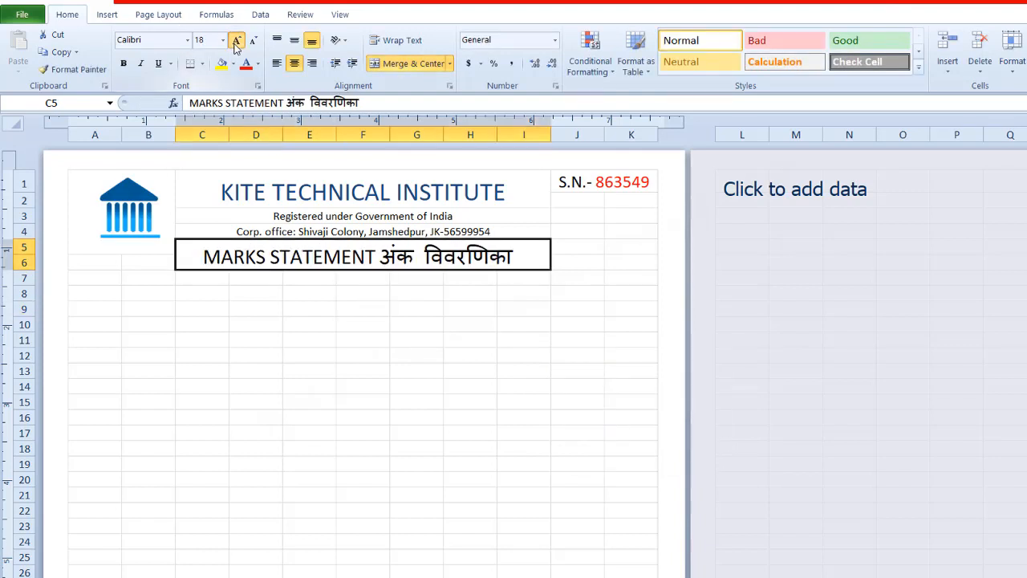
Step: Underline the "MARKS STATEMENT अंक विवरणिका" heading
left_click(417, 372)
left_click(338, 255)
left_click(142, 64)
left_click(158, 63)
left_click(141, 63)
left_click(410, 381)
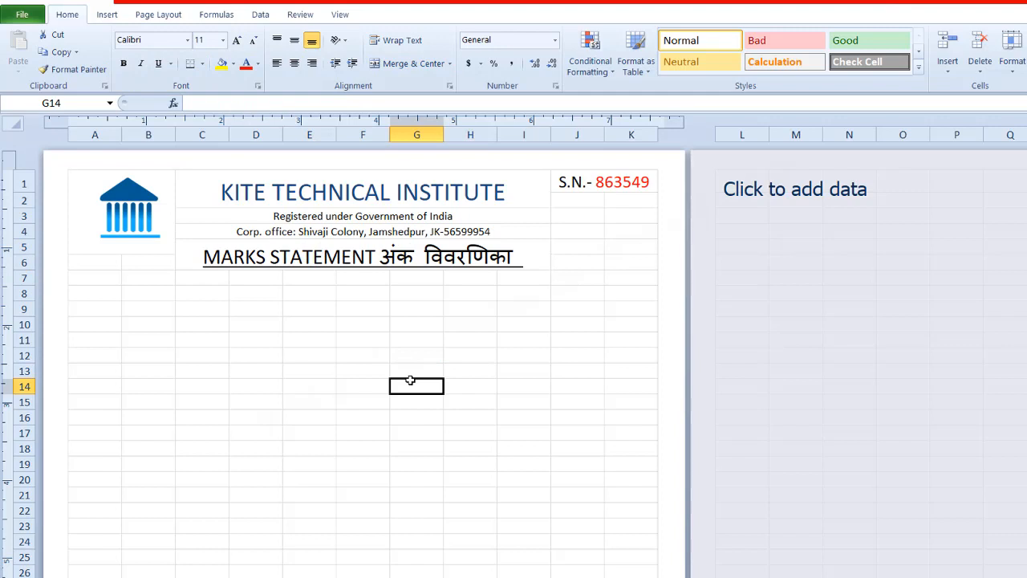
Step: Merge each of rows 8 to 11 across columns A to I, keeping the rows separate
left_click_drag(94, 277, 343, 347)
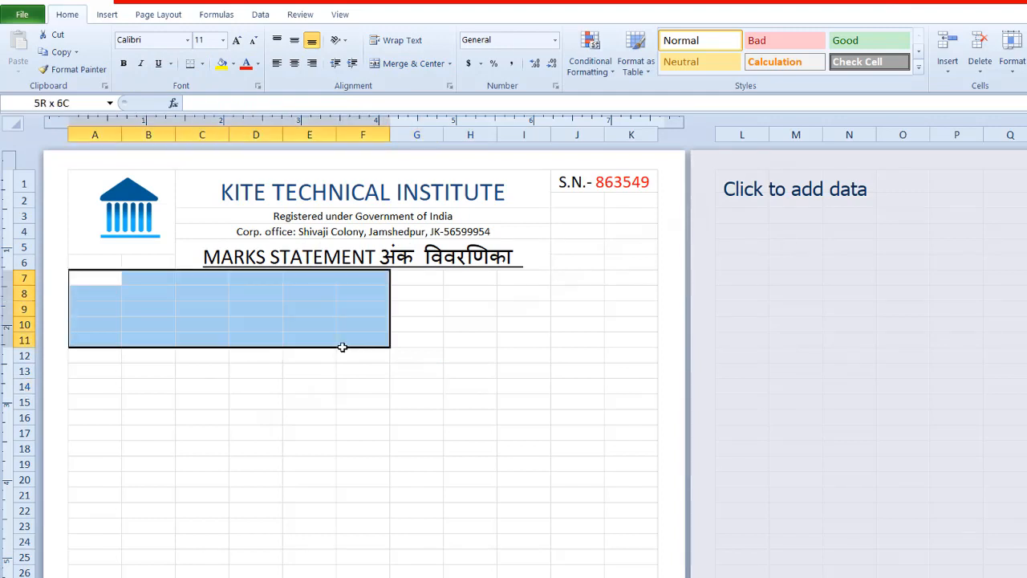
left_click(310, 401)
left_click_drag(95, 294, 522, 337)
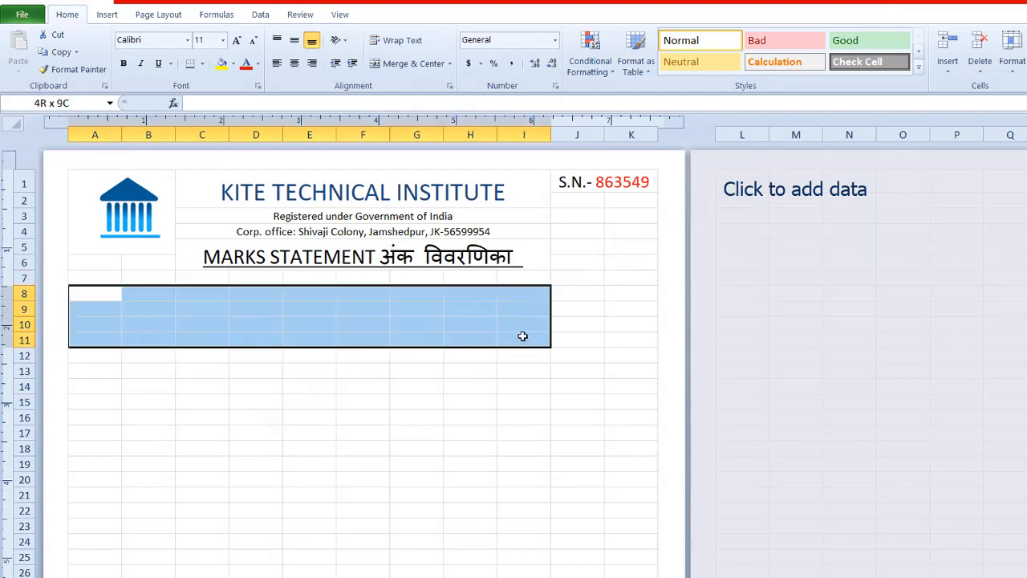
left_click(450, 64)
left_click(443, 116)
left_click(362, 462)
Step: Enter the label "नाम Name" in the merged cell A8
left_click(86, 292)
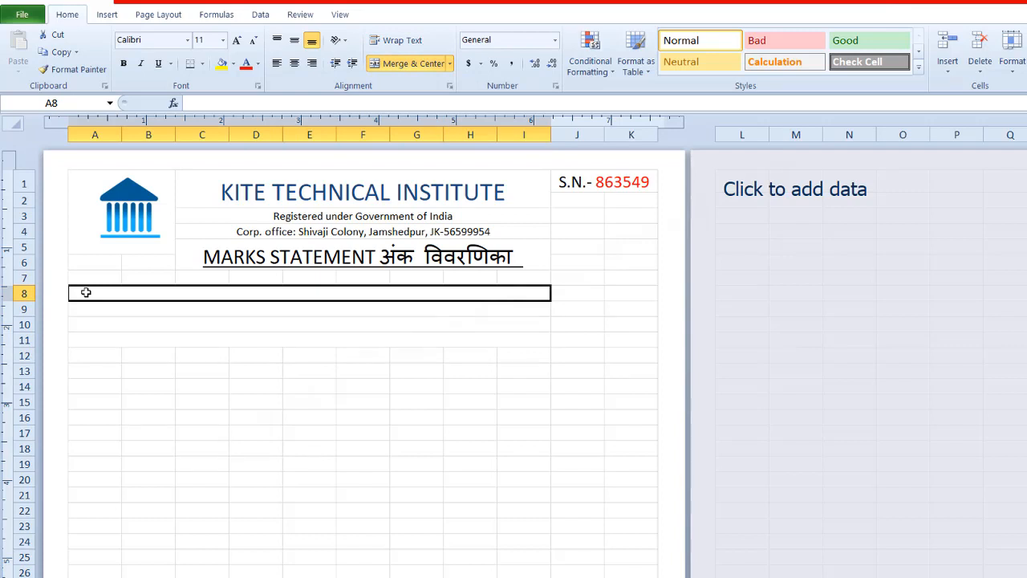
type("नाम Name")
key("Up")
key("Return")
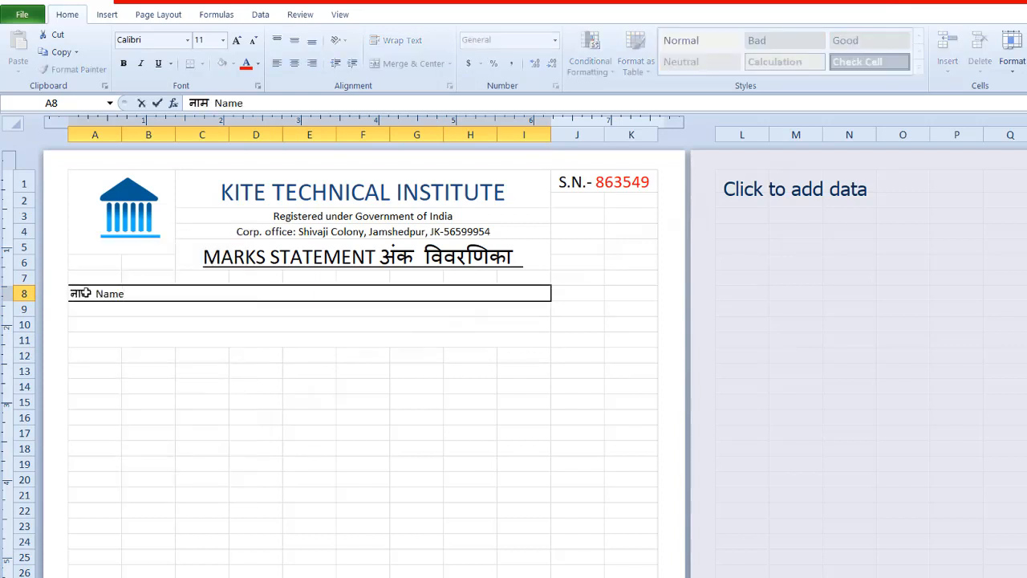
key("Tab")
left_click(131, 294)
Step: Enter the label "माता का नाम" in A9 and "पिता का नाम" in A10
left_click(130, 309)
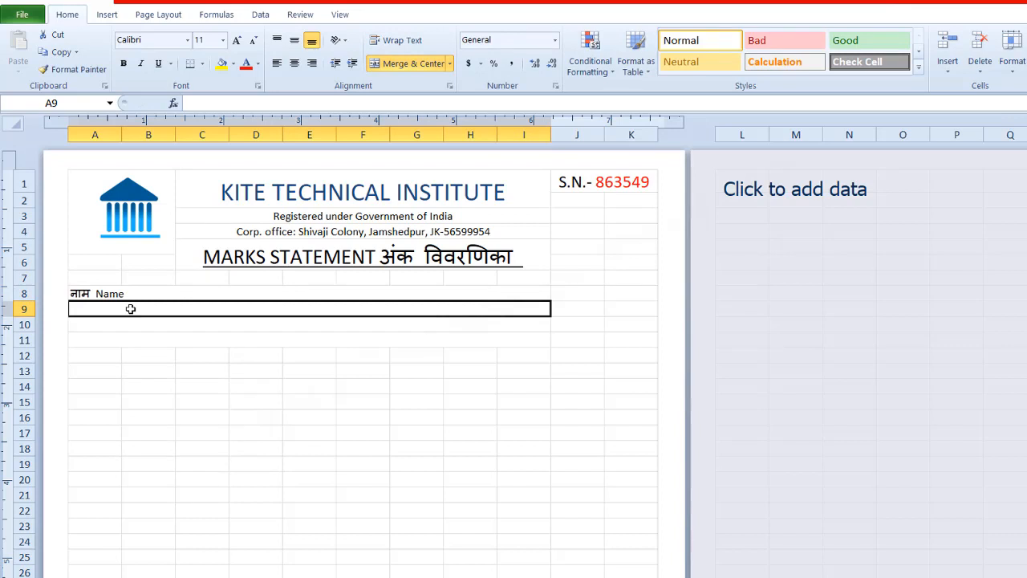
type("माता का नाम Mothe")
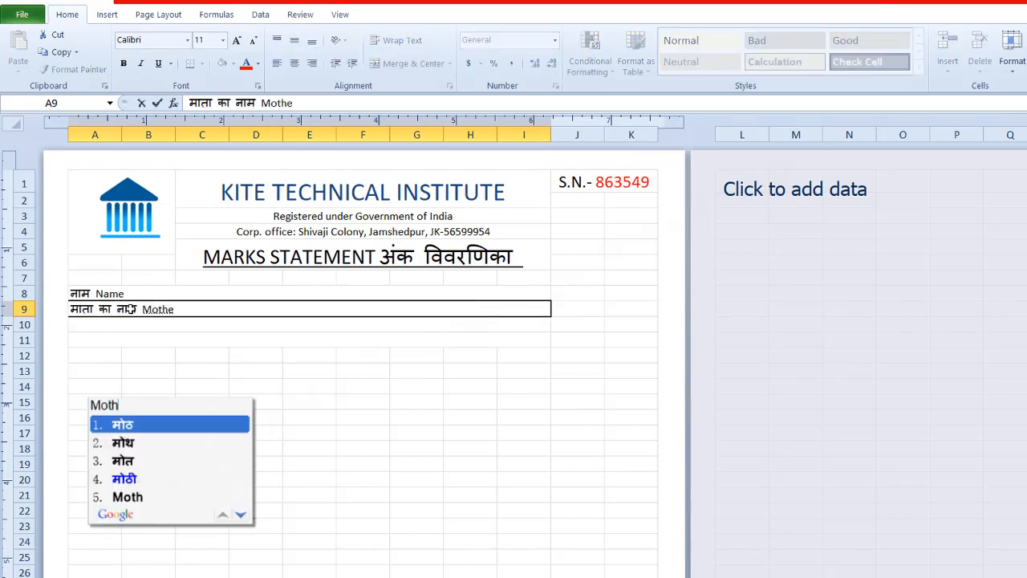
type("r's")
key("BackSpace")
key("BackSpace")
key("BackSpace")
key("BackSpace")
key("BackSpace")
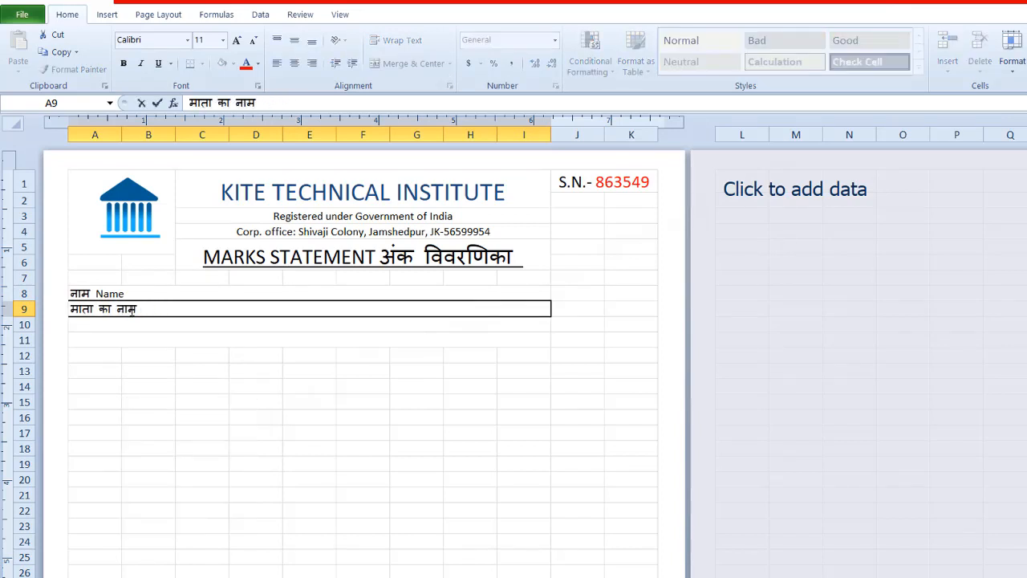
left_click(126, 325)
type("पिता का नाम")
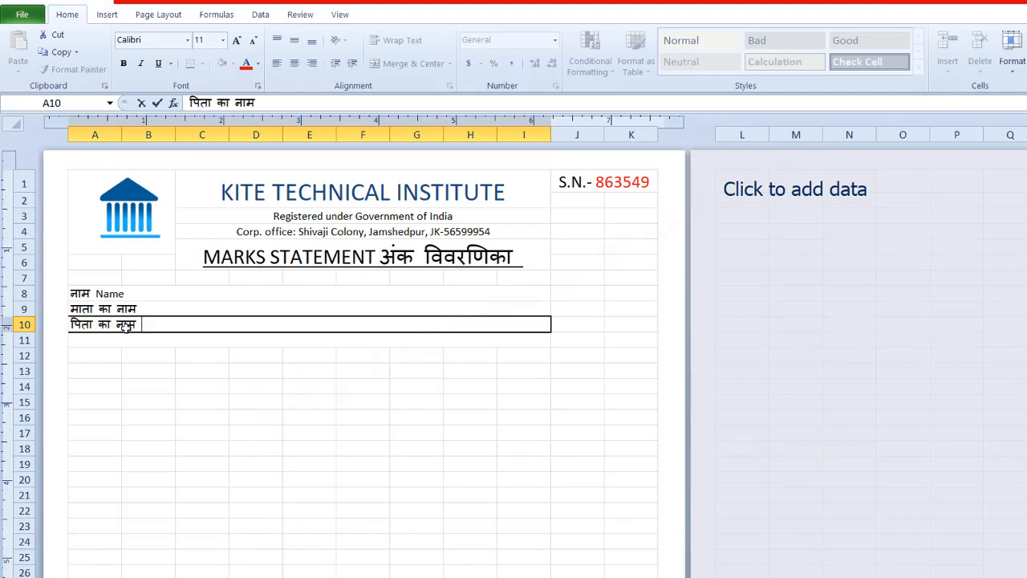
key("Return")
Step: Enter the label "रोल नंबर" in the merged cell A11
type("रोल no")
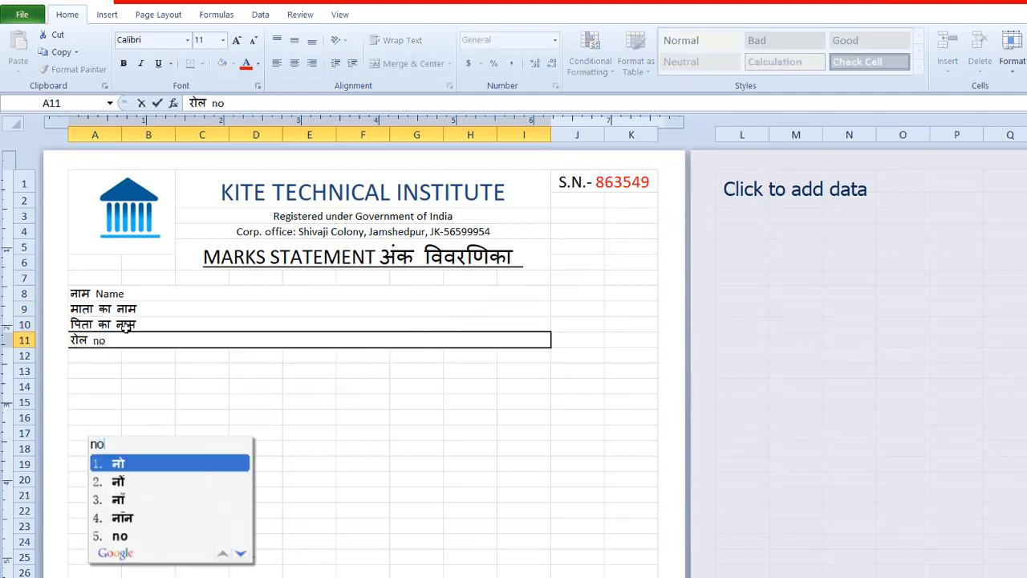
key("BackSpace")
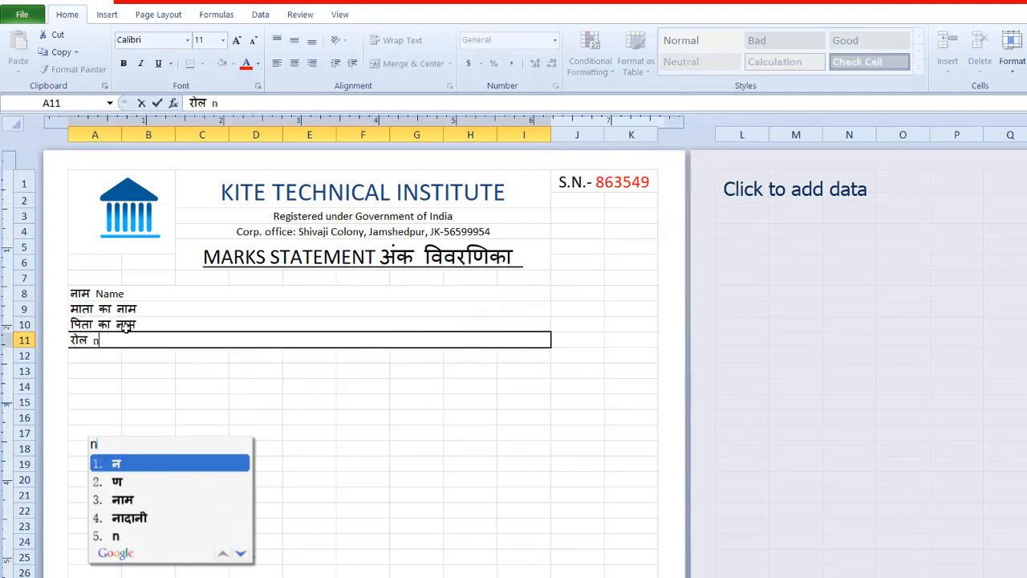
key("BackSpace")
type("नंबर")
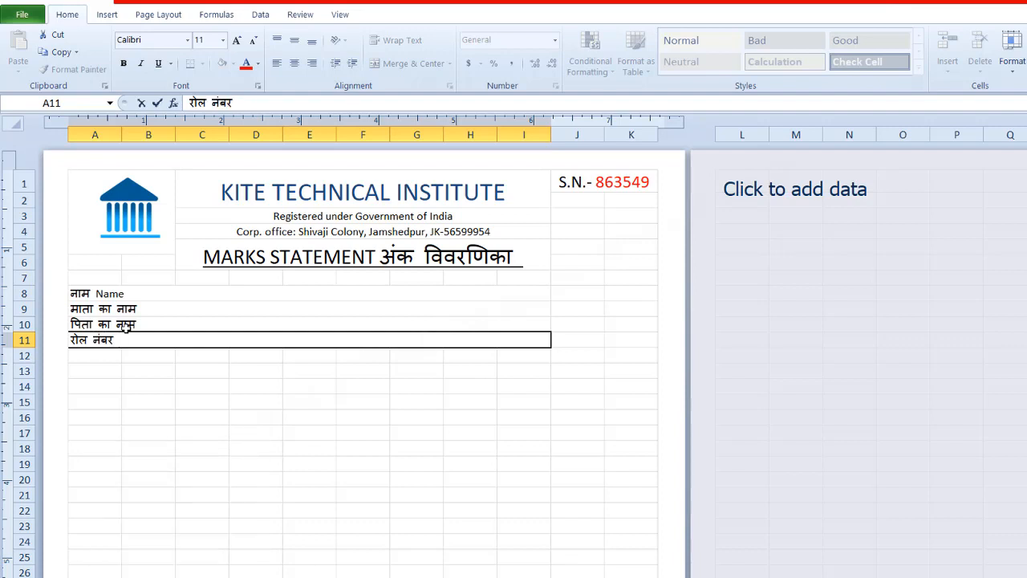
key("Return")
Step: Merge each of rows 12 and 13 across columns A to K, keeping the rows separate
left_click_drag(93, 355, 631, 355)
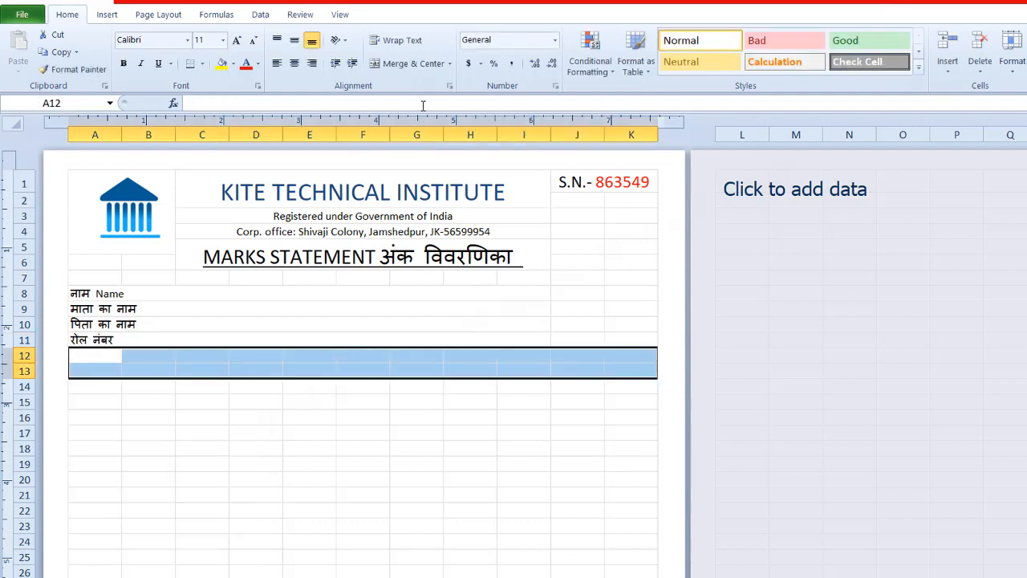
left_click(450, 64)
left_click(420, 99)
left_click(363, 447)
Step: Increase the height of rows 8 to 13 equally
left_click_drag(33, 301, 31, 406)
left_click(118, 421)
left_click(126, 447)
Step: Enter the label "सूचि संख्या" in A12 and "शिक्षण संसथान का नाम" in A13
left_click(129, 374)
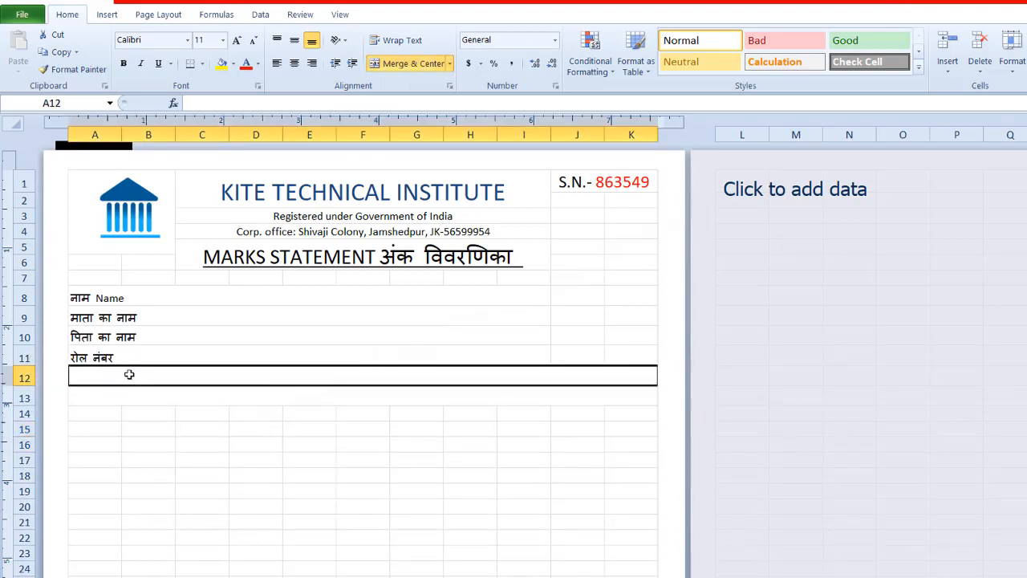
type("सूचि sa")
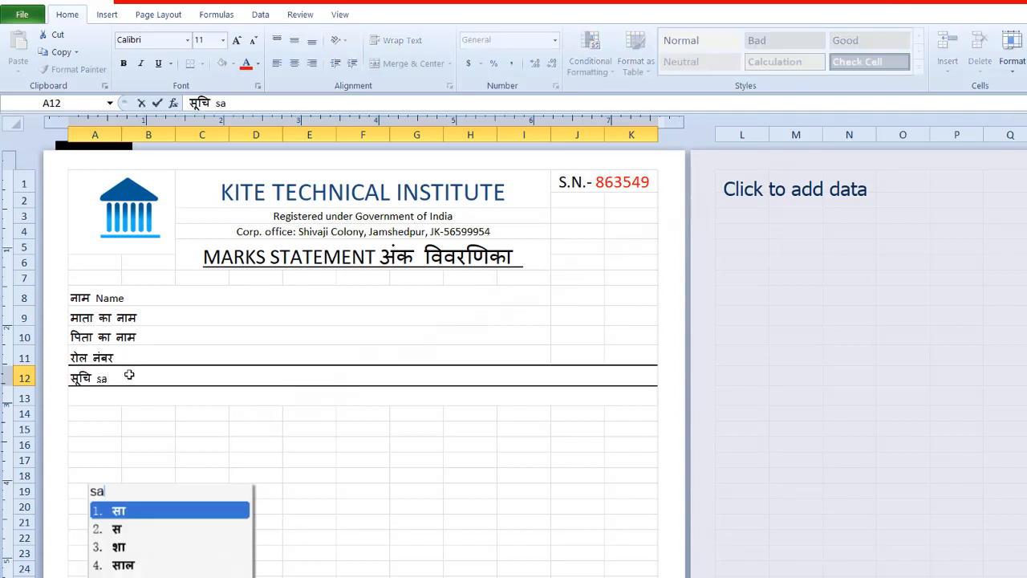
type("nkhya")
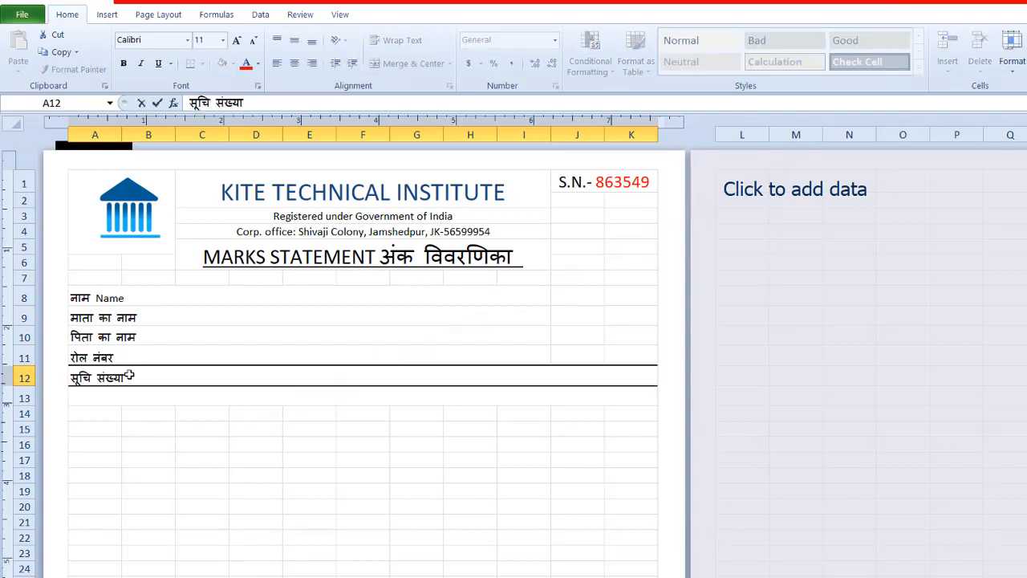
left_click(101, 395)
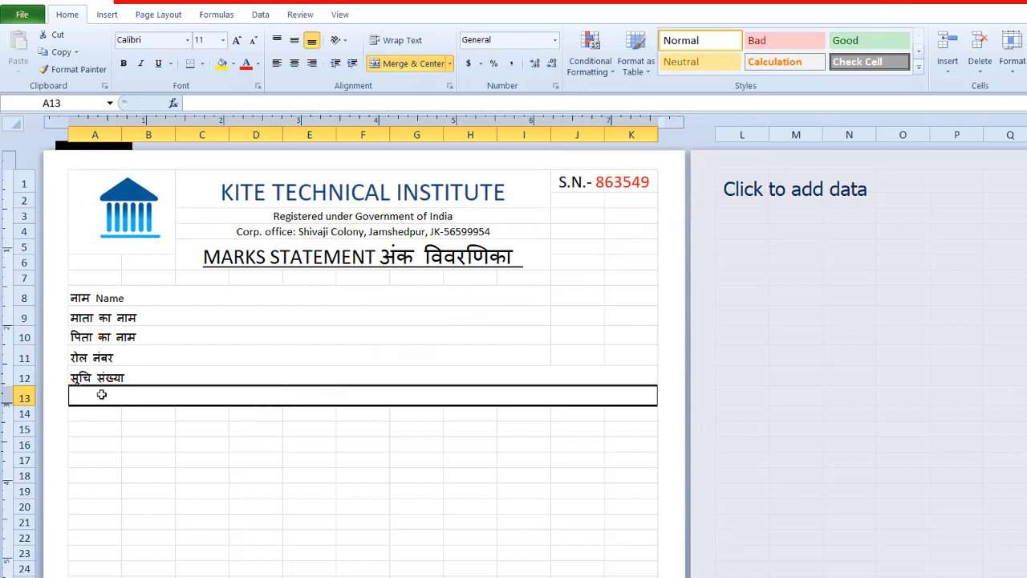
type("shikshan santh")
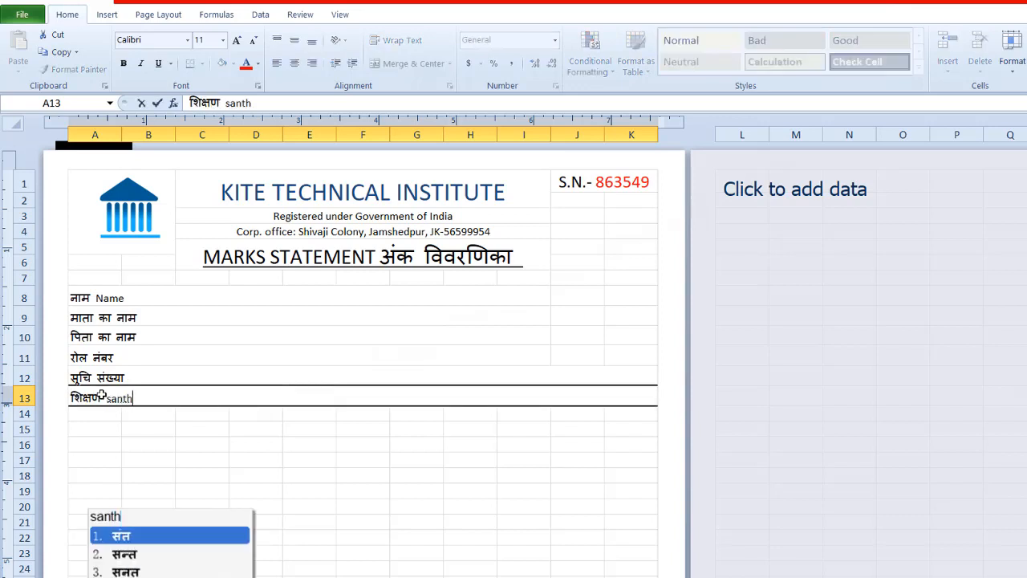
type(" sansathan ")
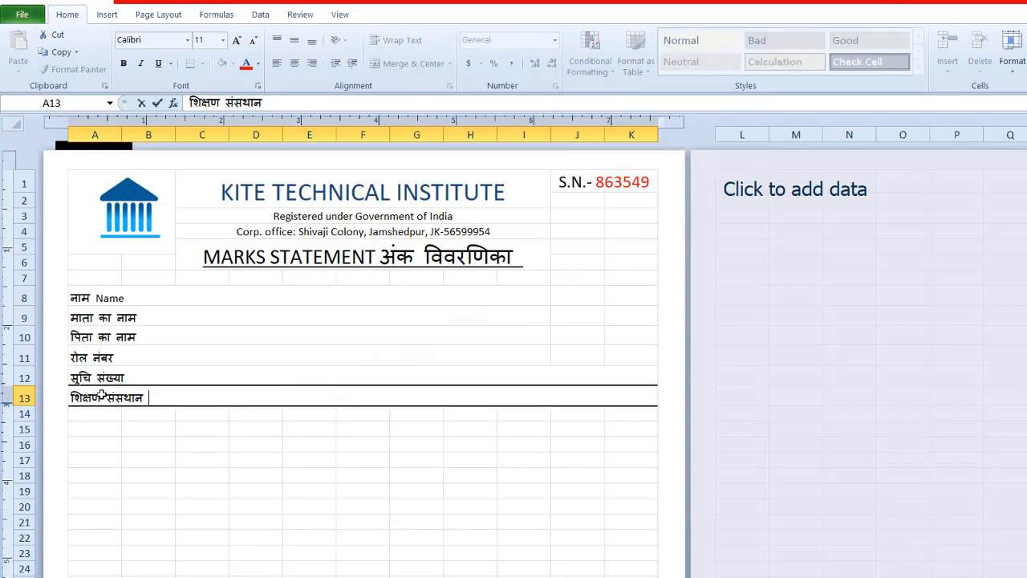
type("ka nam")
Step: Add "सेण्टर कोड :" after "रोल नंबर" in A11, separated by a wide gap of spaces
double_click(115, 359)
type("Center")
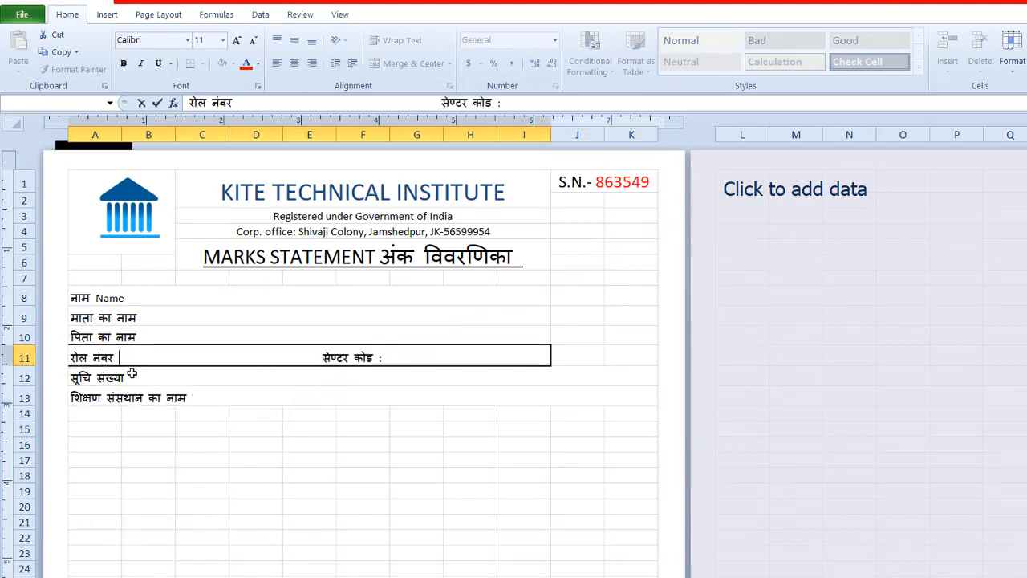
Step: Complete the name labels with "Mother's Name :" in A9, an aligned colon in A8 and "Father's Name :" in A10
left_click(139, 318)
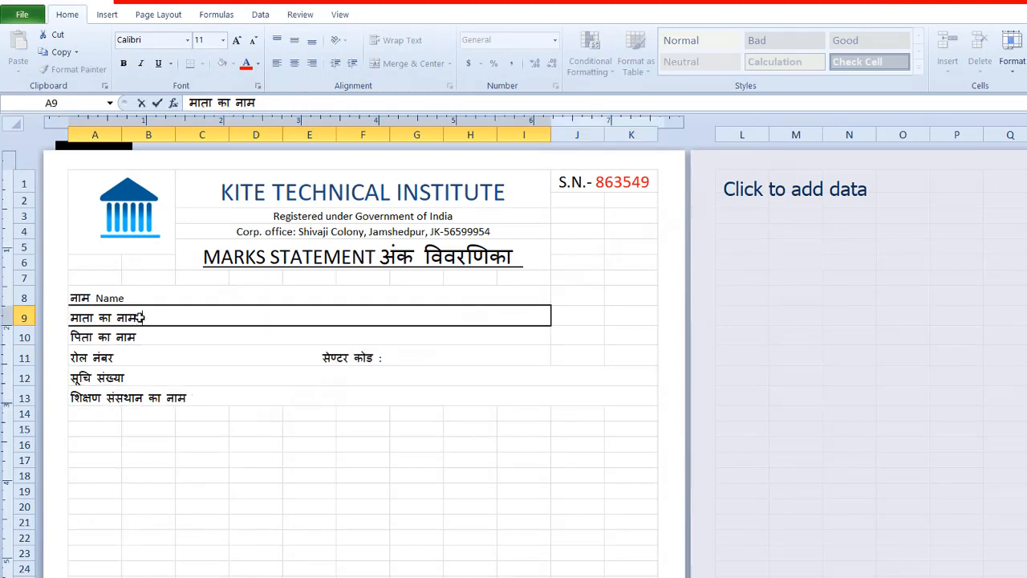
type(":")
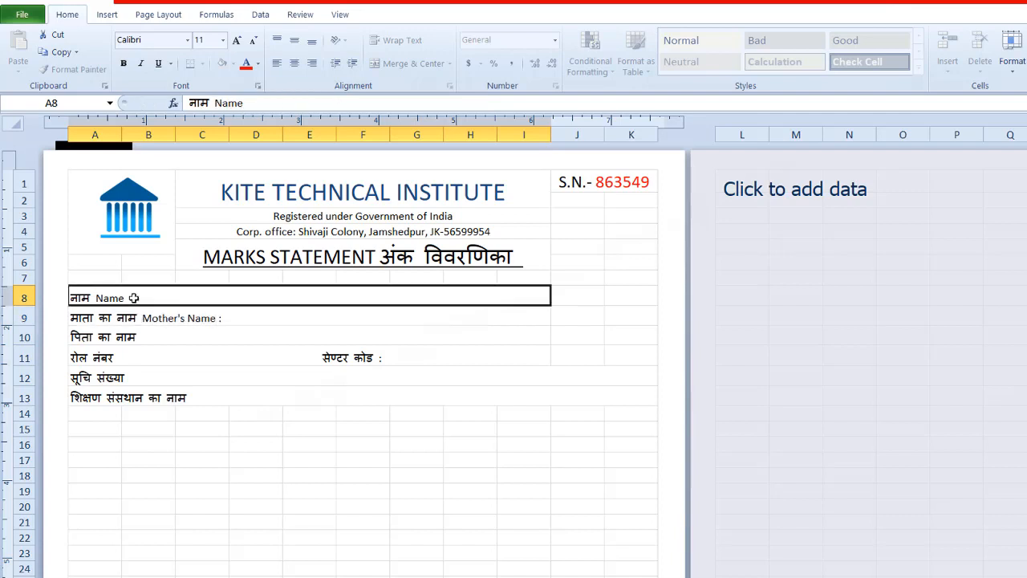
double_click(133, 298)
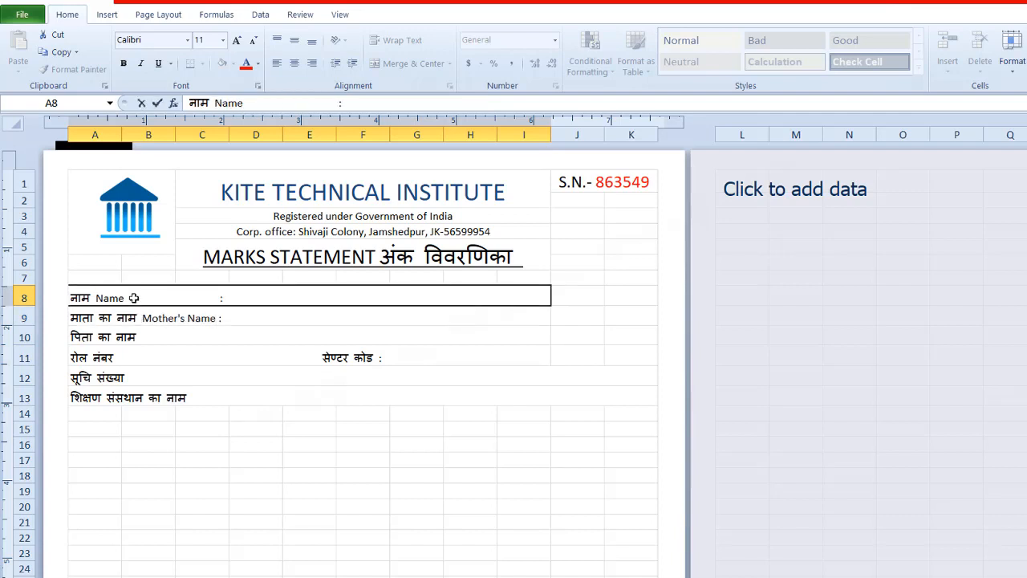
left_click(145, 335)
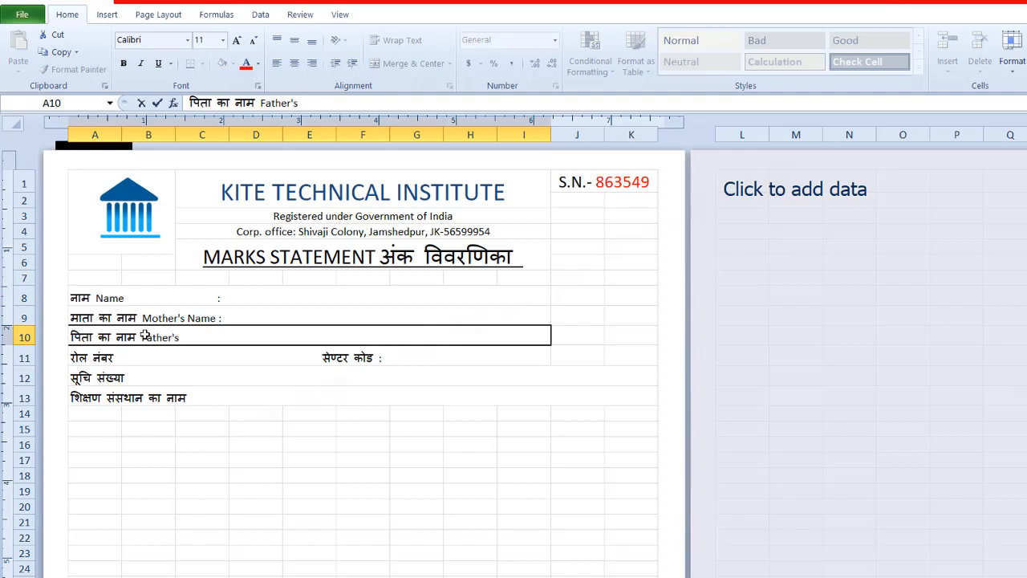
Step: Add "Roll No :" after "रोल नंबर" and "Center code" after "सेण्टर कोड" in A11, aligning the first colon with the rows above
double_click(125, 357)
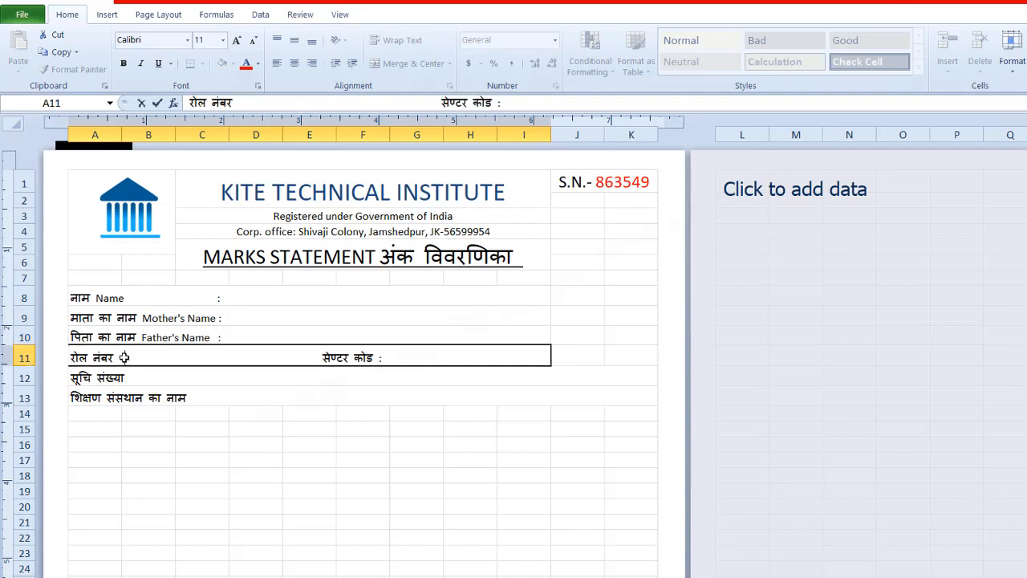
type("Roll No                    :")
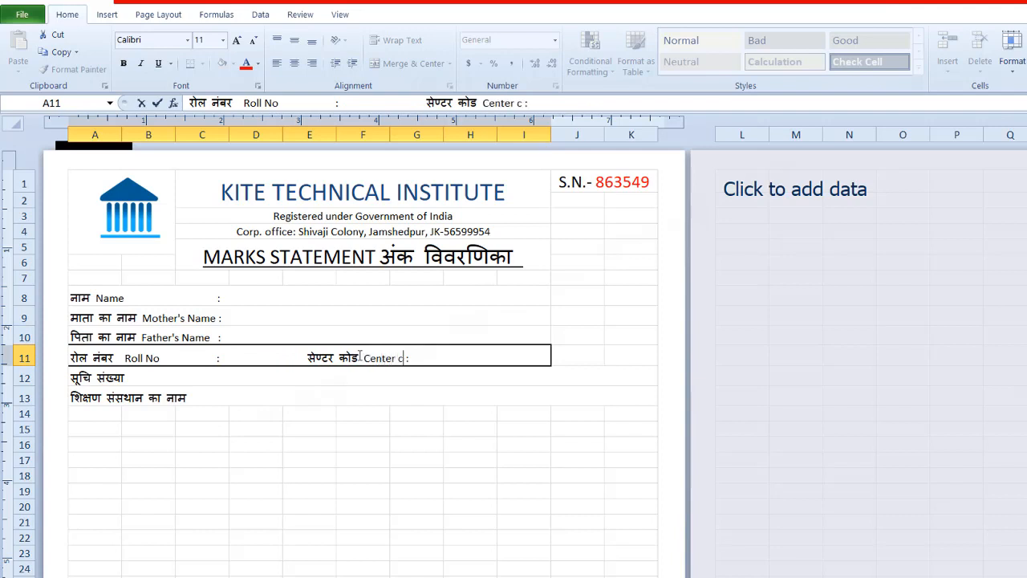
Step: Add "Registration Number :" in A12 and "Study Center :" in A13, lining up their colons
double_click(141, 382)
type("Registration ")
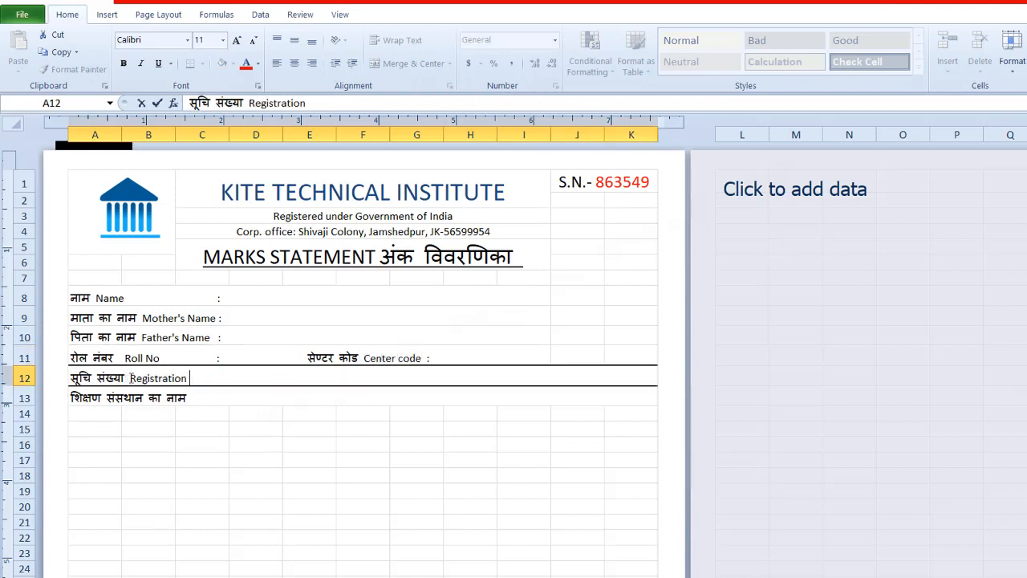
type("Number:")
left_click(192, 398)
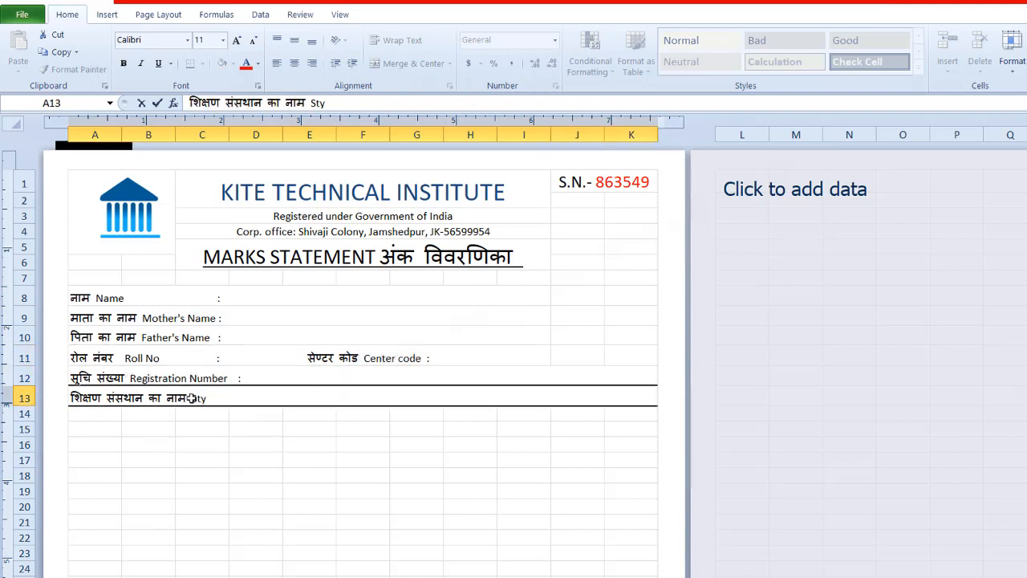
type("Study Center :")
left_click(234, 379)
Step: Apply all borders to the student details block A8:K13
left_click_drag(88, 298, 634, 398)
left_click(203, 63)
left_click(227, 188)
left_click(416, 522)
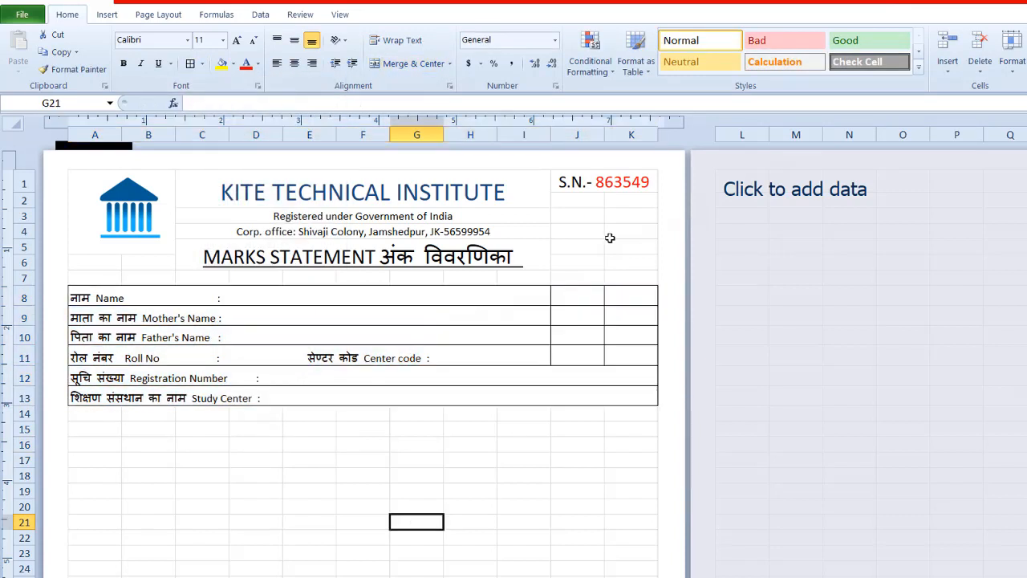
Step: Merge and center J7:K11 into one empty box beside the student details
left_click_drag(577, 277, 631, 358)
left_click(203, 64)
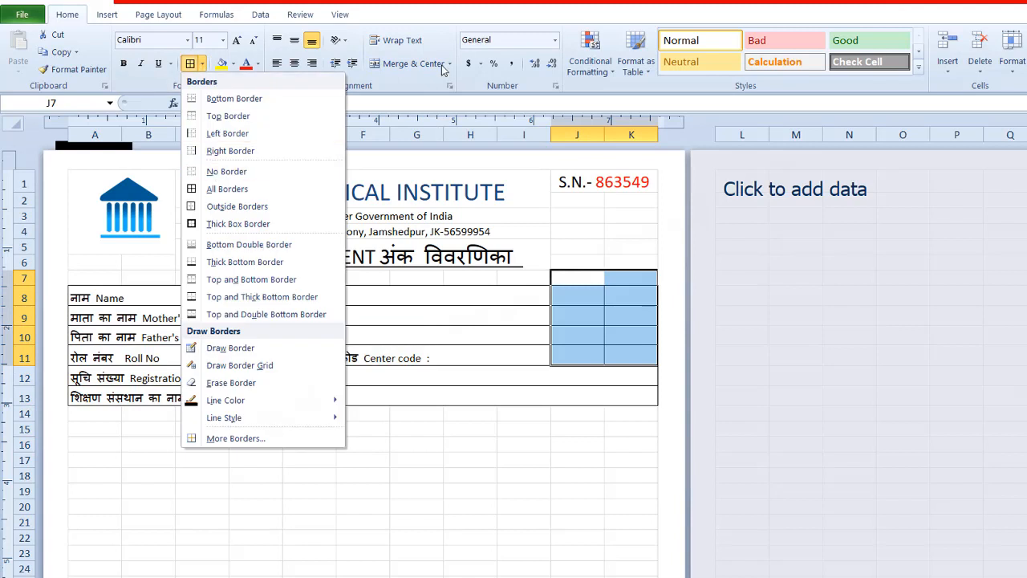
left_click(442, 65)
left_click(523, 475)
left_click(422, 522)
left_click(603, 318)
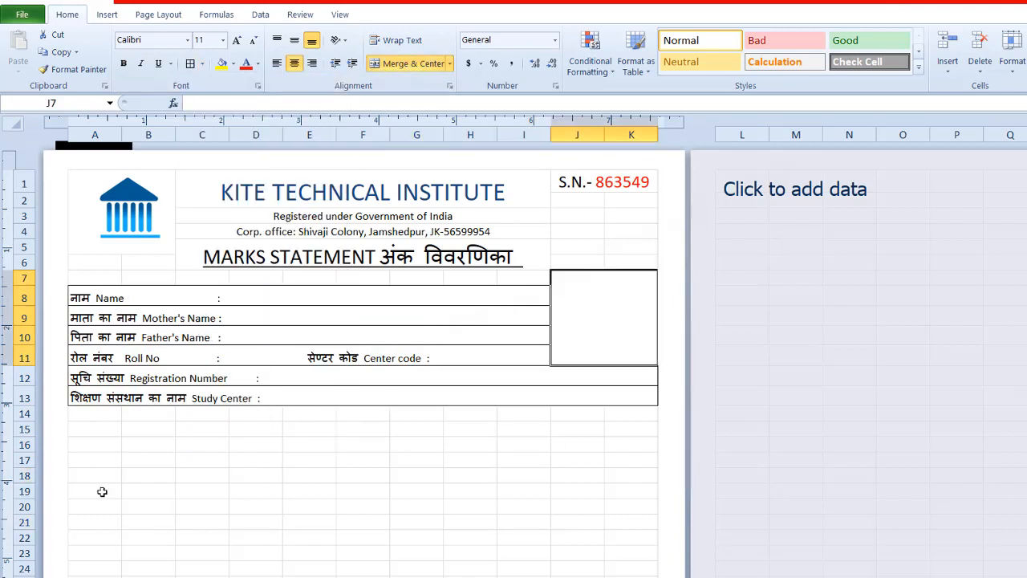
Step: Merge and center A15:D17 and enter "विषय का नाम" in it
left_click_drag(82, 427, 275, 456)
left_click(409, 63)
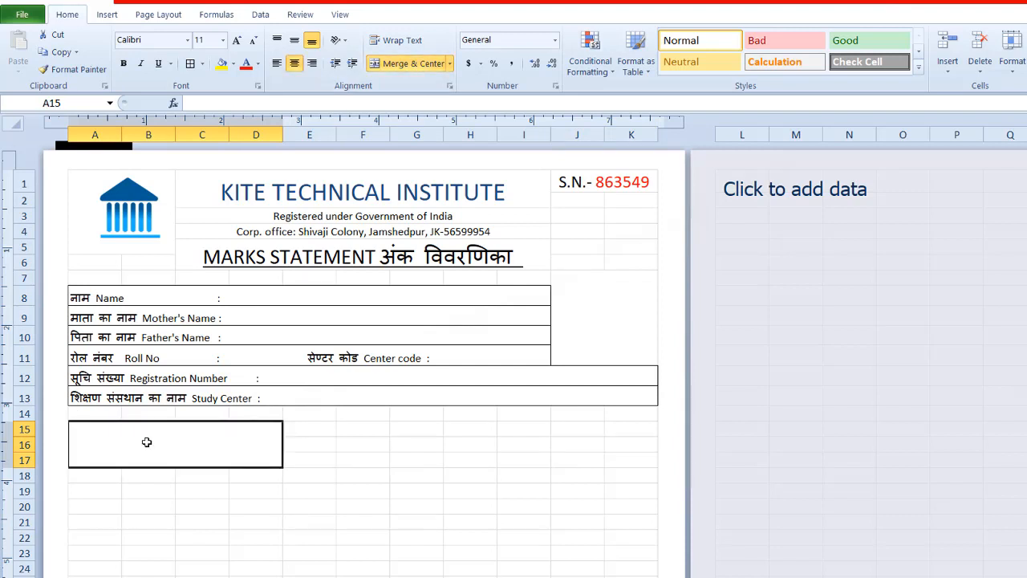
type("विषय का नाम")
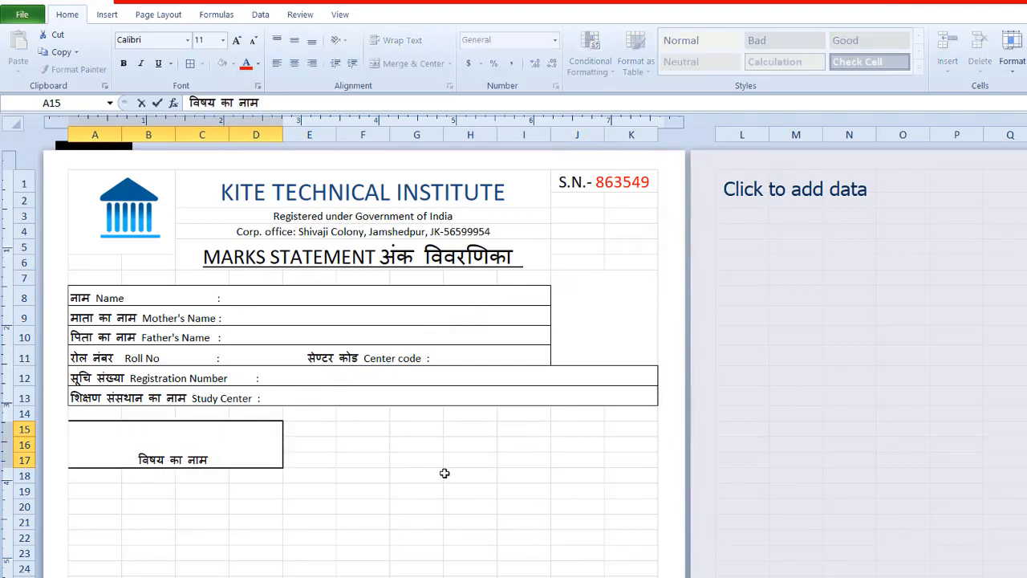
Step: Add "Subject Name" on a second line below "विषय का नाम" in A15
left_click(234, 504)
left_click(225, 455)
double_click(212, 458)
type("Subject ")
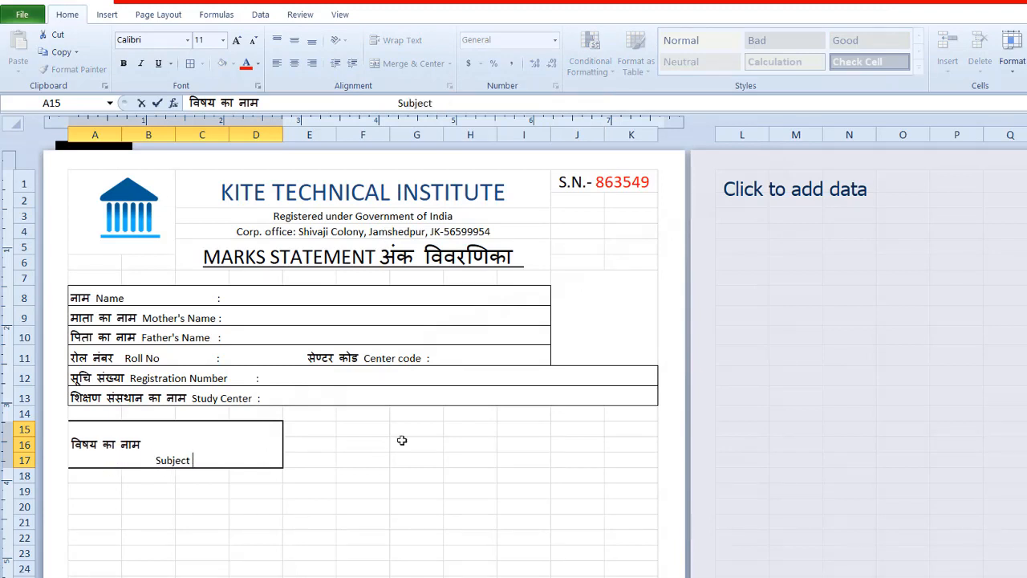
type("Name")
left_click(402, 441)
Step: Indent the "विषय का नाम" line in A15 with spaces so it sits above "Subject Name"
left_click(131, 442)
left_click(295, 42)
left_click(295, 42)
double_click(76, 442)
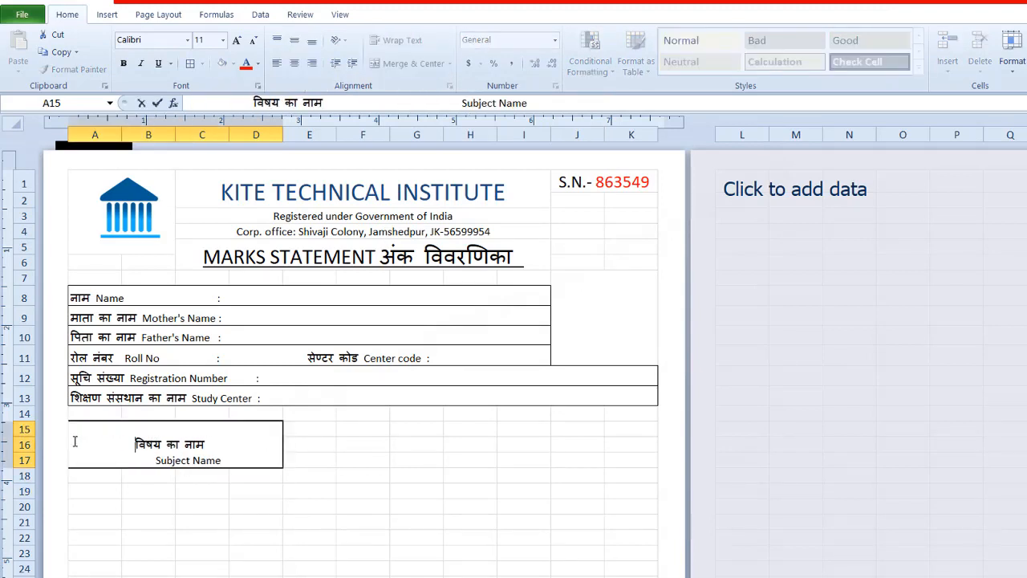
left_click(148, 507)
Step: Enlarge the A15 heading text to size 16 and remove the surplus spaces so both lines are centred in the merged cell
left_click(154, 450)
left_click(237, 40)
left_click(237, 40)
left_click(237, 40)
double_click(206, 441)
key("BackSpace")
key("BackSpace")
key("BackSpace")
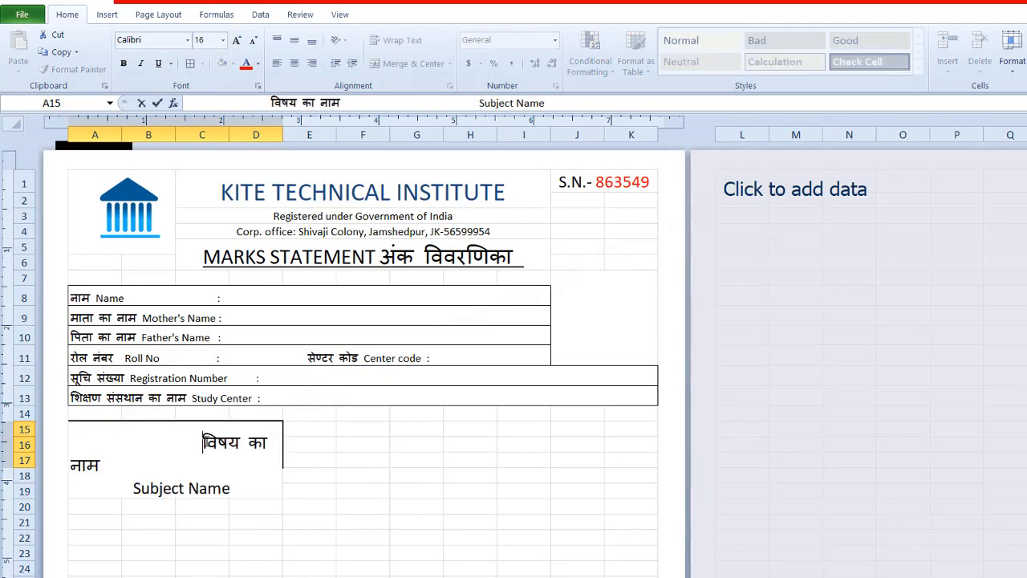
key("BackSpace")
key("BackSpace")
key("BackSpace")
key("BackSpace")
key("BackSpace")
key("BackSpace")
key("BackSpace")
key("BackSpace")
key("BackSpace")
key("BackSpace")
key("BackSpace")
key("BackSpace")
key("BackSpace")
key("BackSpace")
key("BackSpace")
key("BackSpace")
key("BackSpace")
key("BackSpace")
key("BackSpace")
key("BackSpace")
left_click(161, 457)
key("BackSpace")
key("BackSpace")
key("BackSpace")
key("BackSpace")
key("BackSpace")
key("BackSpace")
key("BackSpace")
key("BackSpace")
key("BackSpace")
key("BackSpace")
key("BackSpace")
key("BackSpace")
key("BackSpace")
key("BackSpace")
key("BackSpace")
key("BackSpace")
key("BackSpace")
key("BackSpace")
key("BackSpace")
key("BackSpace")
left_click(187, 513)
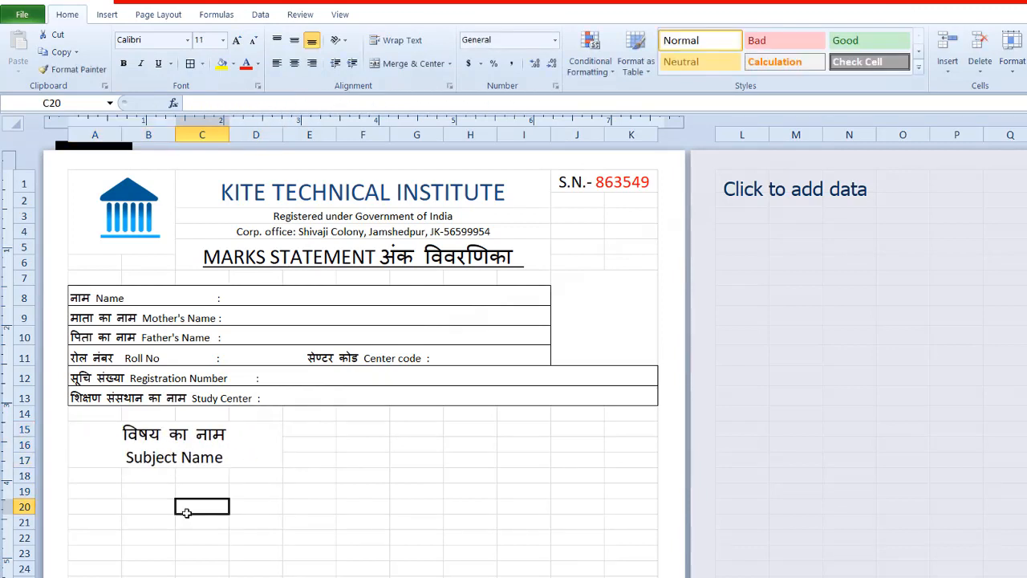
Step: Enter "F. Marks" in E16 and "P. Marks" in F16
left_click_drag(297, 427, 312, 460)
left_click(307, 430)
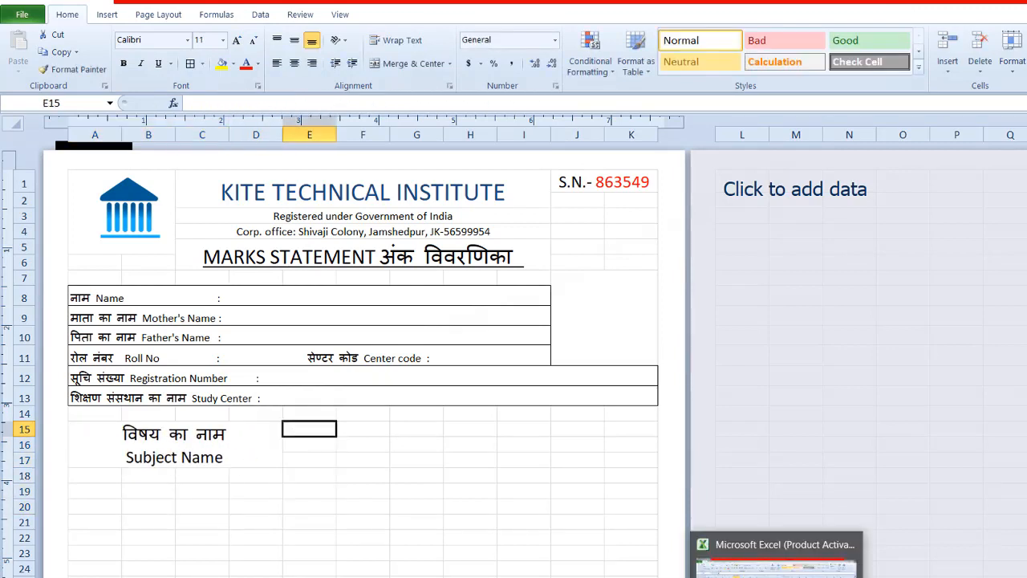
left_click(305, 441)
type("F. Ma")
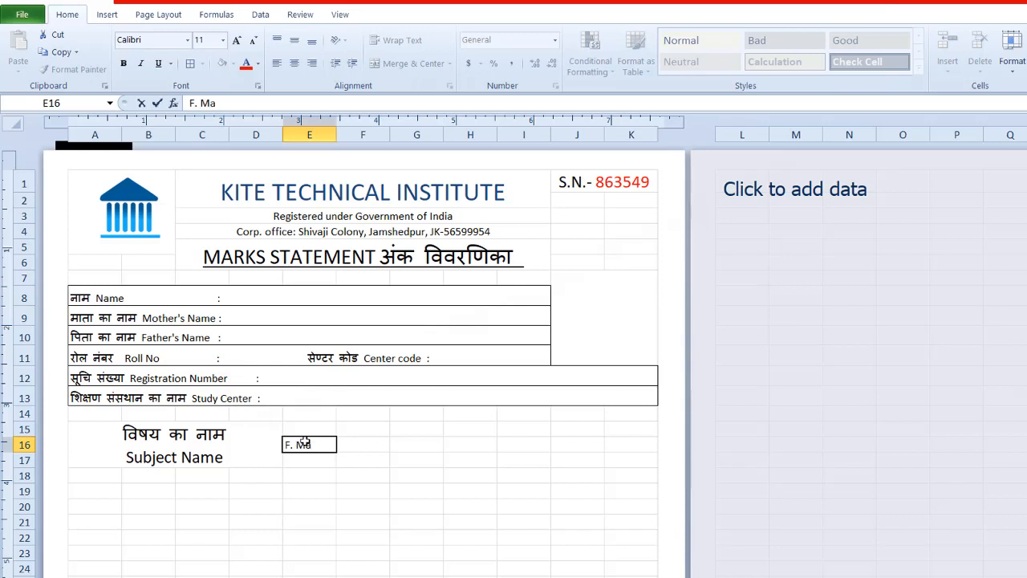
type("rks")
left_click(355, 443)
type("P. Ma")
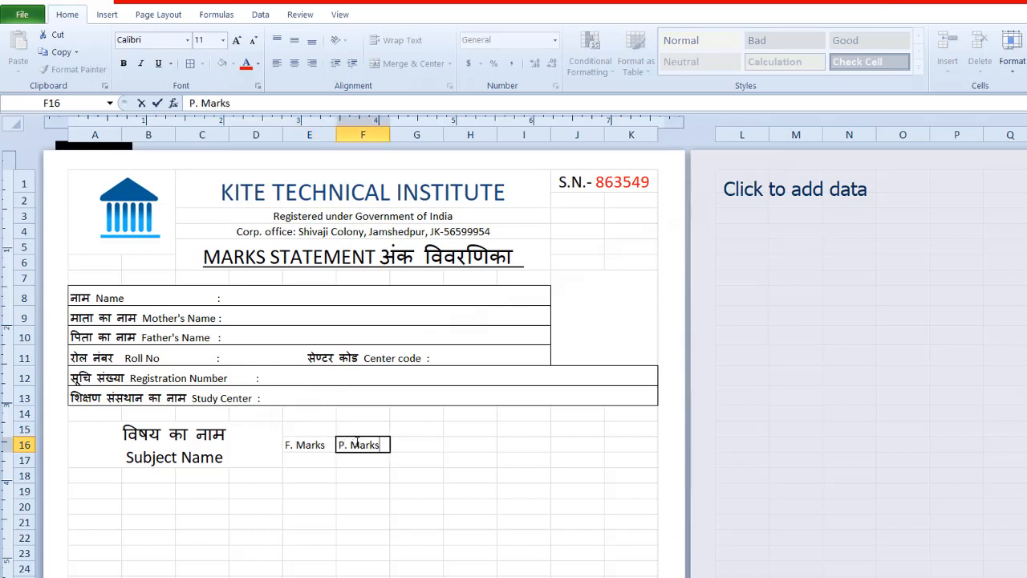
Step: Enter the Hindi heading "कुल अंक" in E15 above F. Marks, centre it and adjust its font size to fit
left_click(310, 429)
key("super+space")
type("कुल")
left_click(310, 522)
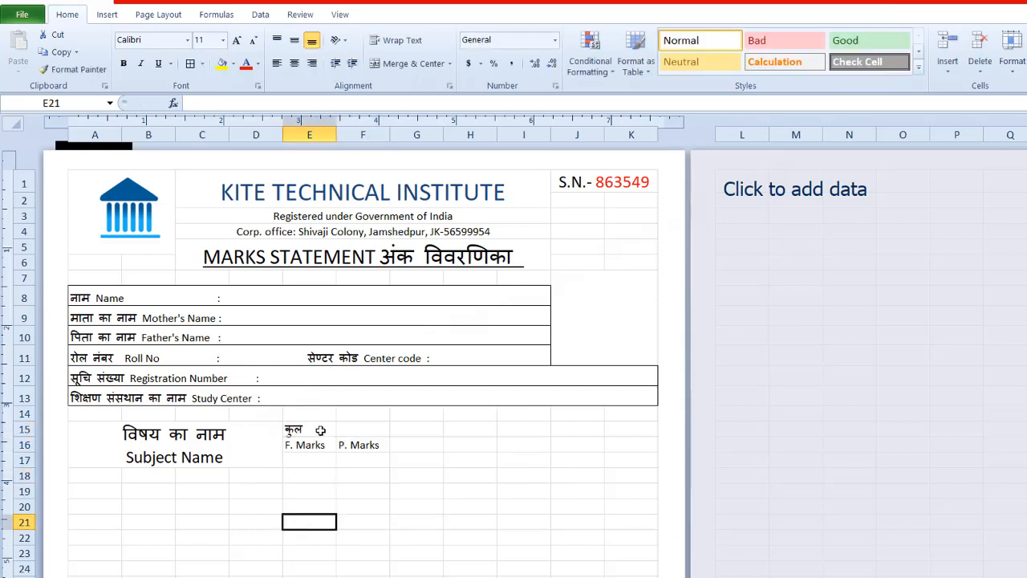
left_click(320, 431)
left_click(253, 40)
left_click(253, 40)
left_click(252, 40)
key("F2")
type("अंक")
key("Return")
key("Up")
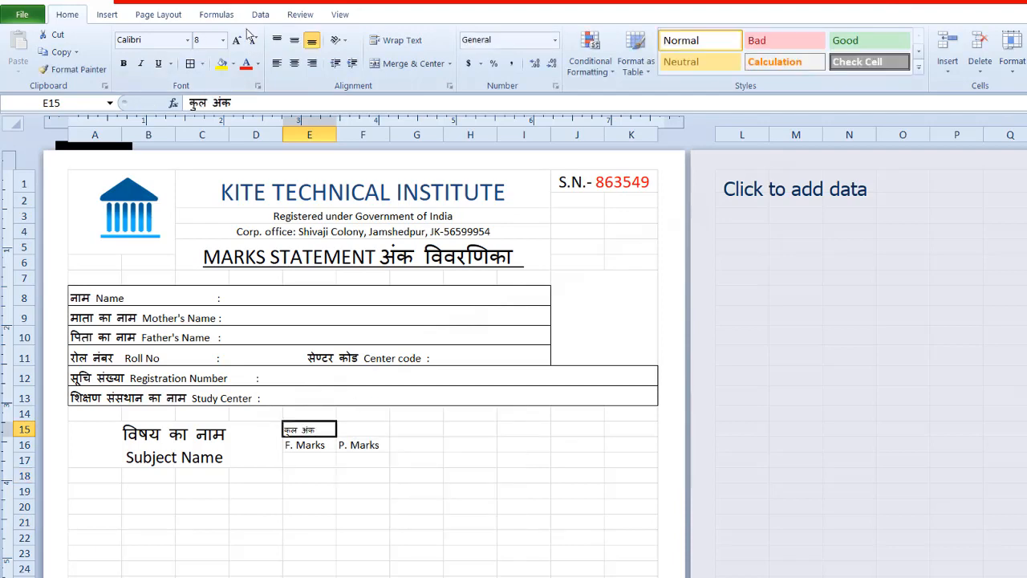
left_click(295, 64)
left_click(237, 40)
left_click(237, 40)
Step: Enter "उत्तीर्ण अंक" in F15, reduce its font size to fit the cell and centre it
left_click(369, 429)
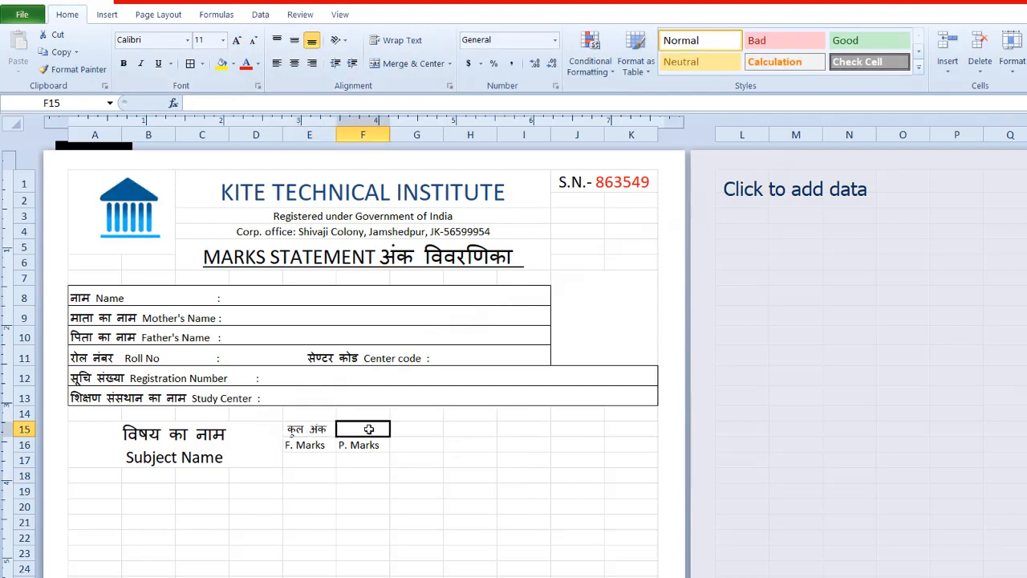
type("uttirn ank")
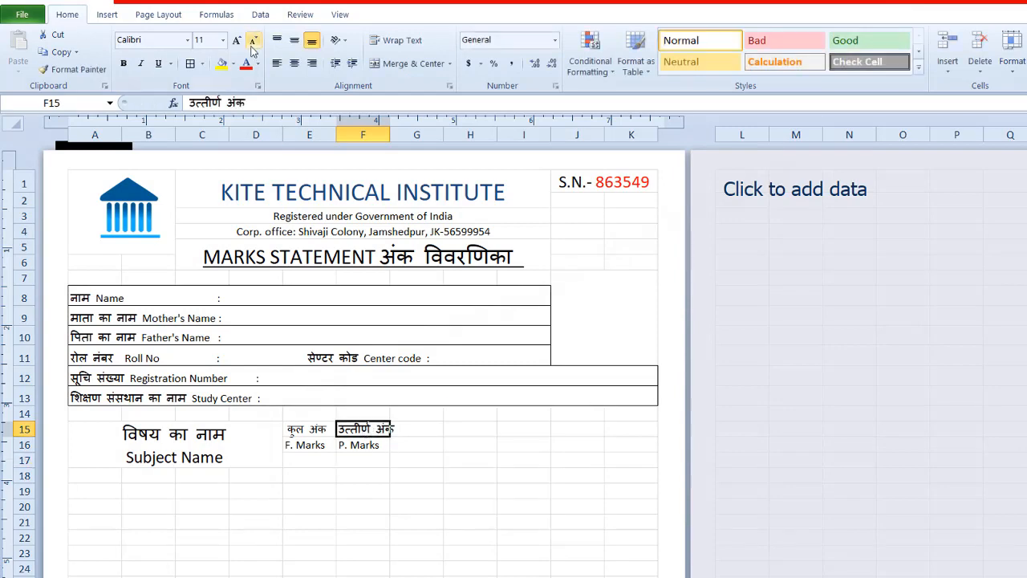
left_click(253, 41)
left_click(253, 42)
left_click(253, 42)
left_click(294, 63)
left_click(365, 520)
Step: Merge and center G15:K15 and enter the heading "प्राप्तांक" in it
left_click_drag(417, 430, 628, 434)
left_click(409, 64)
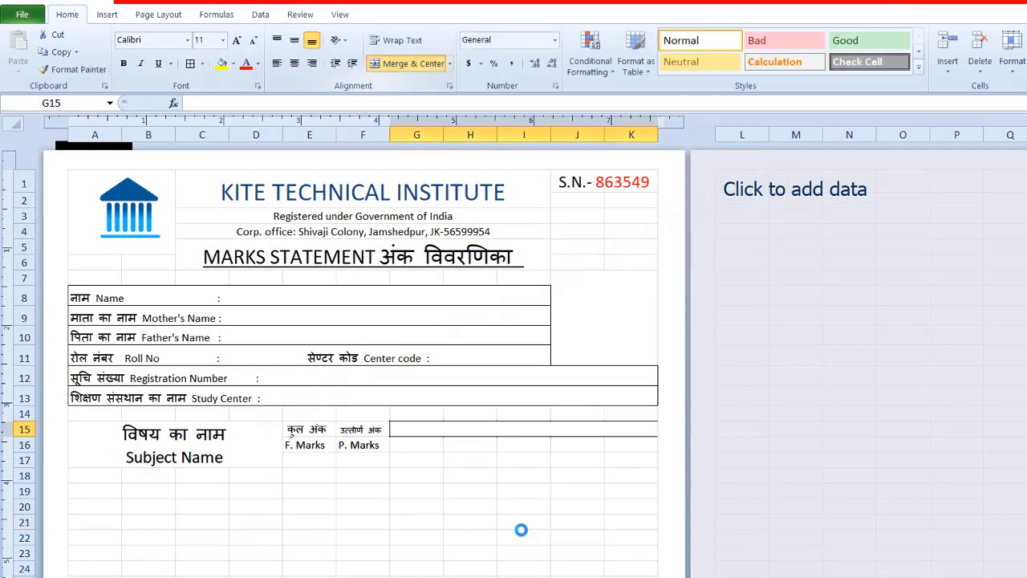
type("praptank")
left_click(456, 526)
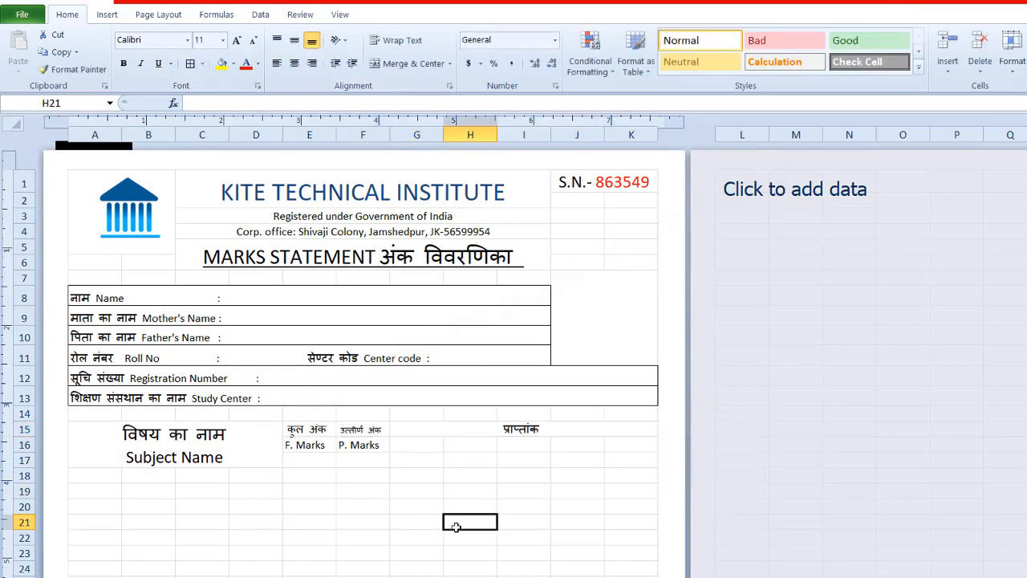
Step: Move the full marks and pass marks headings from E15:F16 down one row to E16:F17
left_click(405, 445)
left_click_drag(309, 429, 361, 452)
key("ctrl+x")
left_click(360, 460)
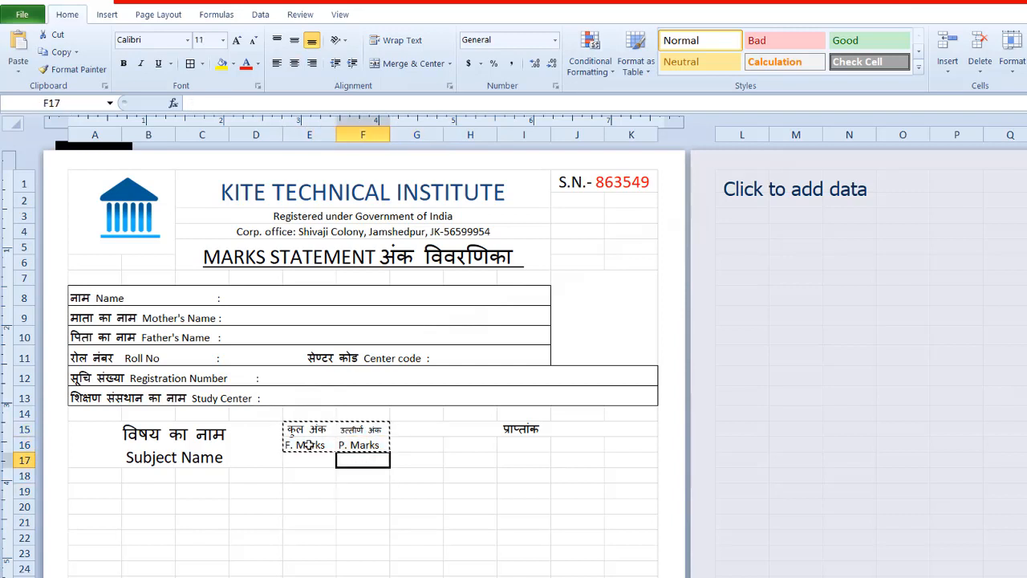
left_click(308, 446)
key("ctrl+v")
left_click(365, 492)
Step: Enter "सैधांतिक" in G16 and "प्रायोगिक" in H16
left_click(399, 449)
type("saidhantik")
left_click(454, 445)
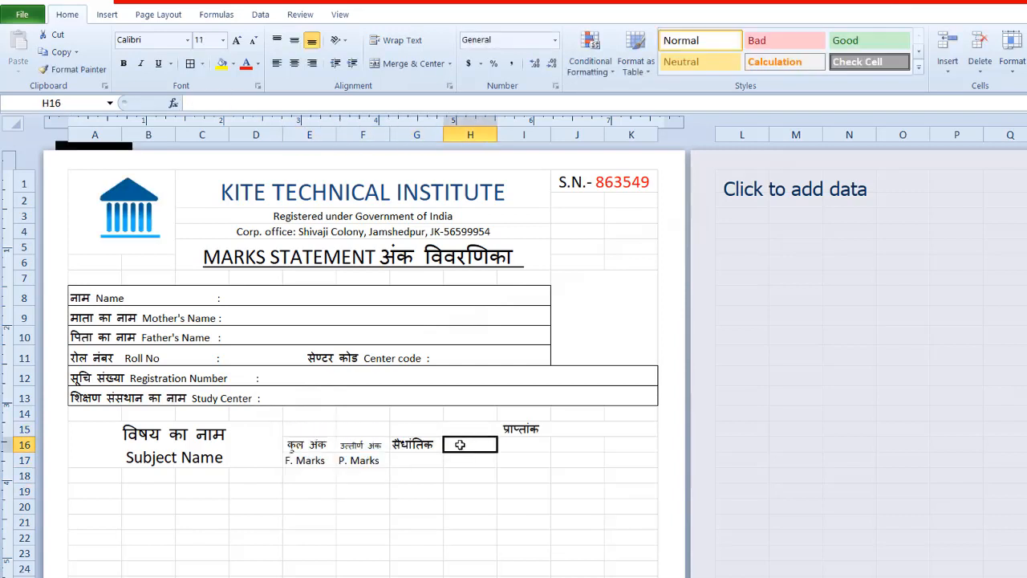
type("prayogik")
key("Tab")
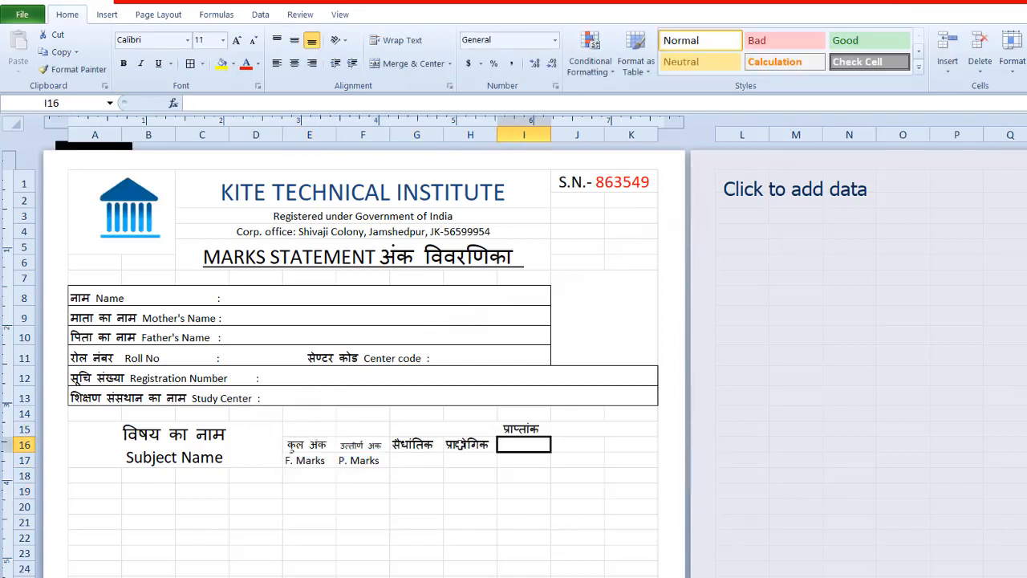
Step: Merge and center I16:J16, and make column J narrower and column K wider
left_click_drag(542, 445, 570, 445)
left_click(413, 65)
left_click(618, 444)
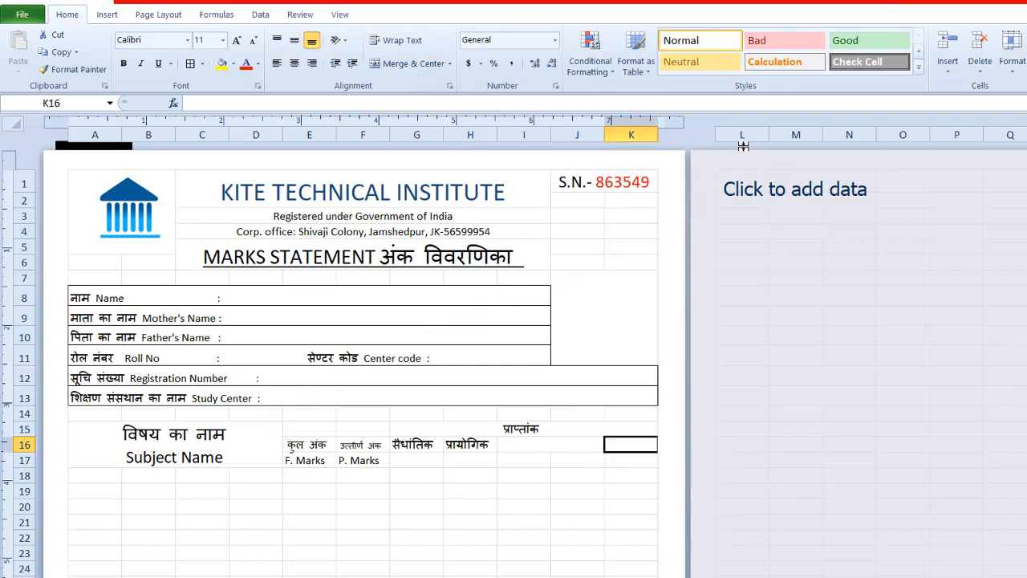
left_click_drag(551, 138, 663, 136)
Step: Enter "विषयवार प्राप्तांक" in K16 and reduce its font size to fit the cell
type("vishay")
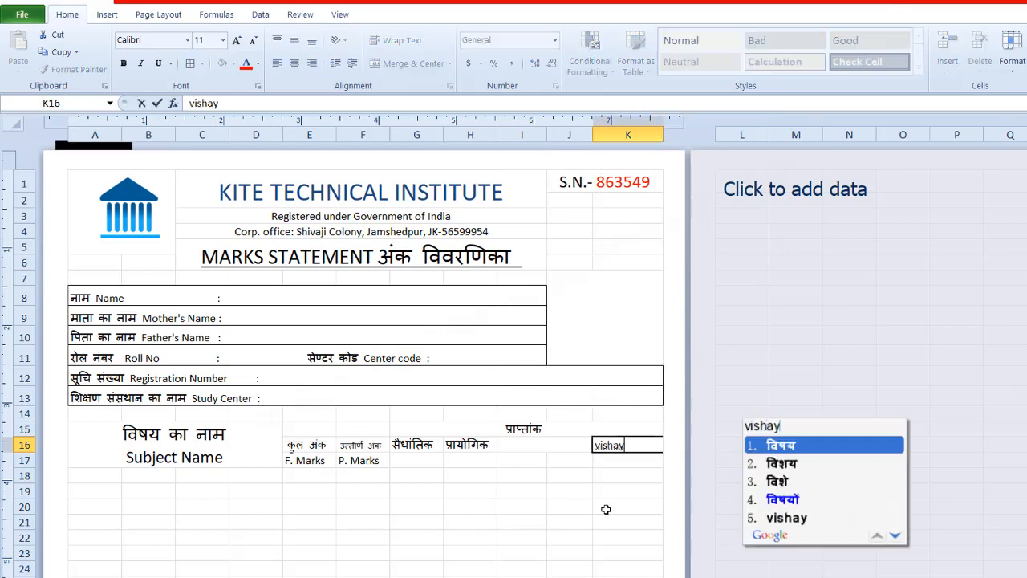
type("vaar praptank")
left_click(553, 501)
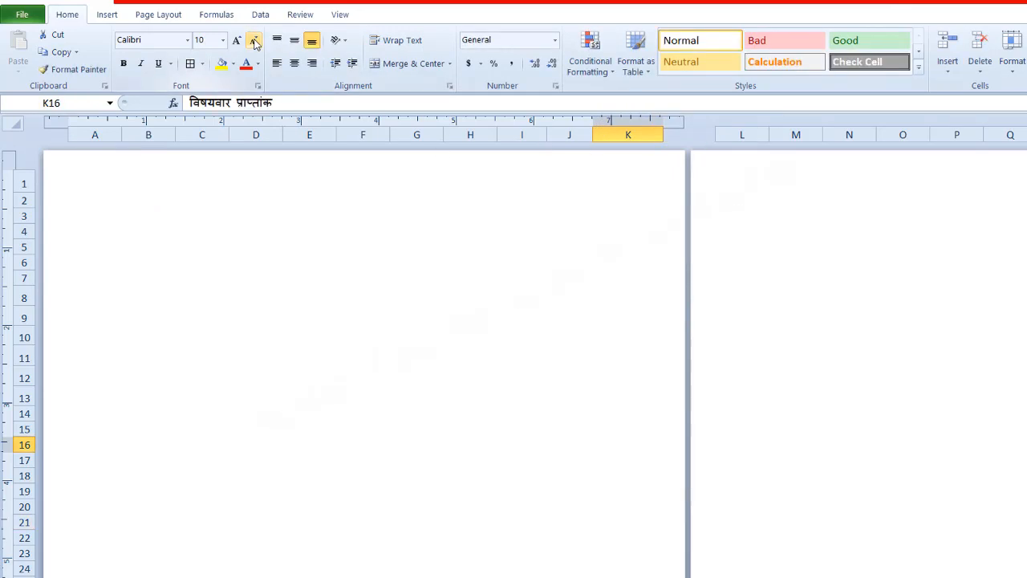
left_click(531, 430)
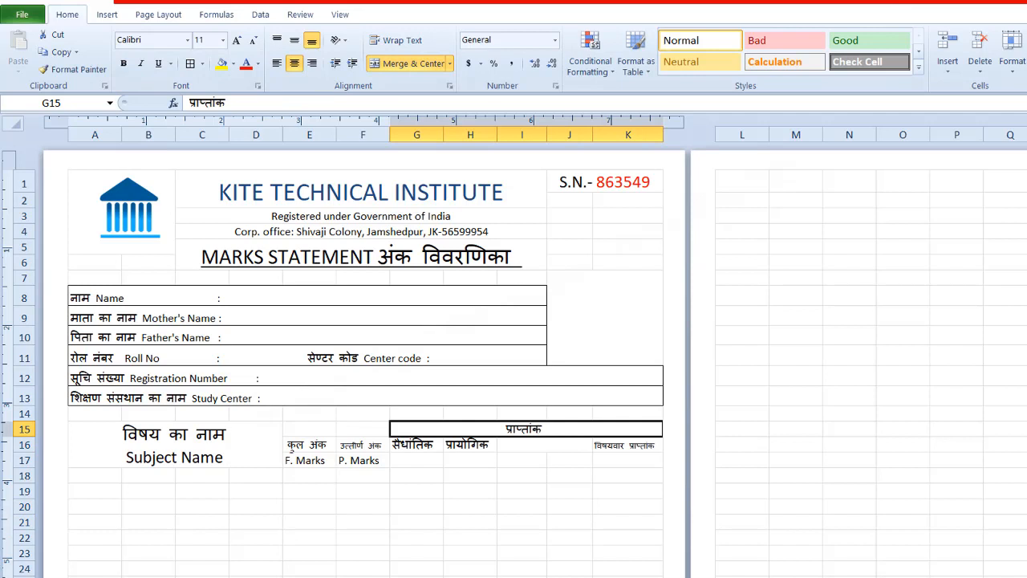
Step: Enter "Theory" in G17 and "Practical" in H17
left_click(411, 460)
type("Theory")
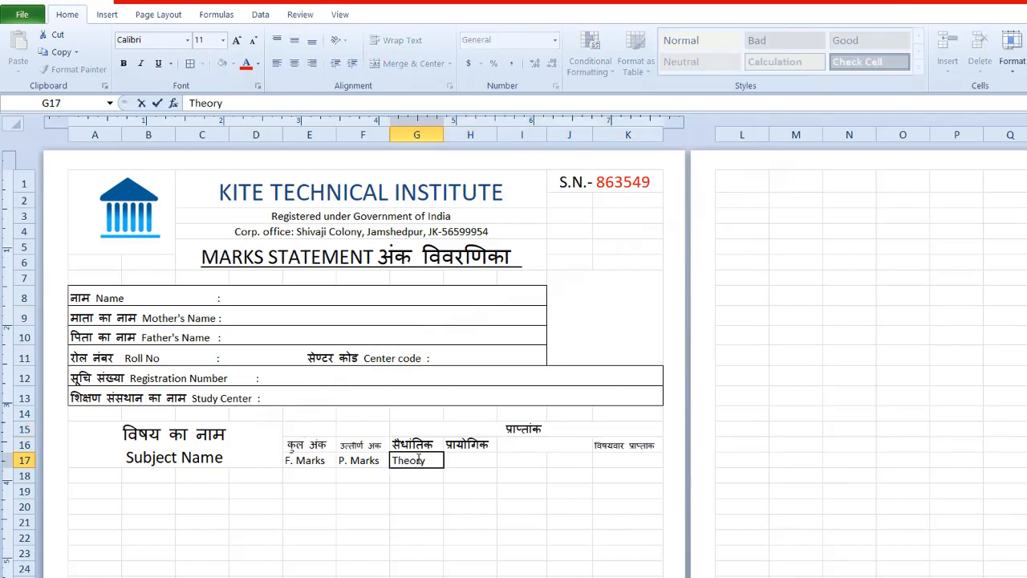
left_click(452, 460)
type("Practical")
Step: Enter "Regulation" in the merged cell I16, with "Th." in I17 and "Pr." in J17 below it
left_click(528, 447)
type("Regulation")
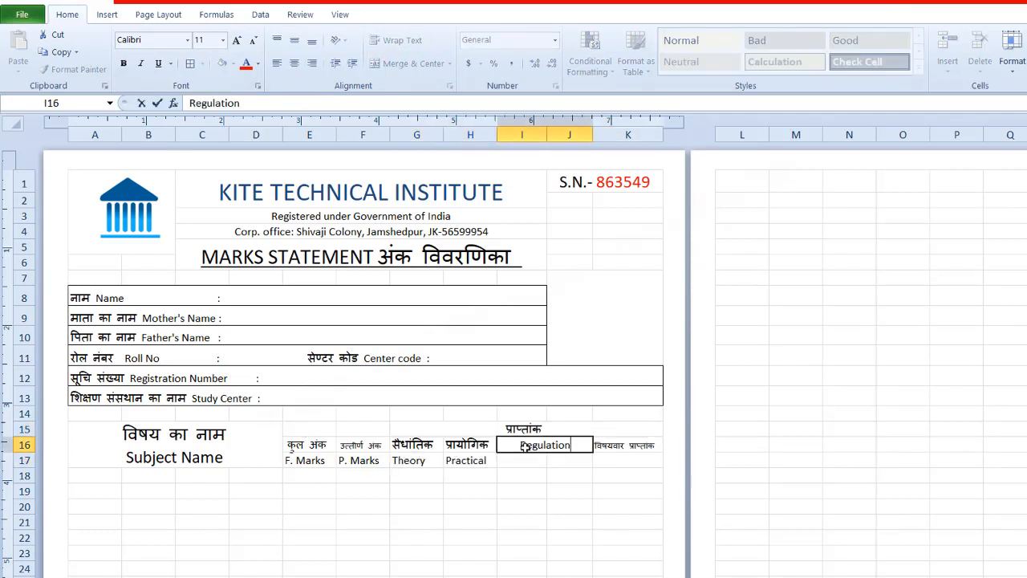
left_click(524, 460)
type("Th.")
left_click(574, 460)
type("Pr.")
Step: Enter "Subject Total" in K17 below the Hindi subject-wise marks heading
left_click(601, 459)
type("Subject Tota")
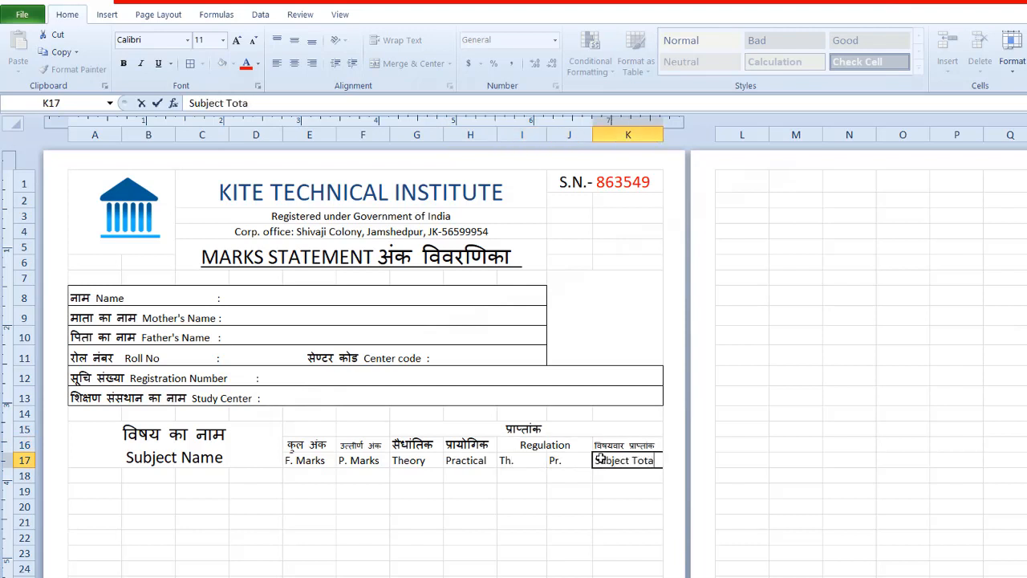
type("l")
left_click(622, 506)
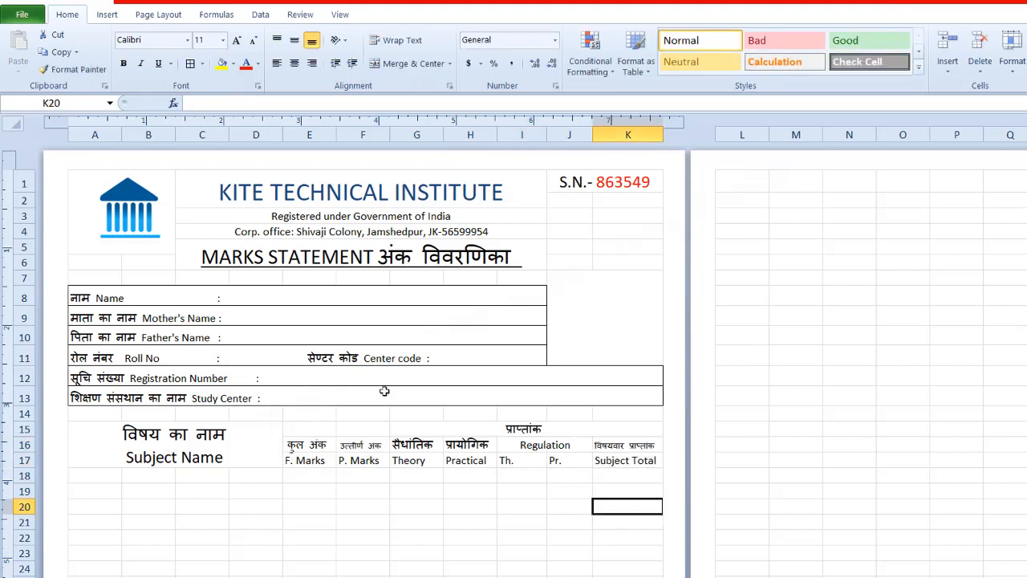
Step: Apply outside borders to the subject name heading and to each header block in columns E, F, G and H
left_click_drag(309, 444, 374, 460)
left_click(85, 425)
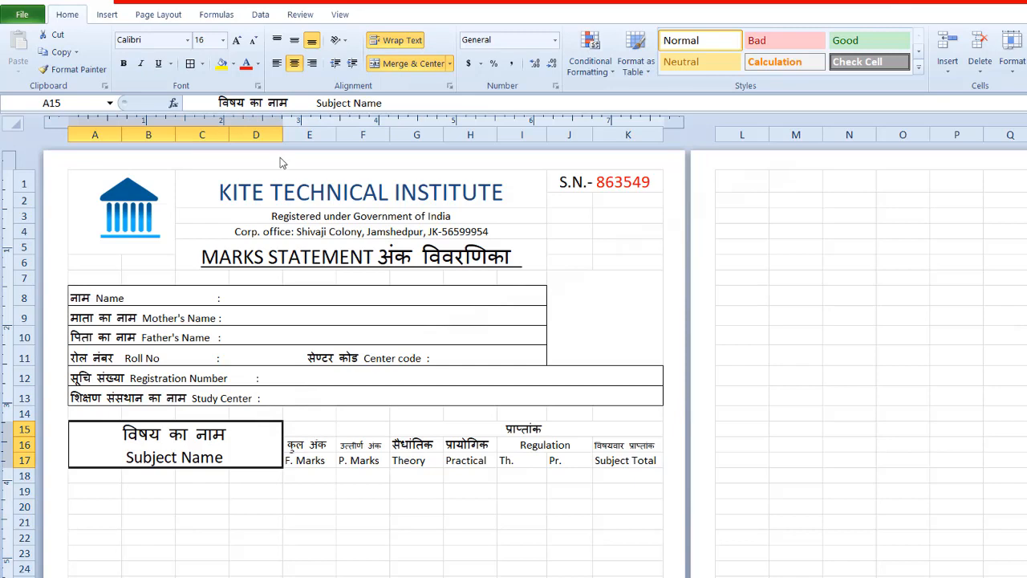
left_click_drag(309, 427, 318, 459)
left_click(203, 64)
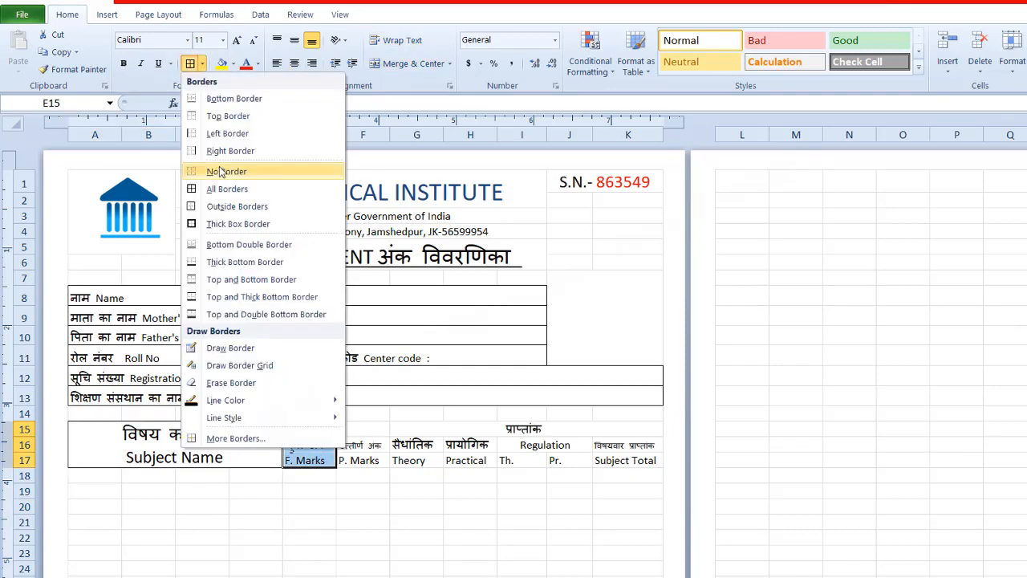
left_click(228, 206)
left_click_drag(352, 425, 404, 459)
left_click(190, 64)
left_click(189, 64)
Step: Apply all borders to the Regulation and Subject Total headings in I16:K17 and to the merged heading G15:K15
left_click_drag(462, 444, 614, 460)
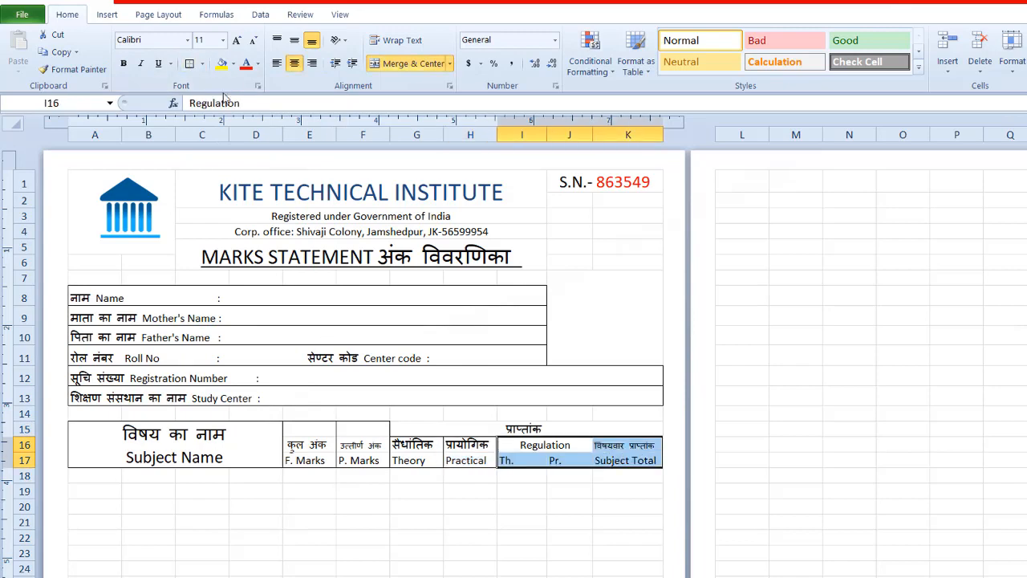
left_click(202, 63)
left_click(228, 189)
left_click(523, 429)
left_click(190, 65)
left_click(471, 522)
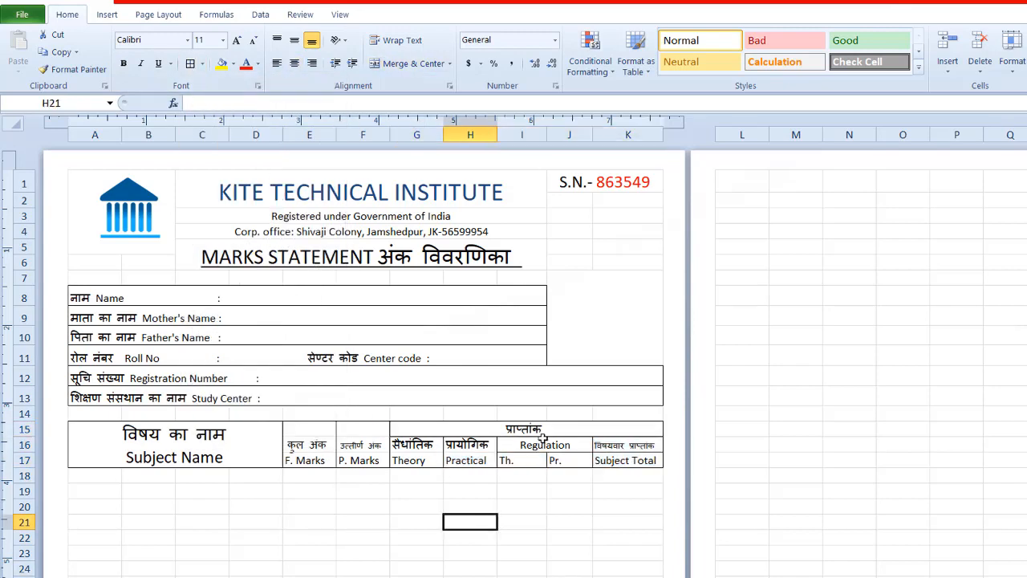
Step: Add "Marks Obtained" after "प्राप्तांक" in G15 and slightly reduce the font size of the Hindi headings in G16:H16
double_click(544, 429)
type("Marks Obtained")
key("Return")
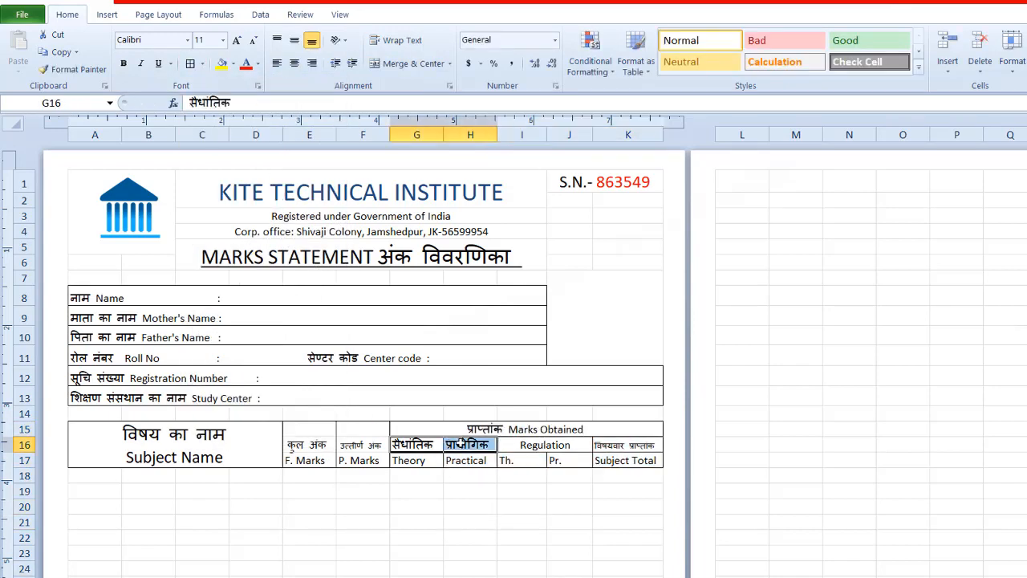
key("Up")
left_click(518, 559)
Step: Make the subject total headings in K16:K17 bold
left_click_drag(610, 444, 608, 461)
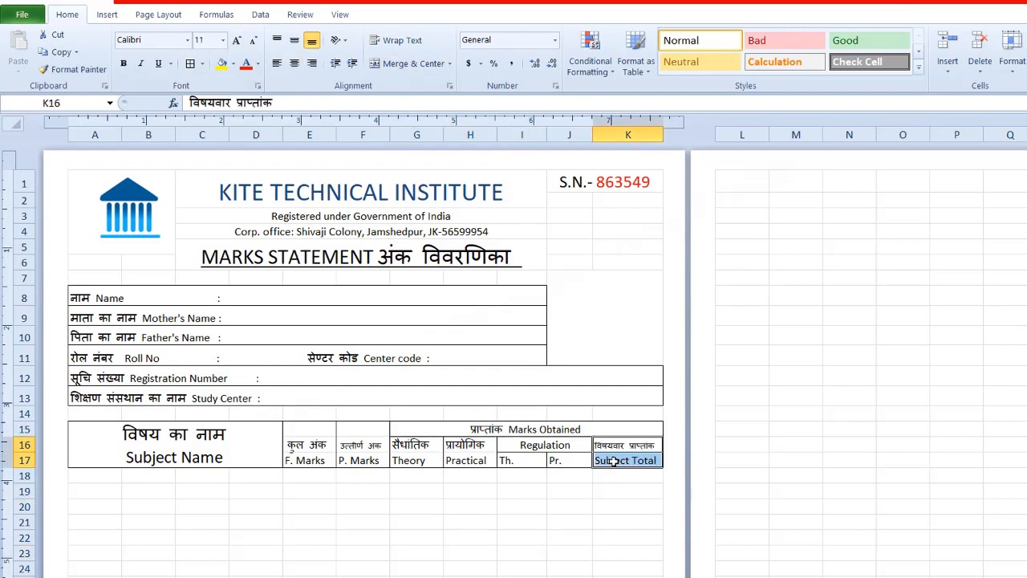
key("ctrl+b")
left_click(524, 532)
Step: Increase the height of row 18, the first row below the marks table header
scroll(524, 532, "down", 5)
left_click(94, 234)
left_click_drag(27, 242, 28, 250)
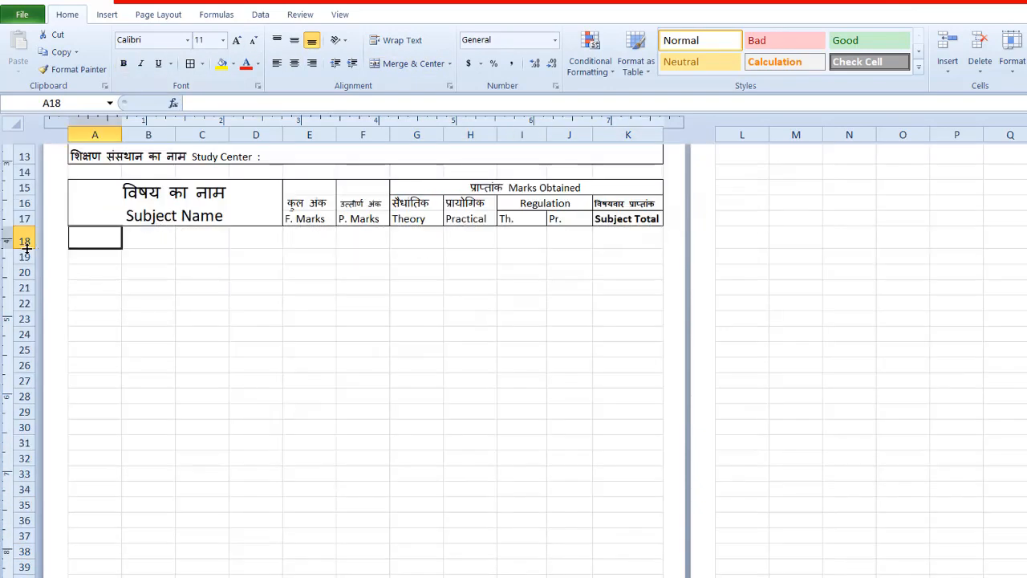
Step: Set the row height of rows 18 to 25 below the marks table header to 0.29"
left_click_drag(96, 230, 514, 307)
left_click_drag(593, 308, 615, 309)
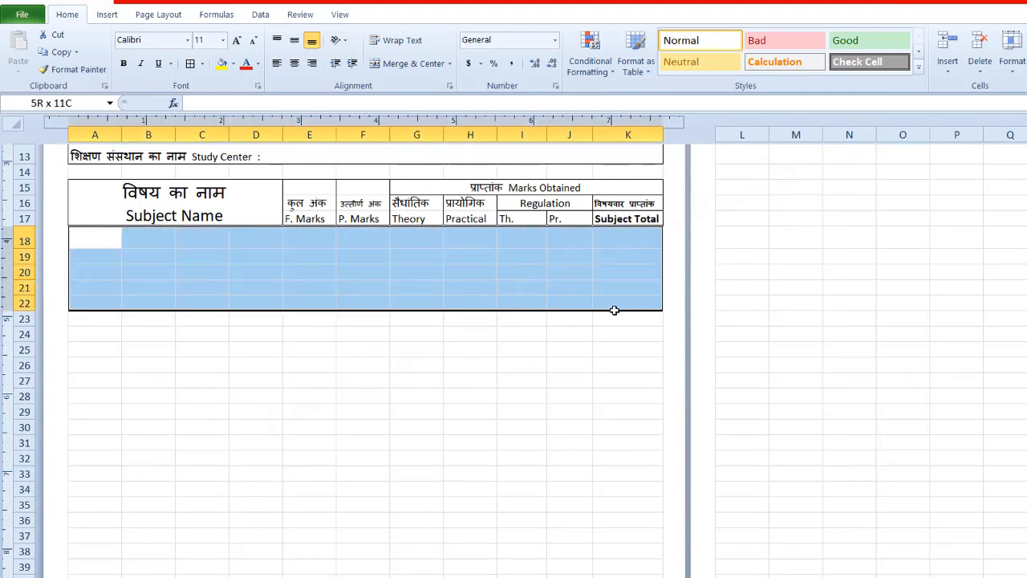
left_click_drag(614, 310, 615, 350)
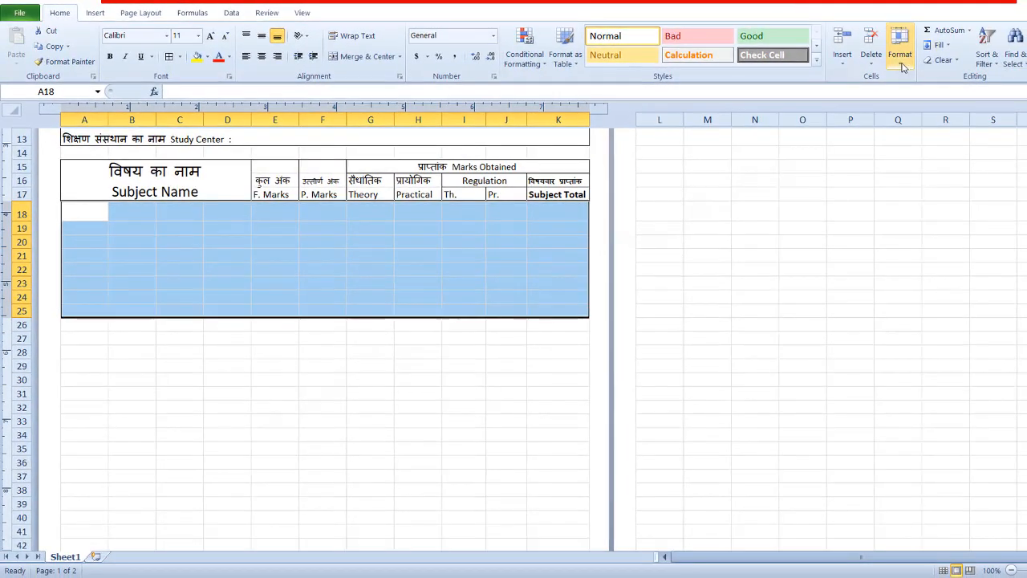
left_click(1013, 58)
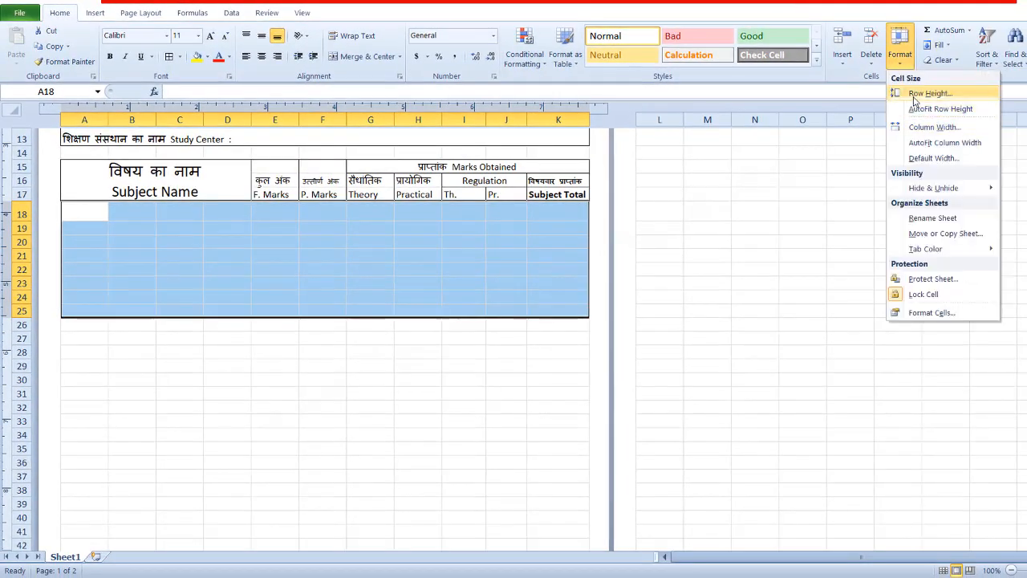
left_click(915, 93)
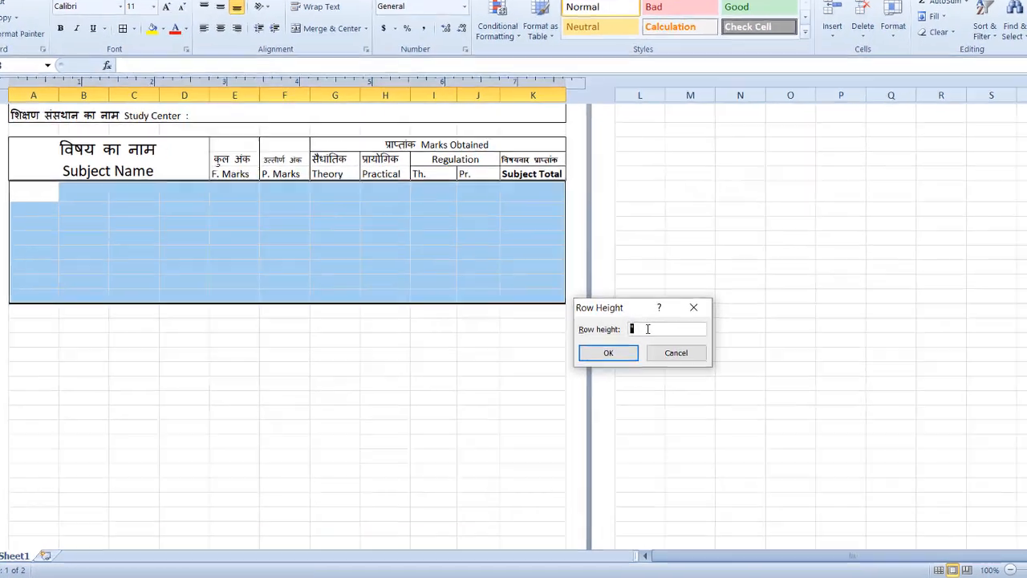
type("0.29")
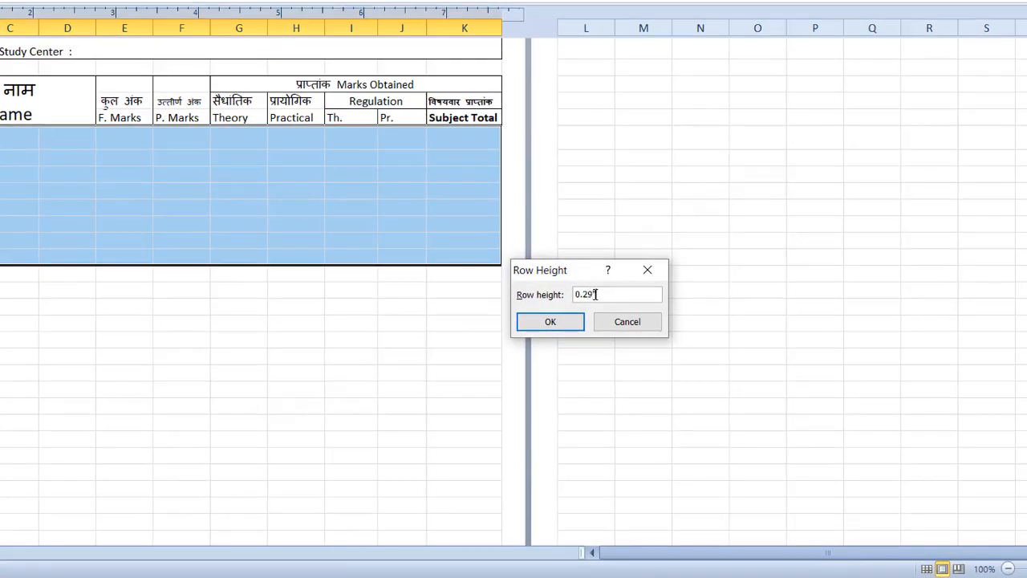
key("Return")
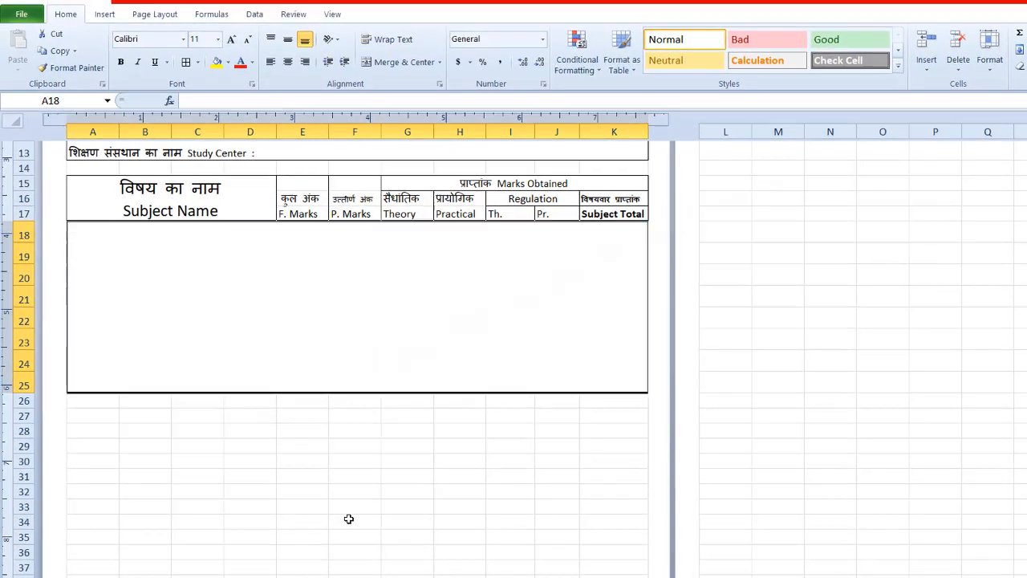
Step: Merge the subject name cells A18:D25 across so each row becomes one cell
left_click(182, 405)
left_click_drag(88, 225, 252, 378)
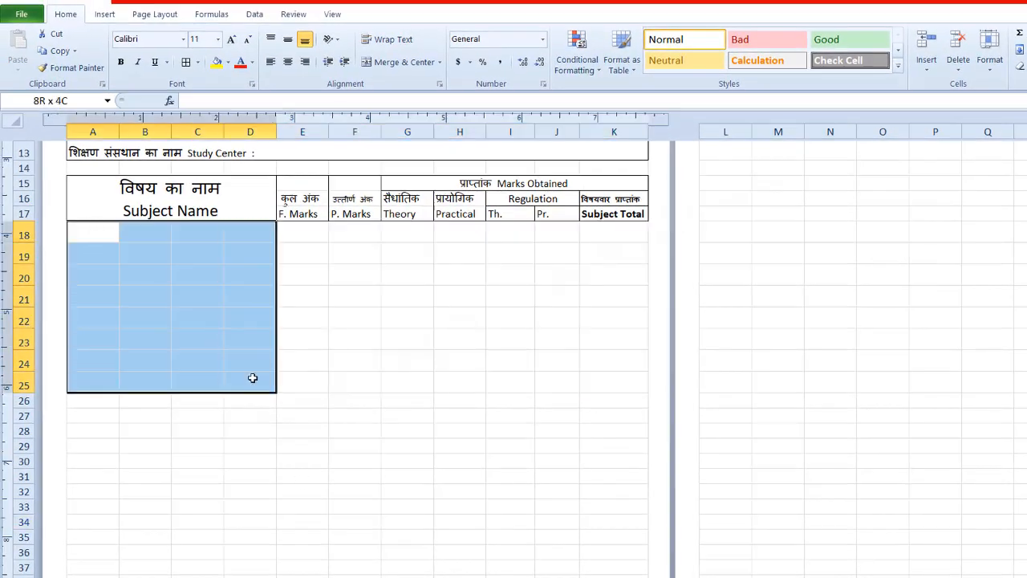
left_click(440, 62)
left_click(420, 101)
Step: Apply outside borders separately to each marks column, E through K, in rows 18 to 25
left_click_drag(300, 229, 302, 384)
left_click(199, 62)
left_click(228, 202)
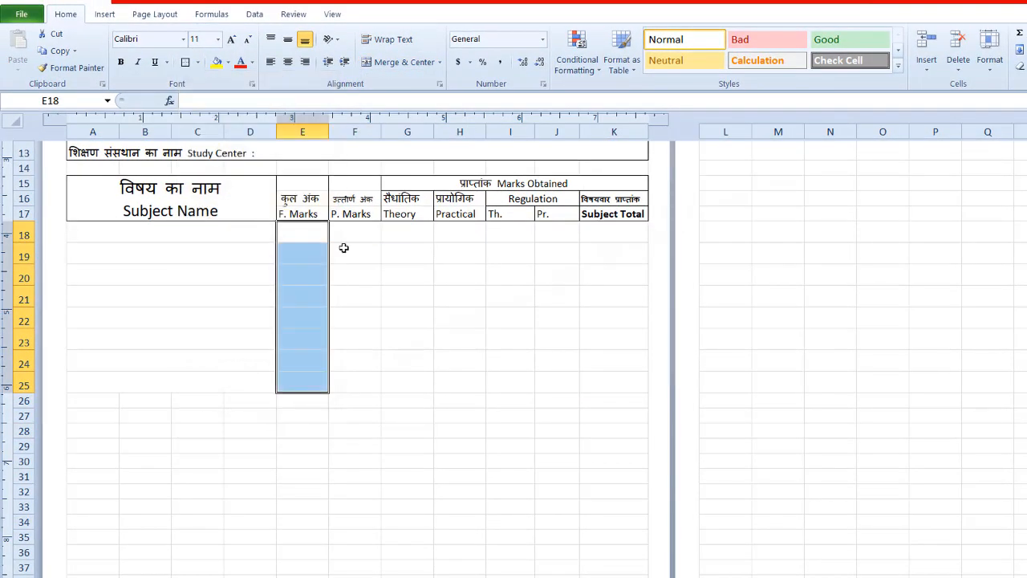
left_click_drag(351, 233, 353, 384)
left_click(186, 62)
left_click_drag(407, 231, 407, 384)
left_click(185, 62)
left_click_drag(460, 232, 460, 385)
left_click(185, 62)
left_click_drag(512, 233, 511, 385)
left_click(186, 62)
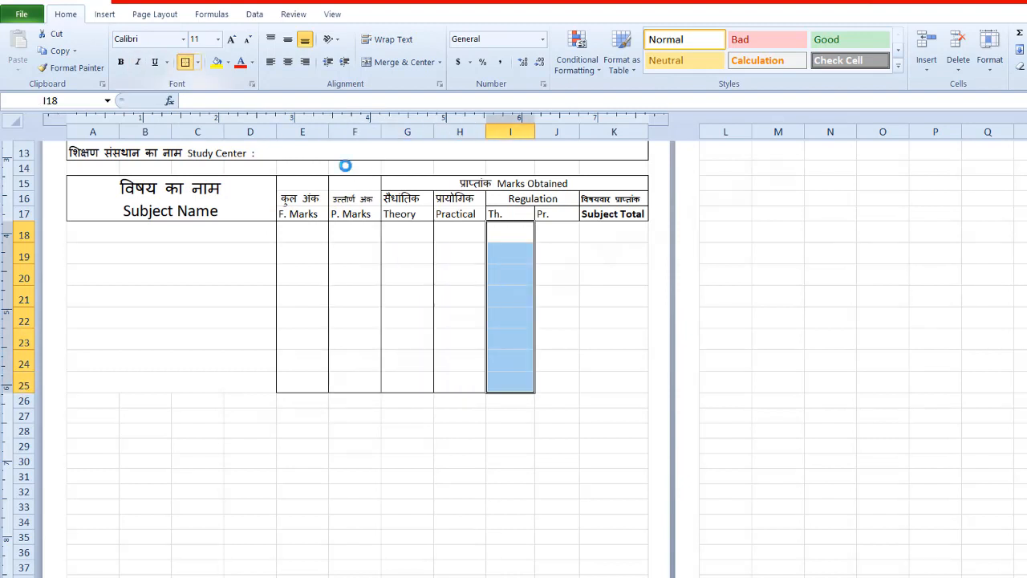
left_click_drag(557, 232, 564, 388)
left_click(186, 62)
left_click(185, 62)
left_click(510, 491)
Step: Apply outside borders to the merged subject name area A18:D25
left_click_drag(133, 234, 161, 384)
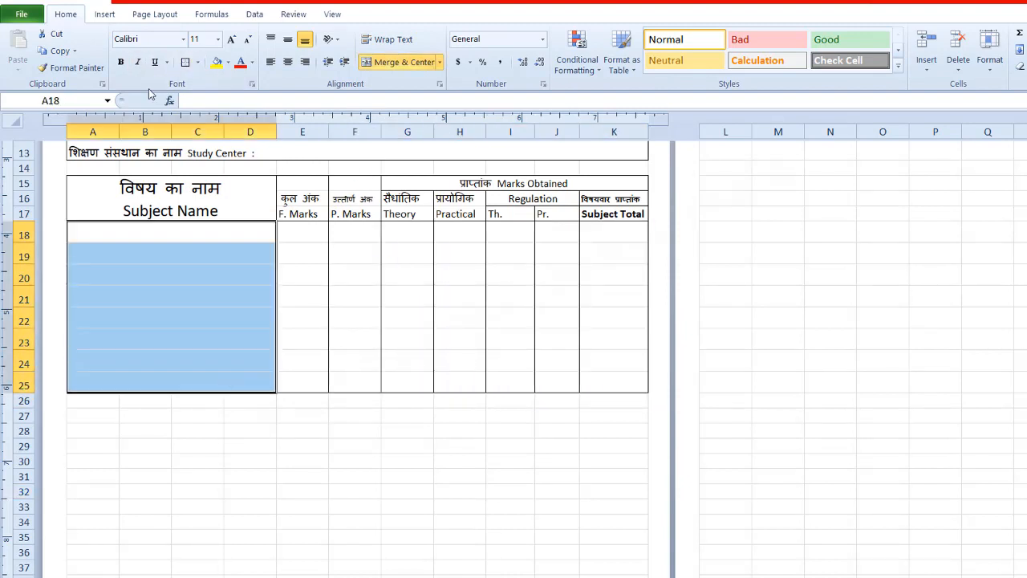
left_click(186, 62)
left_click(219, 431)
Step: Review the marksheet from its header down to the last row of the page and the space below the marks table
scroll(218, 431, "up", 4)
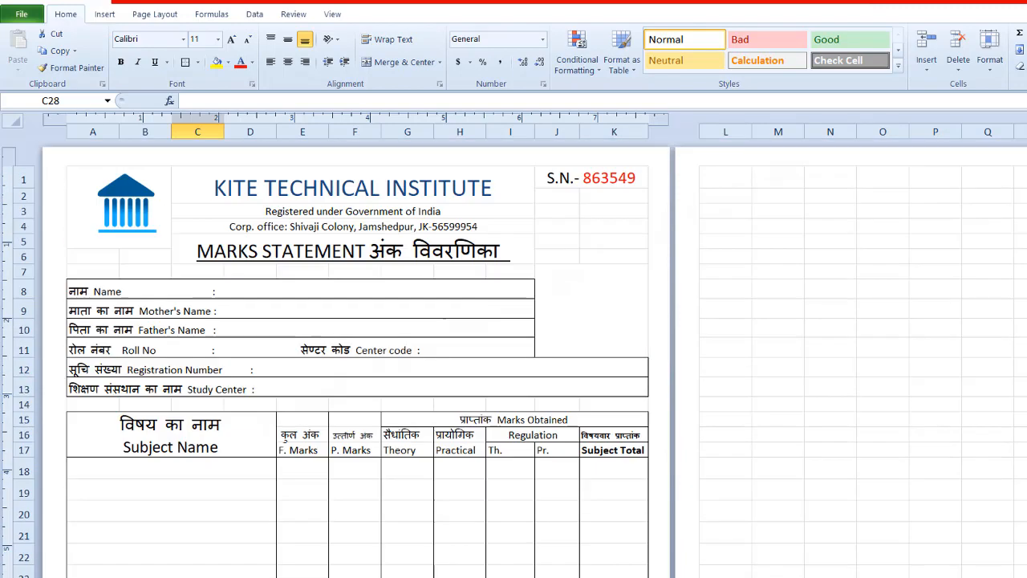
left_click(597, 324)
scroll(406, 541, "down", 1)
left_click(93, 574)
scroll(94, 562, "down", 2)
scroll(93, 466, "down", 5)
left_click(93, 466)
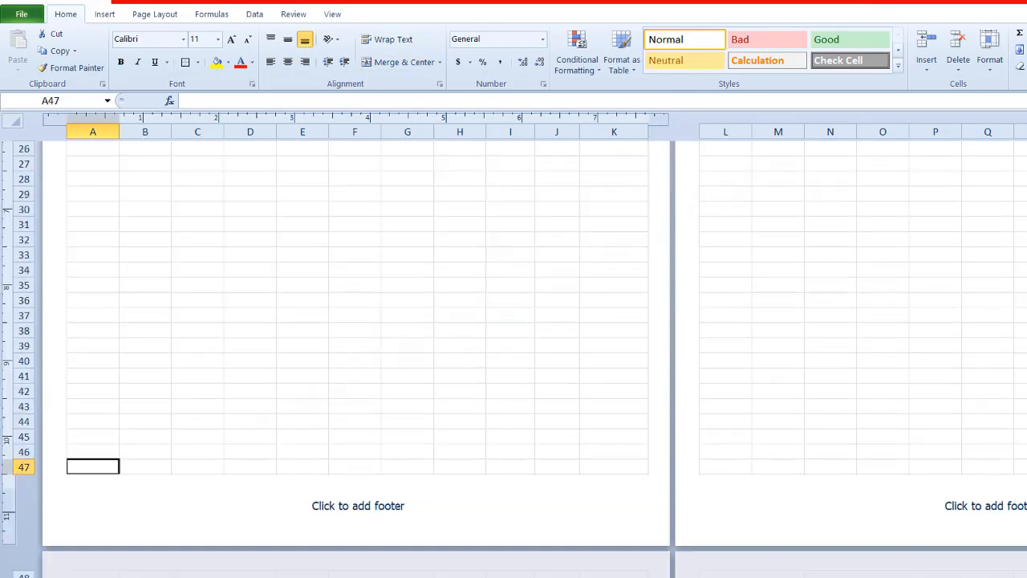
scroll(93, 467, "up", 2)
left_click(74, 256)
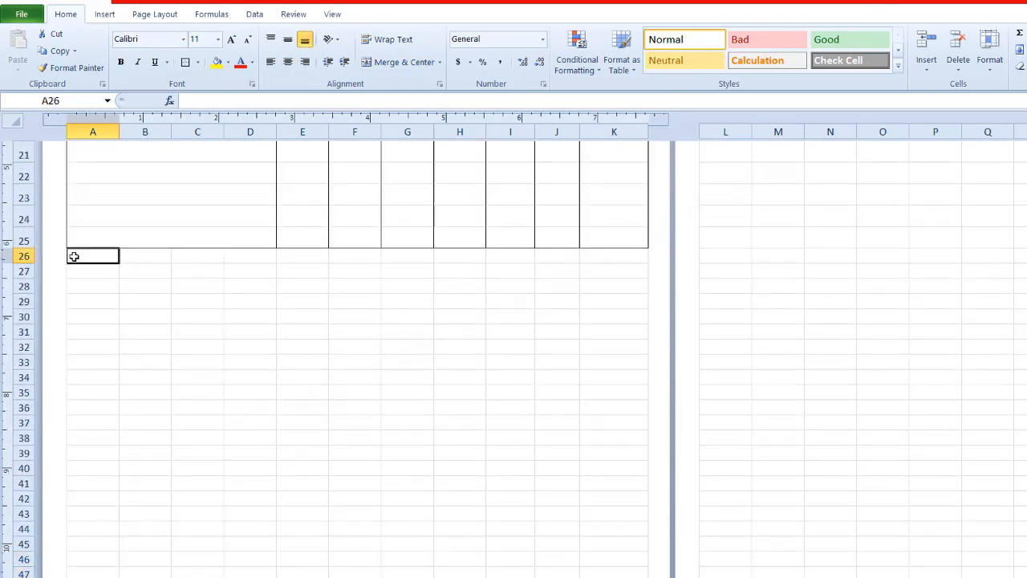
left_click_drag(80, 238, 147, 298)
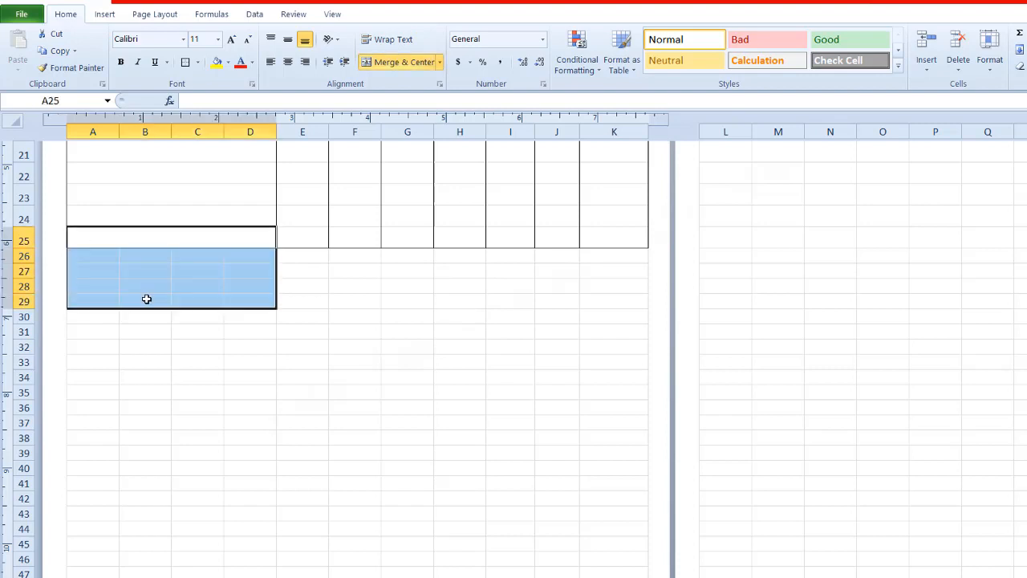
left_click_drag(76, 252, 603, 284)
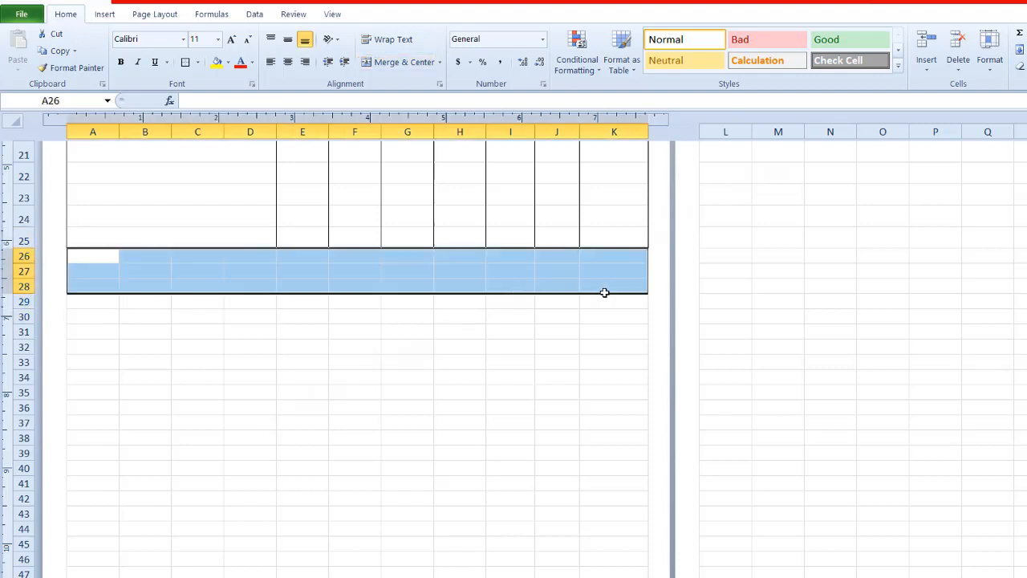
left_click(404, 62)
key("ctrl+z")
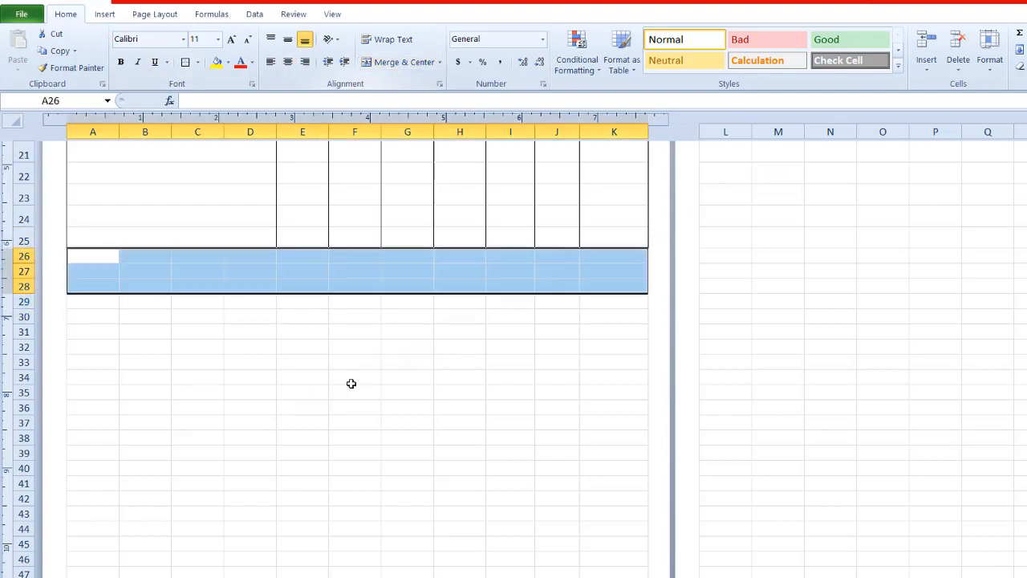
Step: Merge A26:J29 across row by row, and merge and center K26:K29 into a single cell
left_click_drag(76, 257, 572, 304)
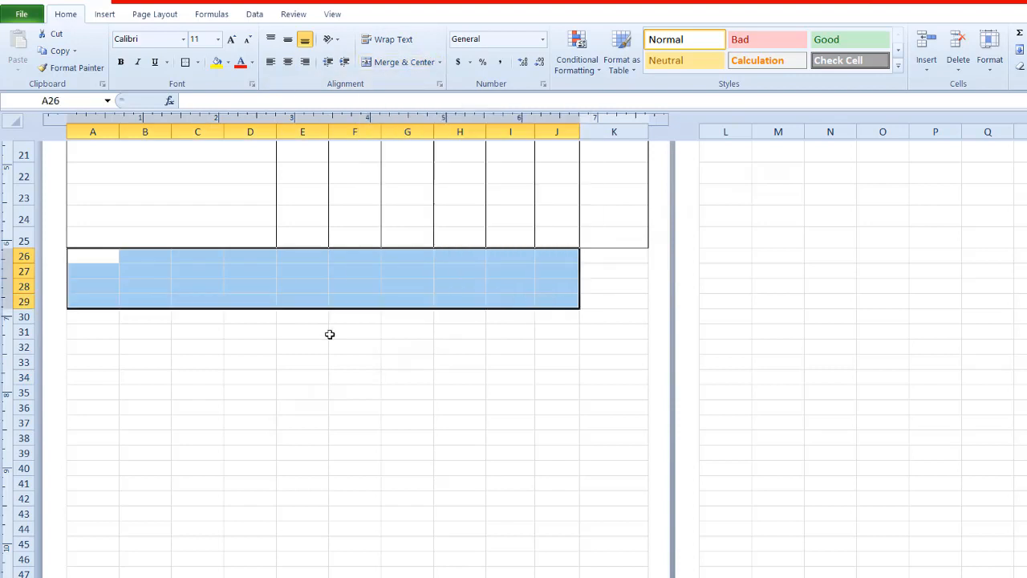
left_click_drag(89, 256, 562, 300)
left_click(440, 63)
left_click(431, 98)
left_click_drag(614, 256, 614, 301)
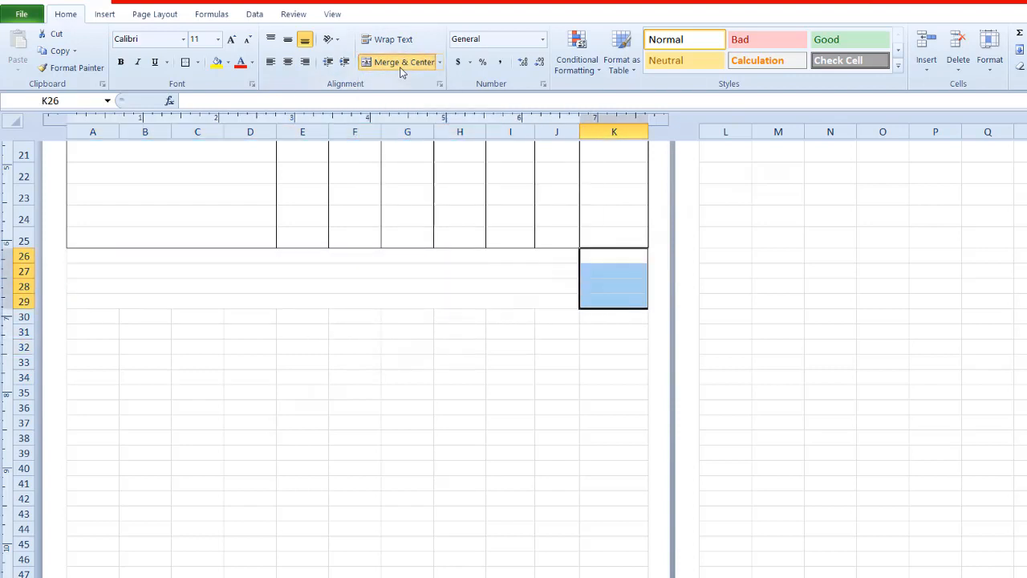
left_click(399, 66)
Step: Apply outside borders to the merged rows A26:J29 and to the merged cell K26:K29
left_click_drag(90, 257, 560, 300)
left_click(185, 62)
left_click(614, 278)
left_click(186, 62)
left_click(340, 438)
Step: Clear the borders of K26:K29 and restore its outline without the dividing line on its left side
left_click(614, 278)
left_click(198, 63)
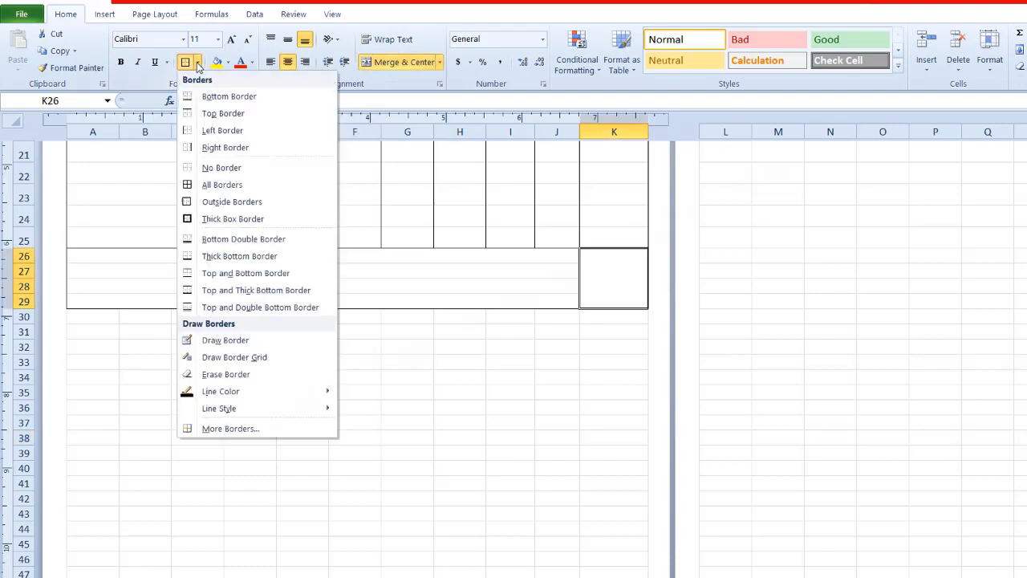
left_click(225, 131)
left_click(408, 453)
left_click(614, 278)
left_click(198, 65)
left_click(225, 167)
left_click(516, 402)
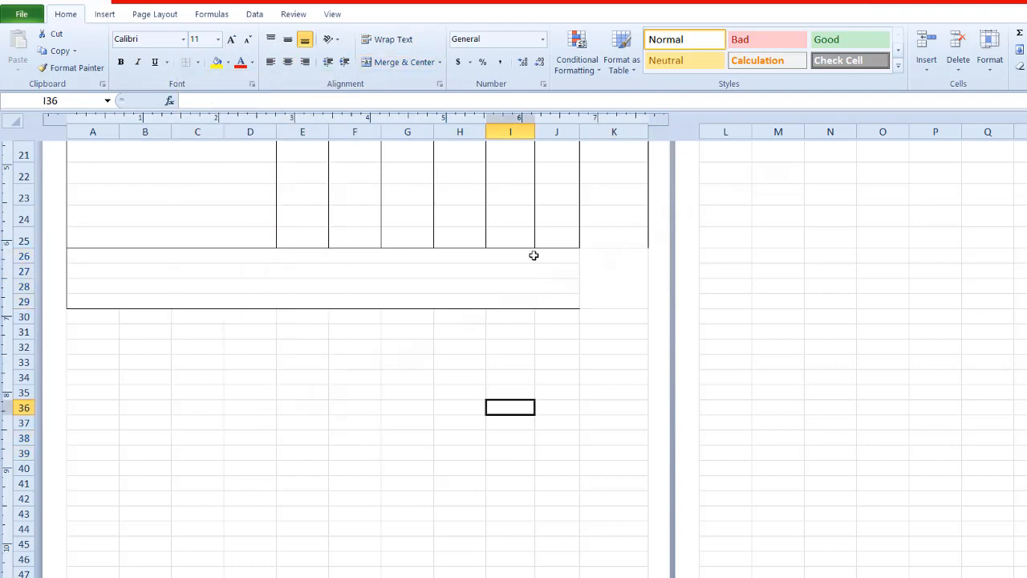
left_click(614, 278)
left_click(198, 63)
left_click(225, 147)
left_click(325, 408)
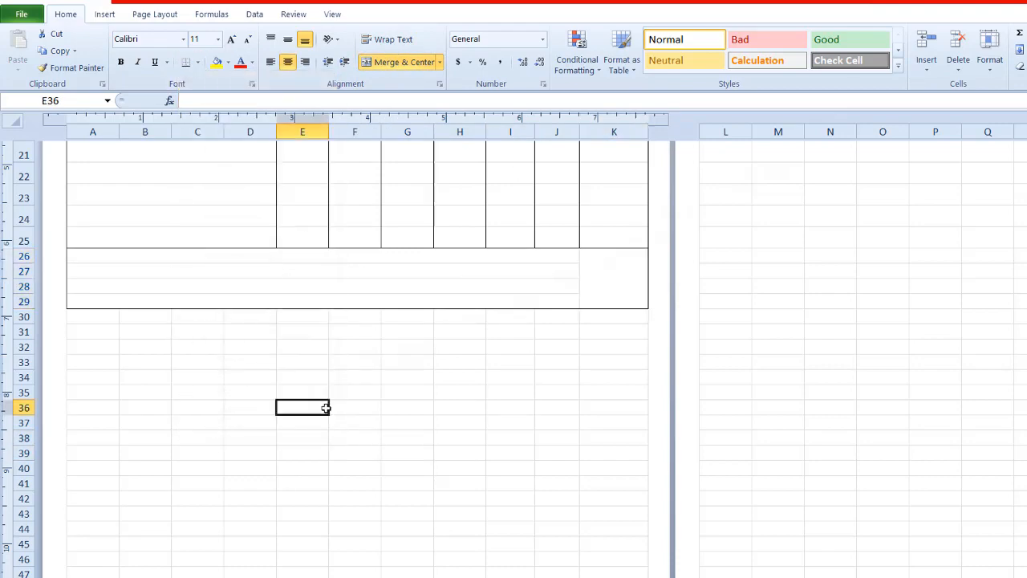
Step: Slightly increase the height of rows 26 to 29, and enter "प्राप्तांक" in A26 and "परिणाम" in A28
left_click(87, 254)
left_click_drag(24, 263, 25, 319)
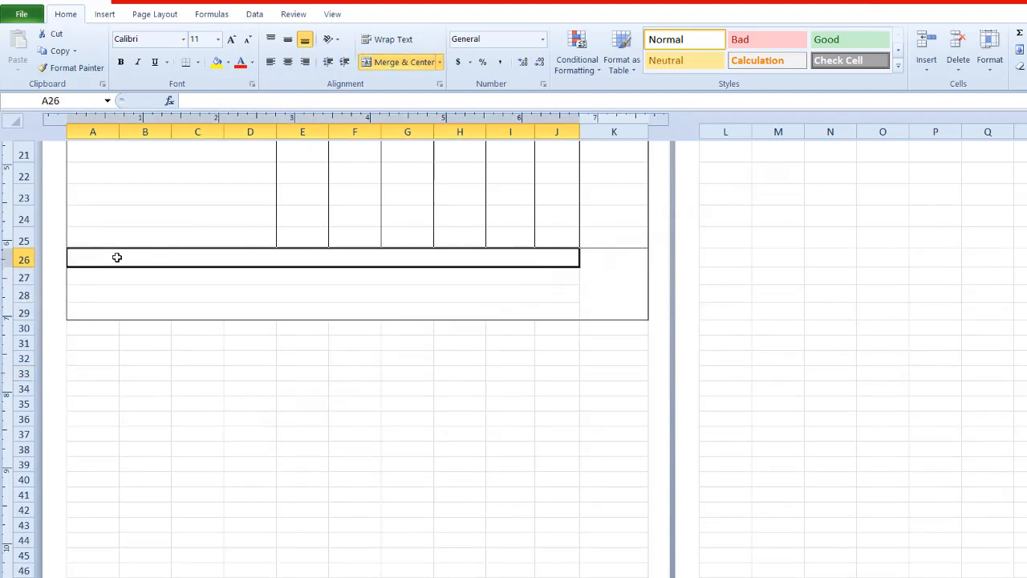
type("praptank")
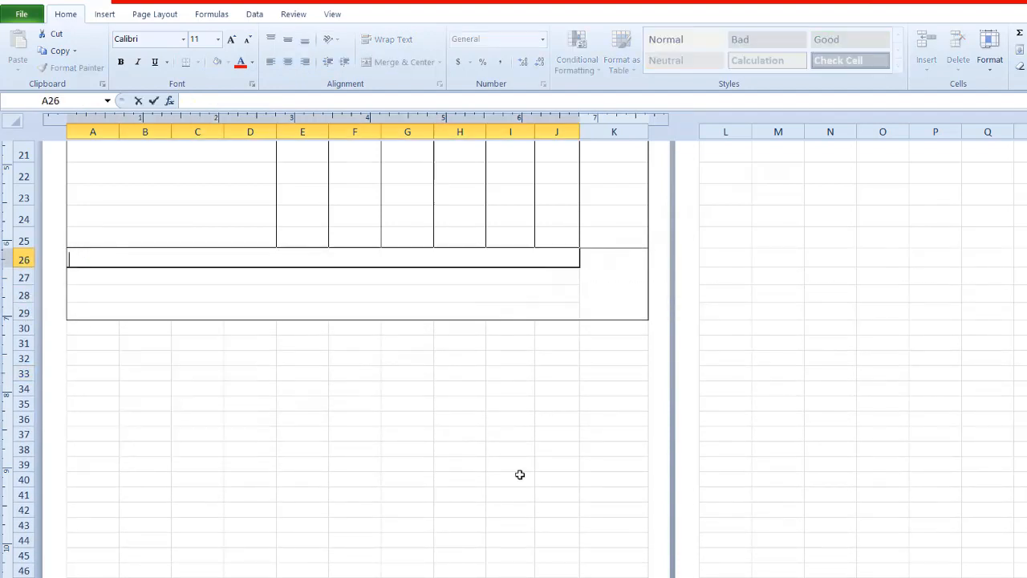
left_click(78, 289)
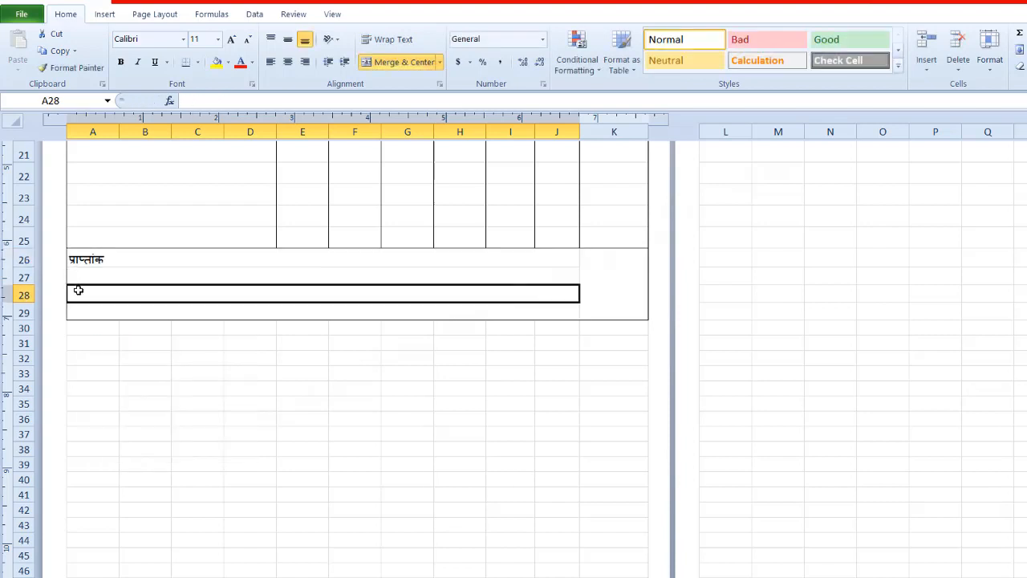
type("parinam")
left_click(92, 373)
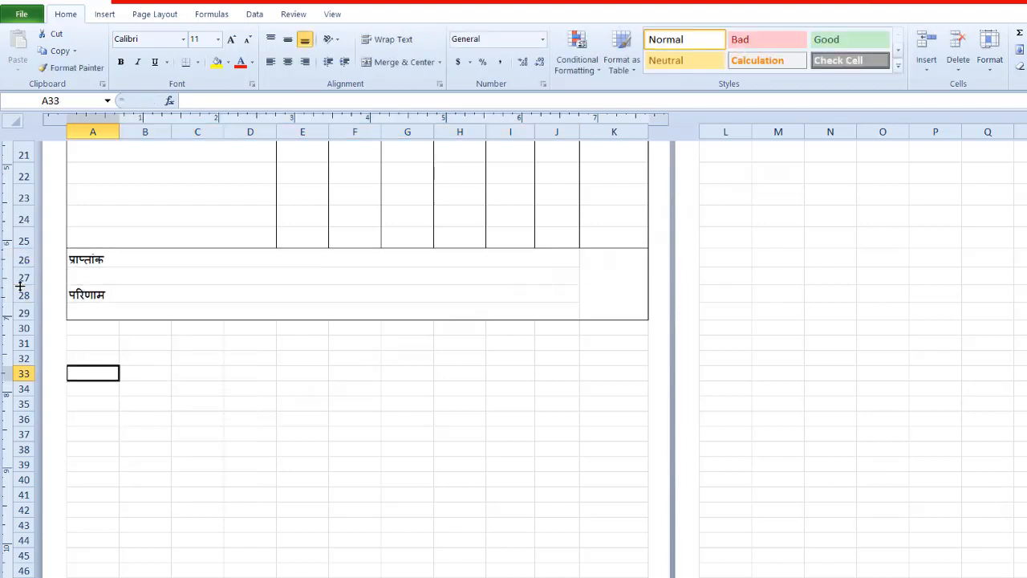
Step: Shrink spacer rows 27 and 29, and append "AGGRIGATE :" to A26 and "RESULT :" to A28
mouse_move(20, 286)
left_mouse_down()
mouse_move(21, 275)
mouse_move(27, 300)
left_mouse_up()
left_click(111, 255)
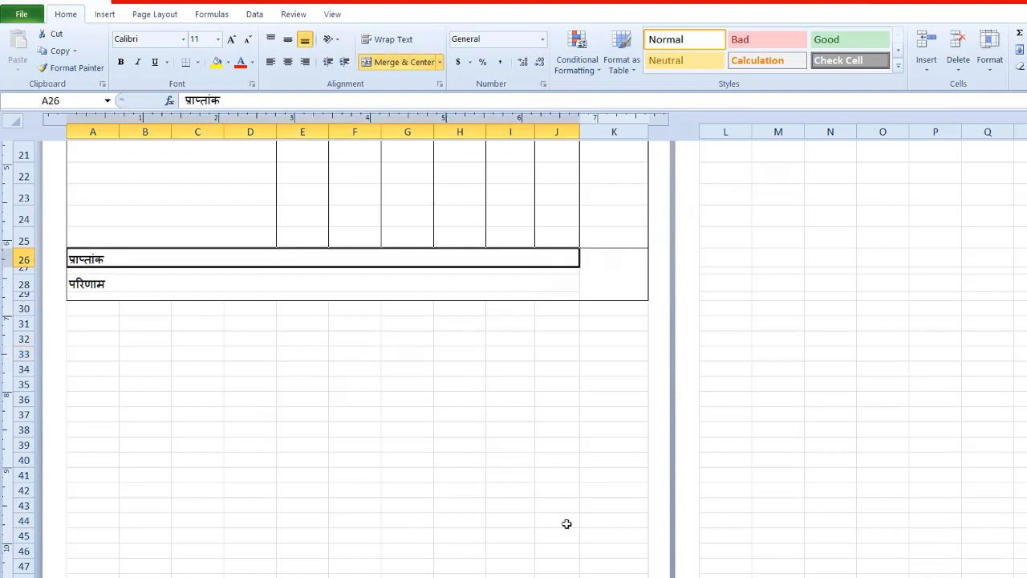
double_click(106, 260)
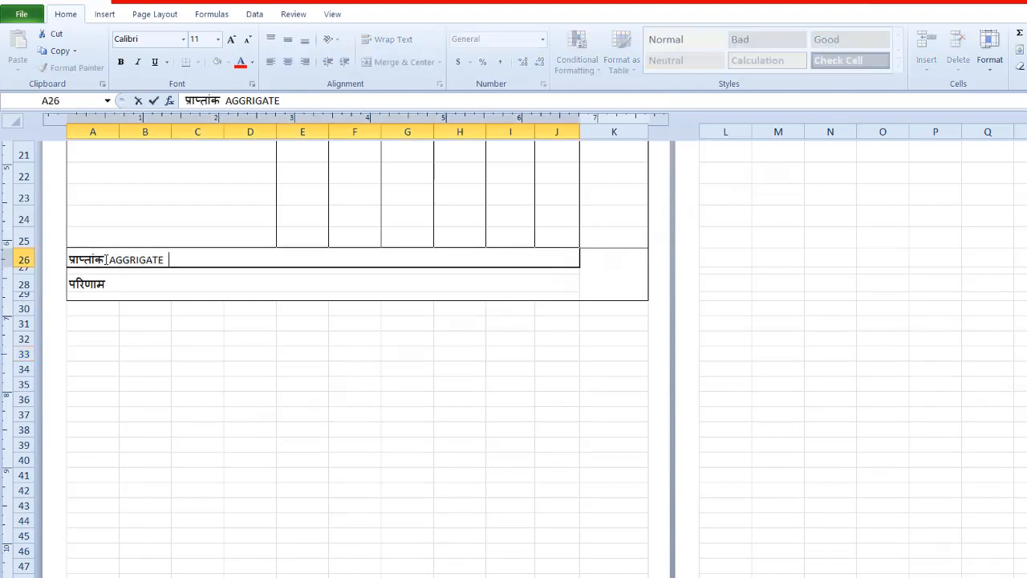
double_click(112, 284)
type("RESULT      :")
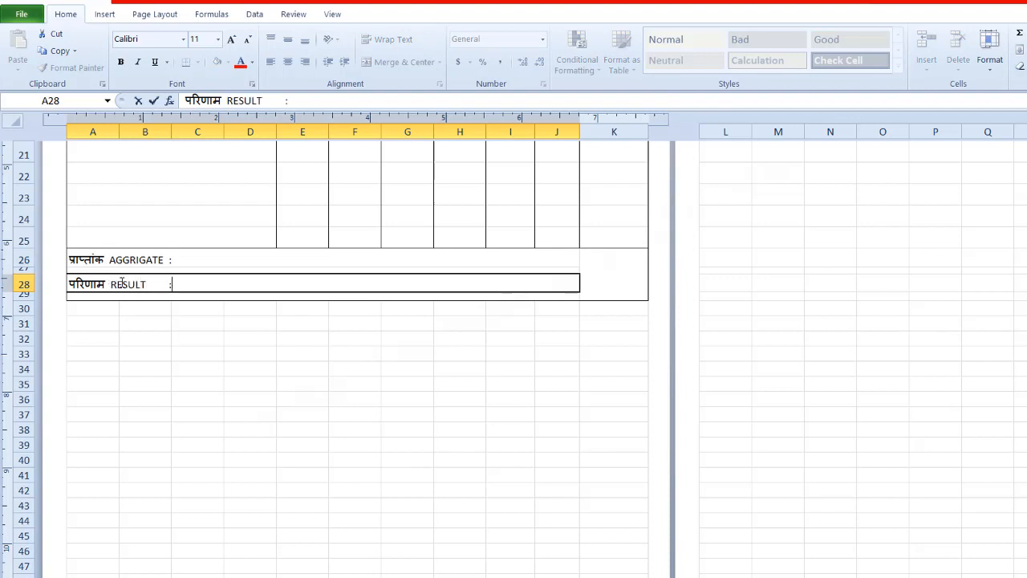
left_click(312, 360)
Step: Enter "00X" in the merged cell K26:K29 and make it bold and vertically centered
left_click(597, 268)
type("00000")
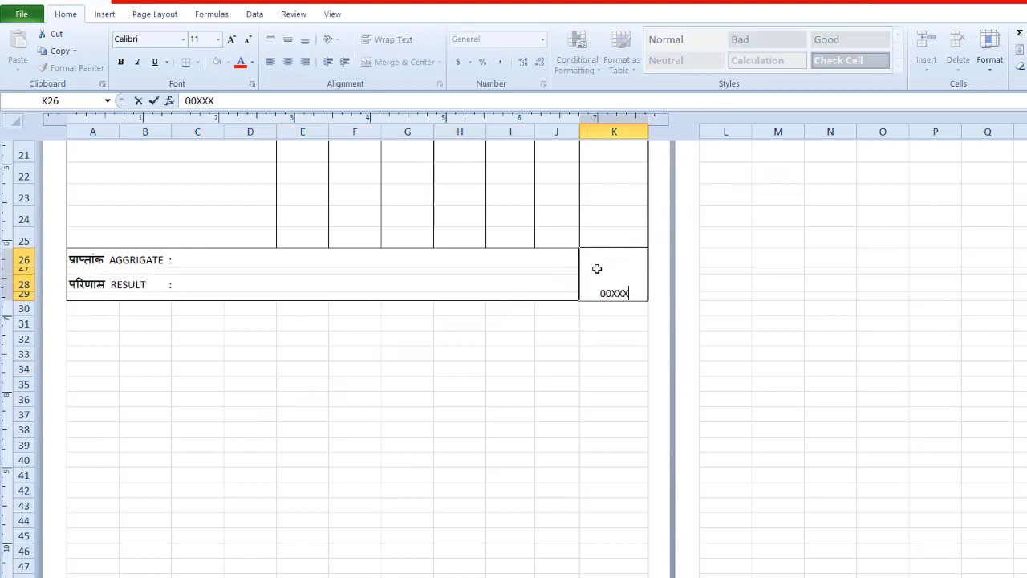
left_click(606, 338)
left_click(604, 277)
left_click(121, 63)
left_click(287, 39)
left_click(377, 413)
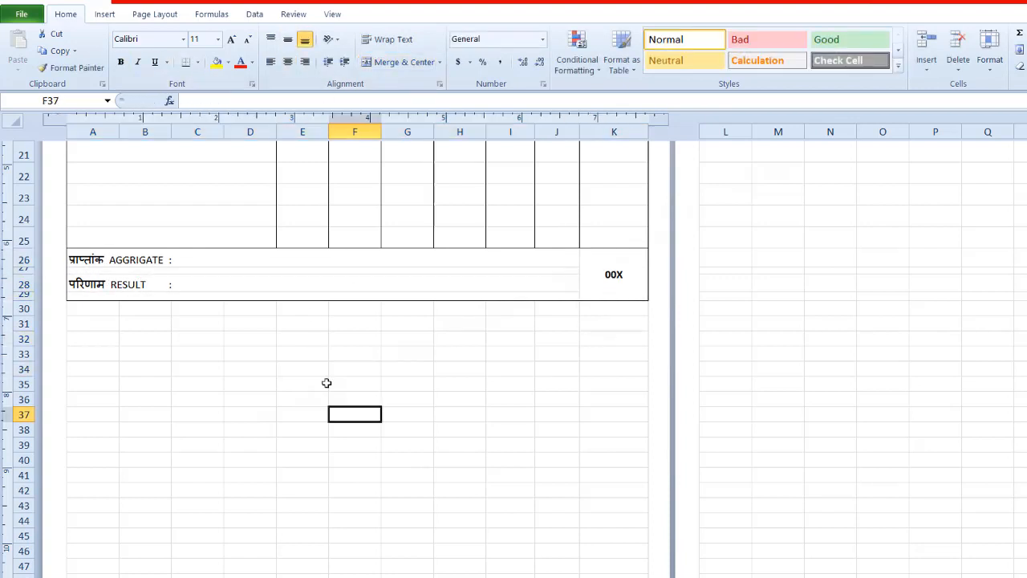
Step: Replace the borders of I31:K32 with outside borders only
scroll(326, 382, "up", 7)
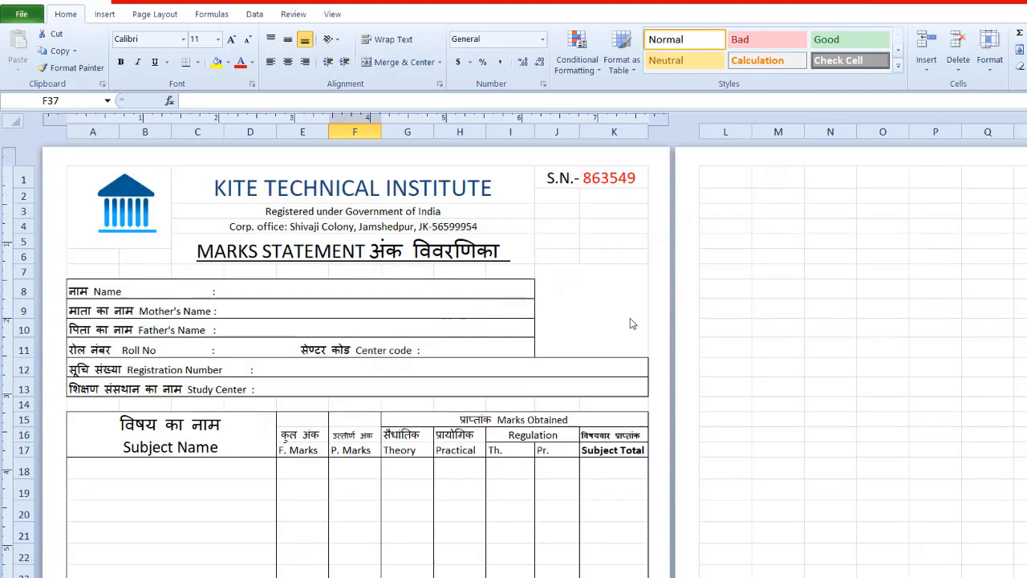
key("ctrl+p")
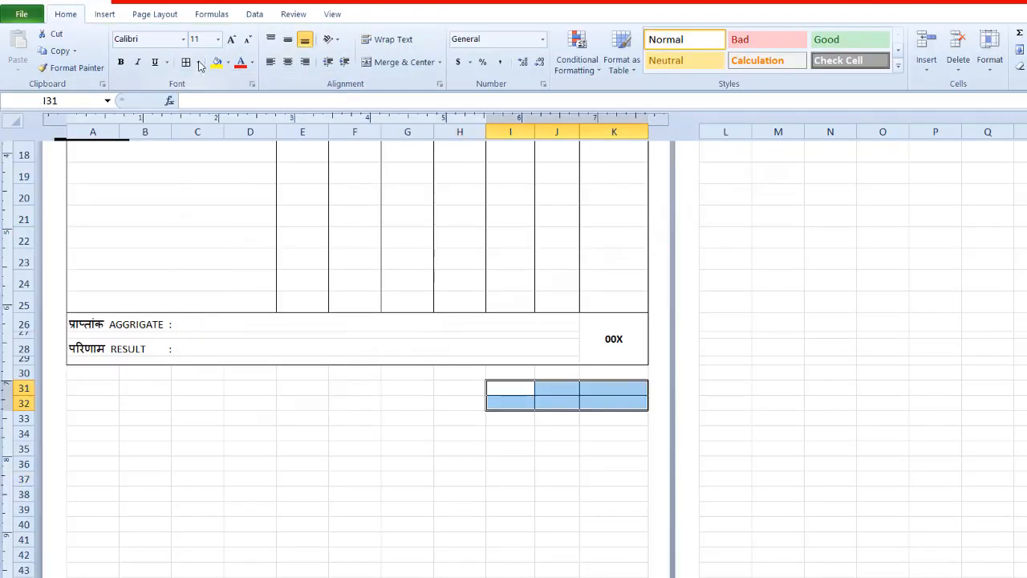
left_click(198, 63)
left_click(212, 167)
left_click(199, 63)
left_click(212, 202)
left_click(501, 388)
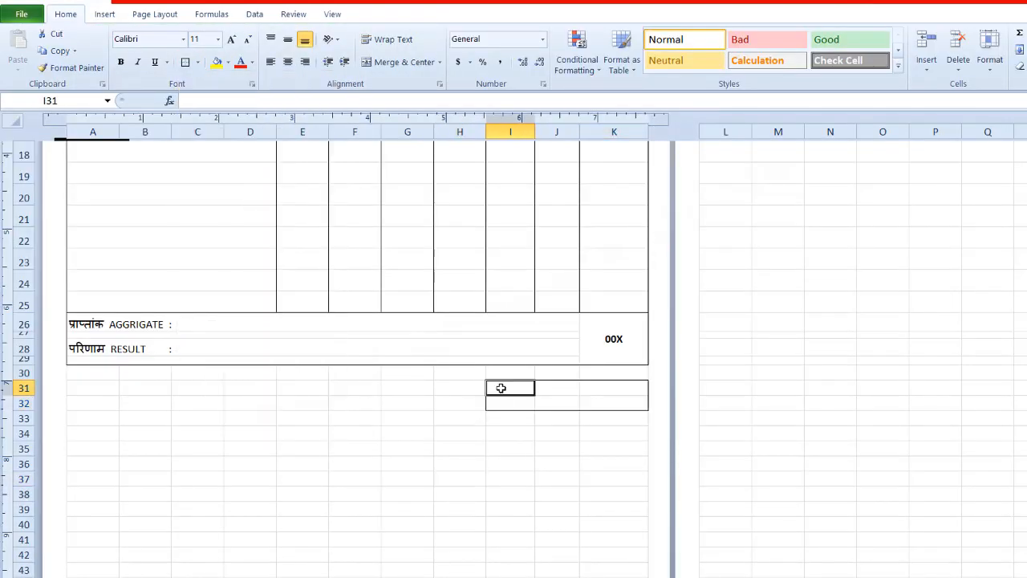
Step: Enter "Grade" in I31 and "Scale" in I32, and merge and center J31:J32 with the heading "Grade"
type("Grade")
key("Return")
type("Scale")
left_click_drag(552, 389, 553, 403)
left_click(394, 69)
type("Grade")
Step: Enter "Performance" in K31 and "indicate" in K32, and center the headings in I31:K32 horizontally
left_click(602, 390)
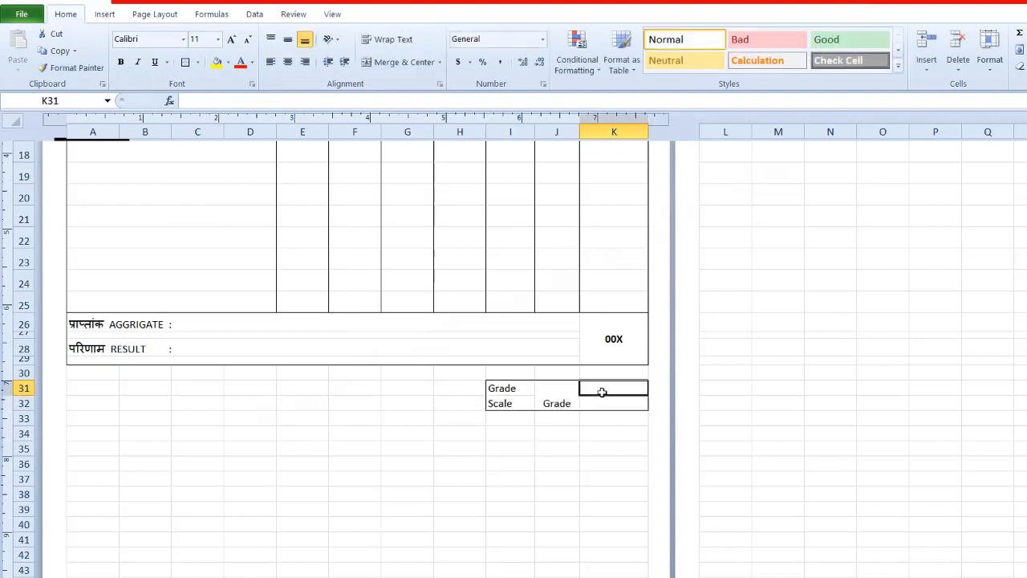
type("Performance")
left_click(605, 400)
type("indicate")
left_click(611, 423)
left_click_drag(511, 389, 610, 403)
left_click(287, 62)
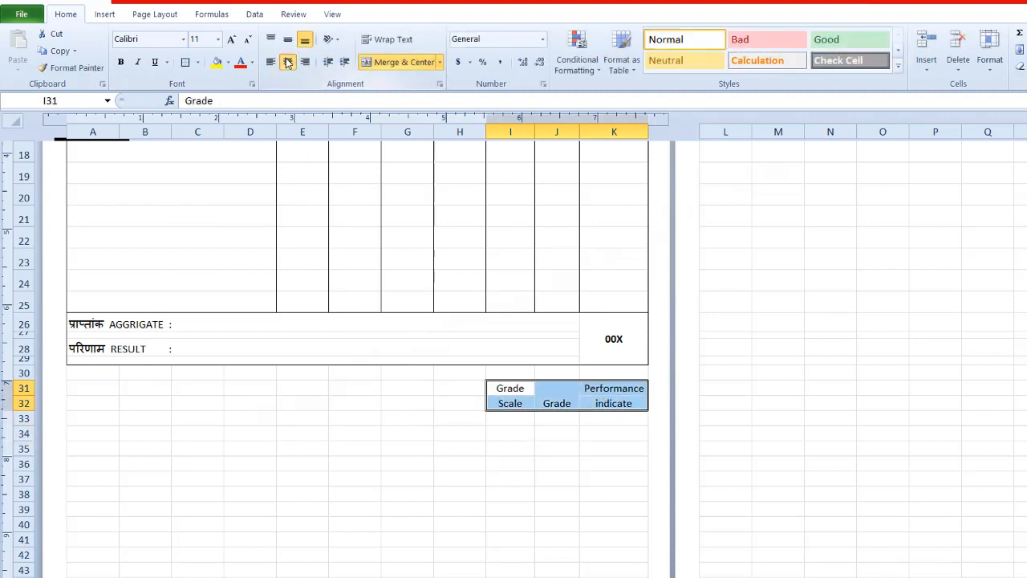
Step: Make the headings in I31:K32 bold and middle-aligned, and list 90-100, 80-89, 70-79, 60-69, 50-59, 40-50 and Below 40 in I33:I39
left_click(287, 40)
left_click(517, 417)
type("90-100")
key("Return")
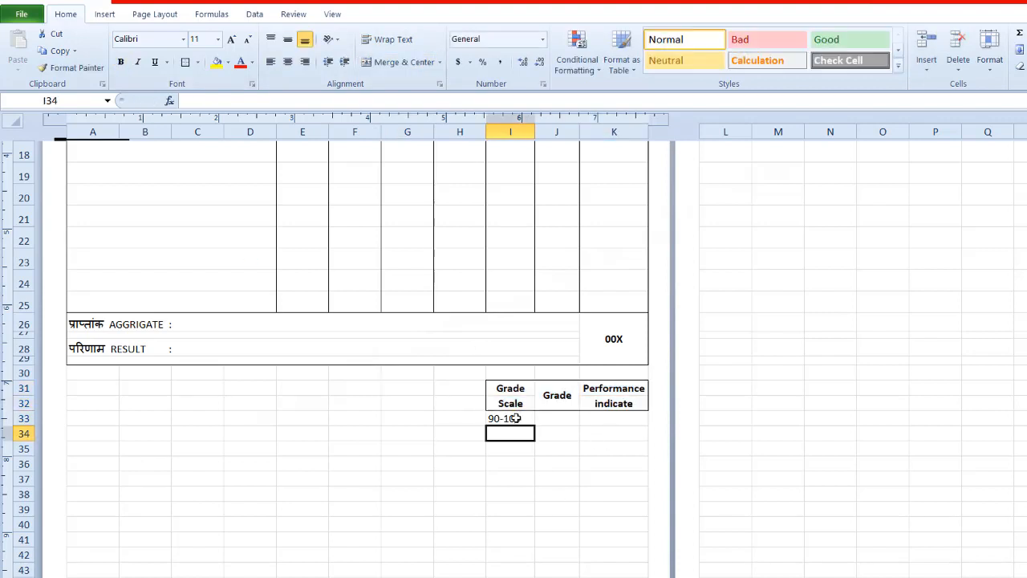
type("80-89")
key("Return")
type("70-79")
key("Return")
type("60-69")
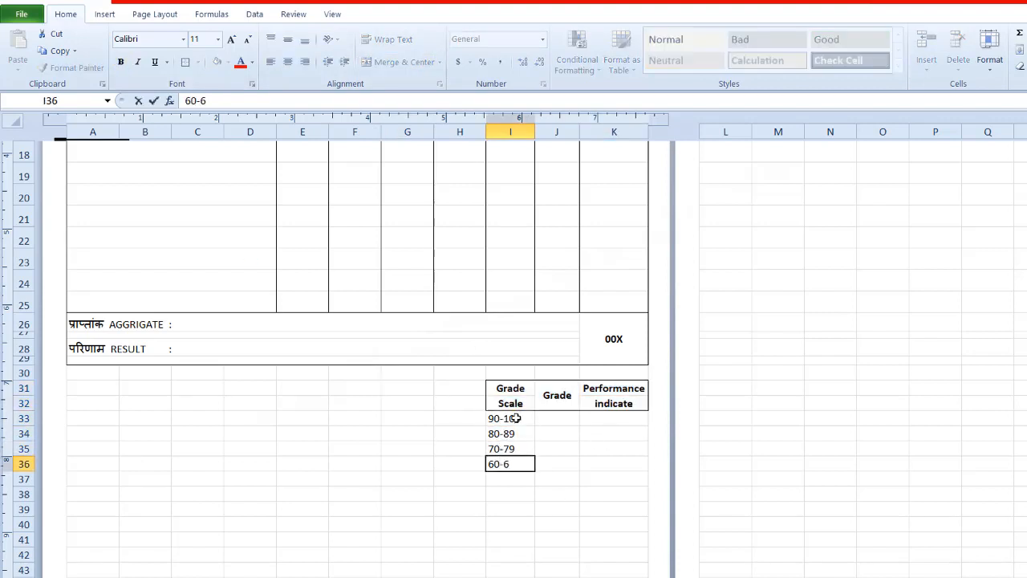
key("Return")
type("50-59")
key("Return")
type("40-50")
key("Return")
type("Below 40")
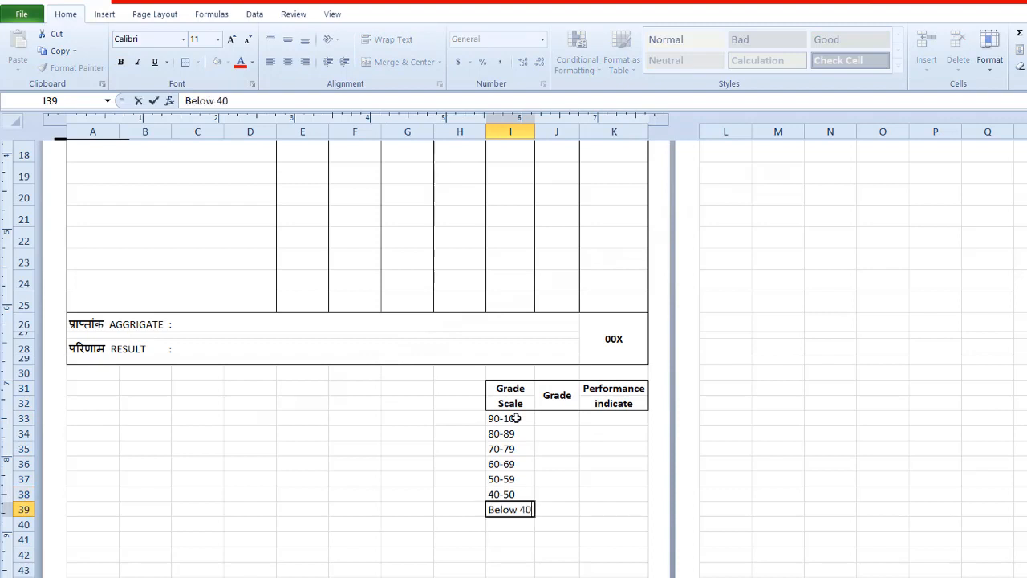
Step: Enter the grades AA, A+, A, B+, B+, C and X down J33:J39
left_click(552, 418)
type("A++")
key("Return")
type("A+")
key("Return")
type("A")
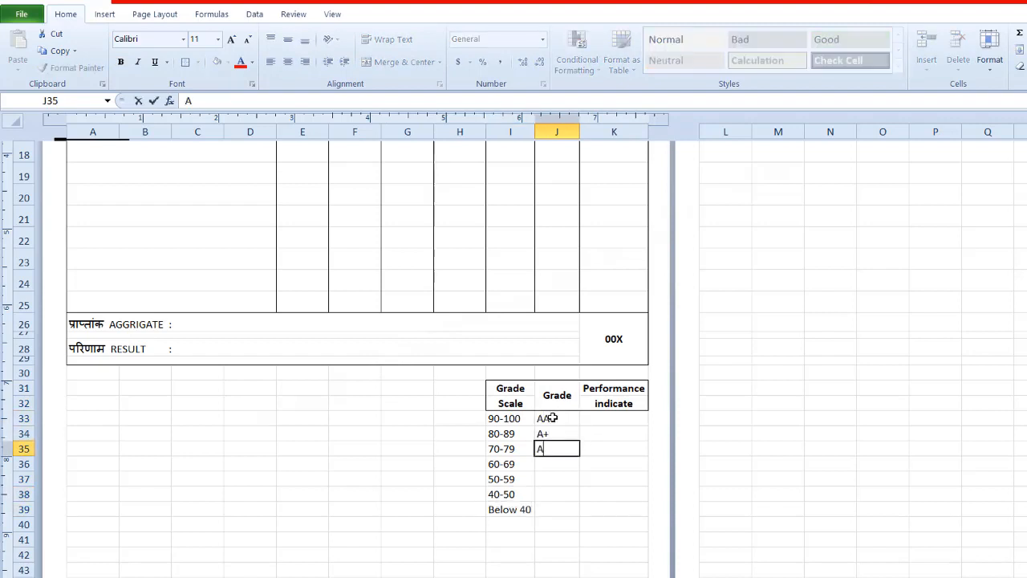
key("Return")
type("B+")
key("Return")
type("B+")
key("Return")
type("C")
Step: Enter Outstandig, Excellent, Very good, Good, Satisfactory, Marginal and Disqualified down the performance column K33:K39
key("Return")
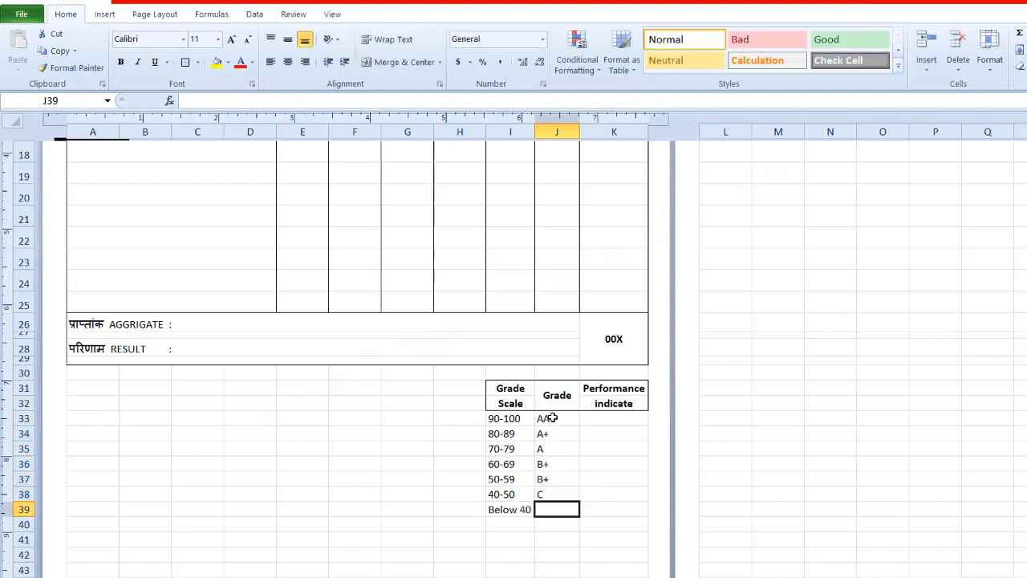
type("X")
double_click(597, 420)
type("Outstandig")
key("Return")
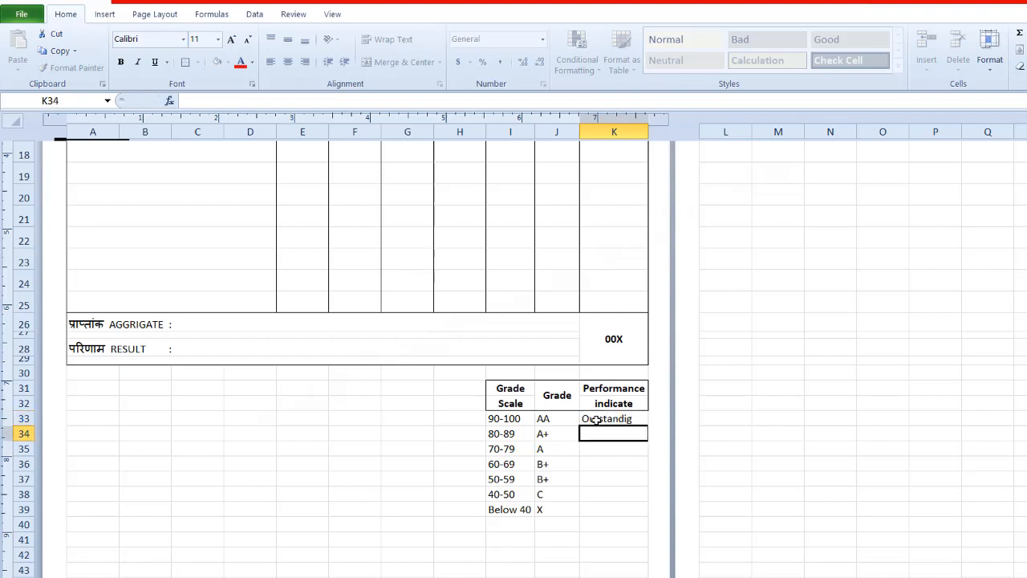
type("Excellent")
key("Return")
type("Very good")
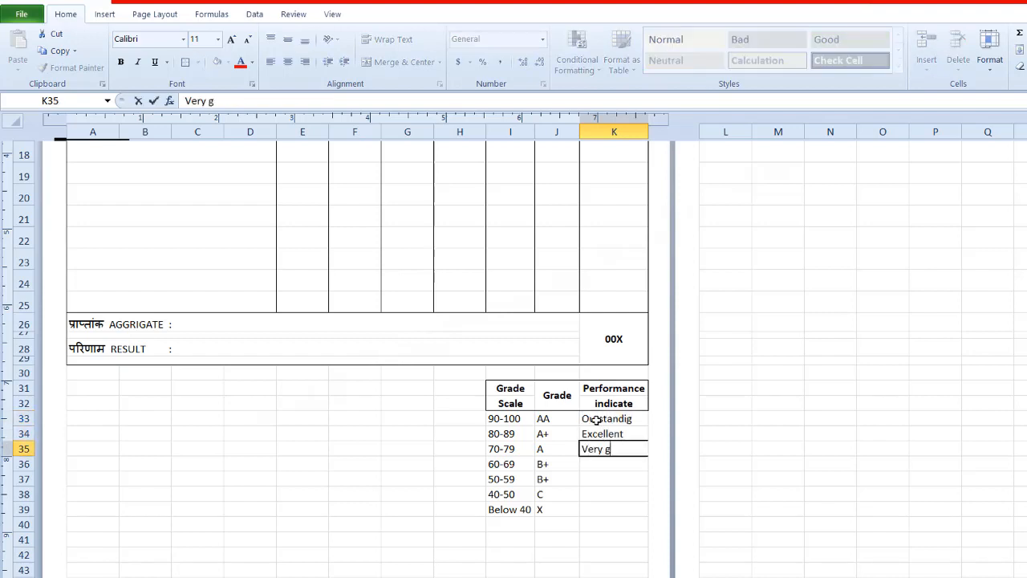
key("Return")
type("Good")
key("Return")
type("Satisfactor")
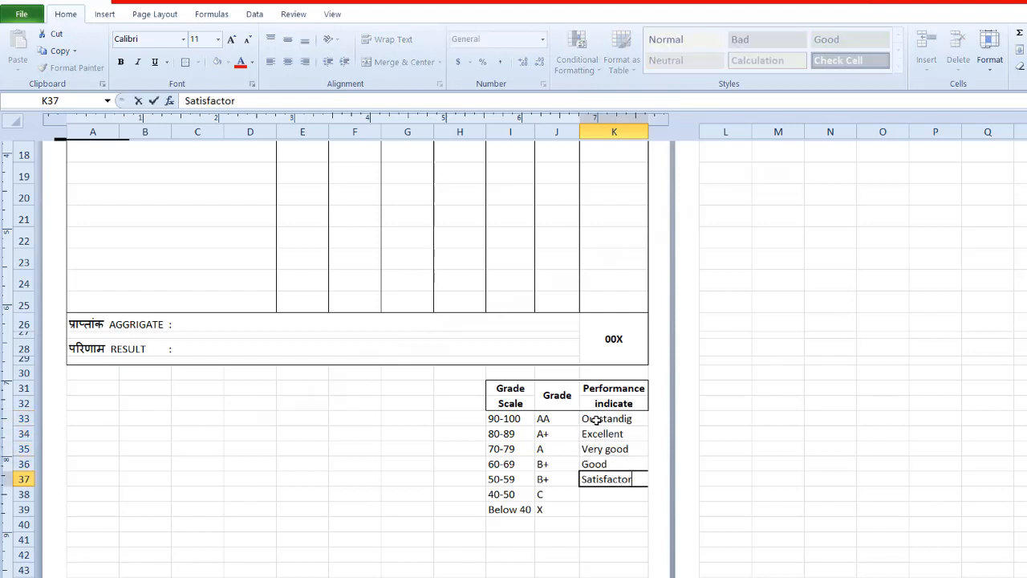
type("y")
key("Return")
type("Marginal")
key("Return")
type("Disqua")
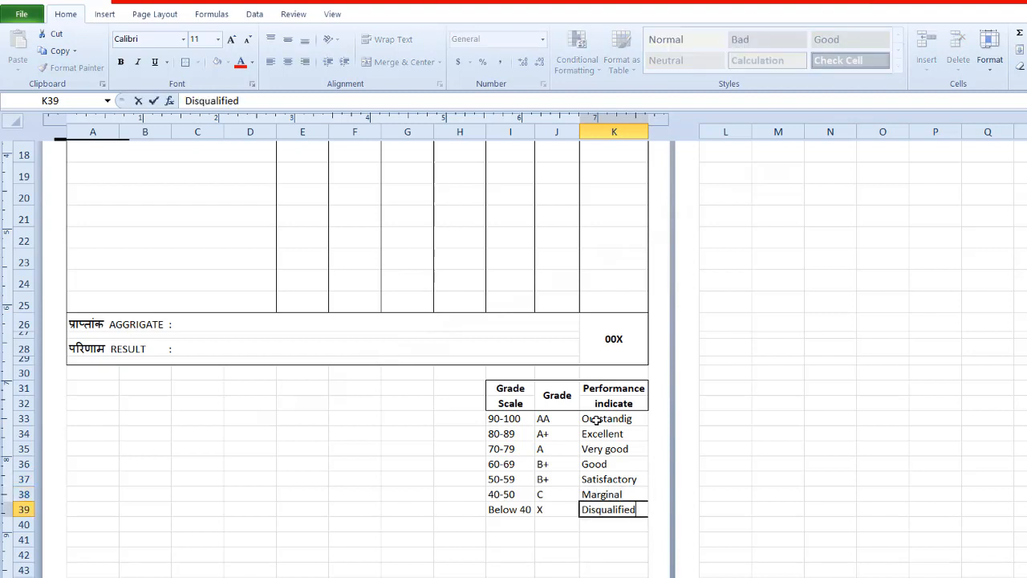
type("lified")
Step: Center the grade table entries in I33:K39
left_click_drag(504, 418, 614, 509)
left_click(287, 62)
left_click(415, 450)
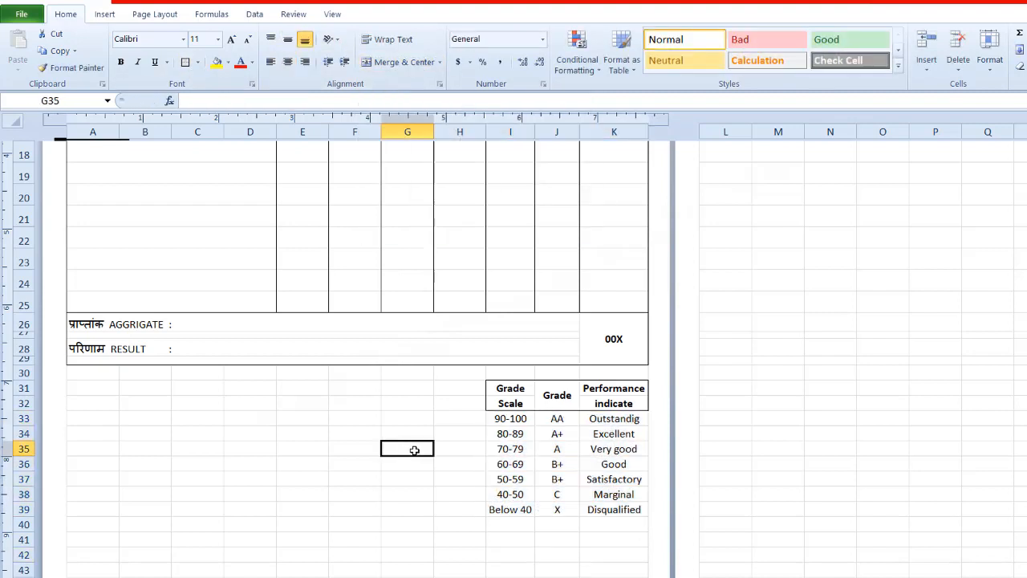
left_click(460, 510)
Step: Put an outside border around each grade table column: I33:I39, J33:J39 and K33:K39
left_click_drag(497, 416, 510, 509)
left_click(186, 62)
left_click_drag(557, 418, 557, 509)
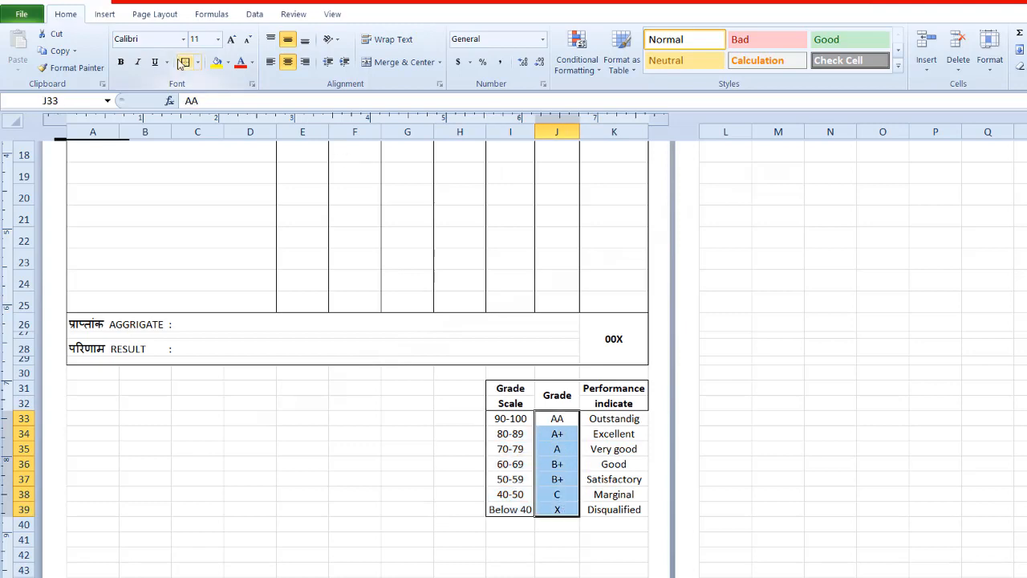
left_click(185, 62)
left_click_drag(614, 418, 614, 509)
scroll(608, 238, "up", 6)
left_click(717, 238)
scroll(717, 238, "down", 4)
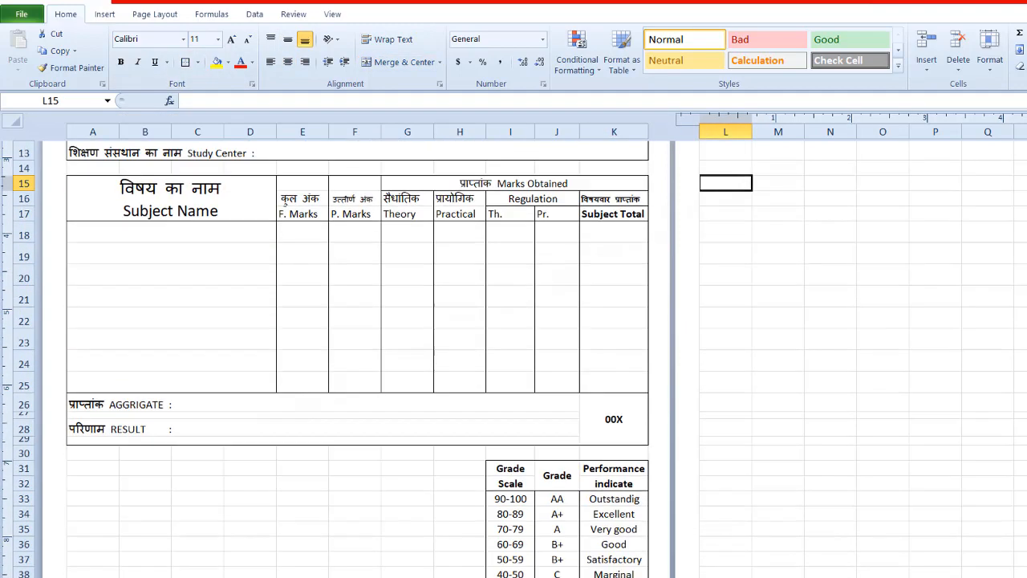
scroll(613, 479, "down", 3)
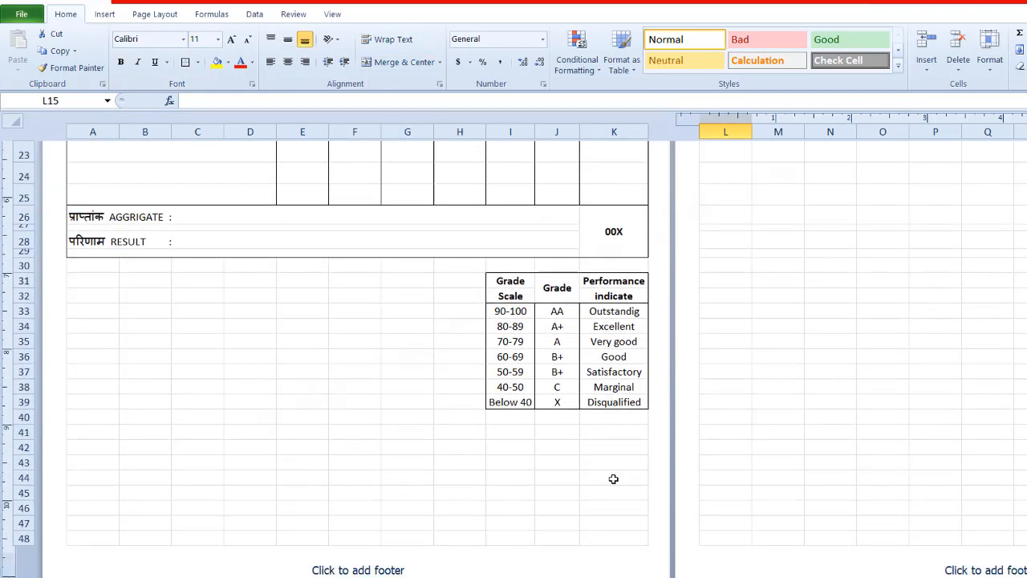
Step: Merge A46:K48 across so that each of the three rows becomes one cell
left_click_drag(95, 504, 640, 535)
left_click(440, 62)
left_click(414, 96)
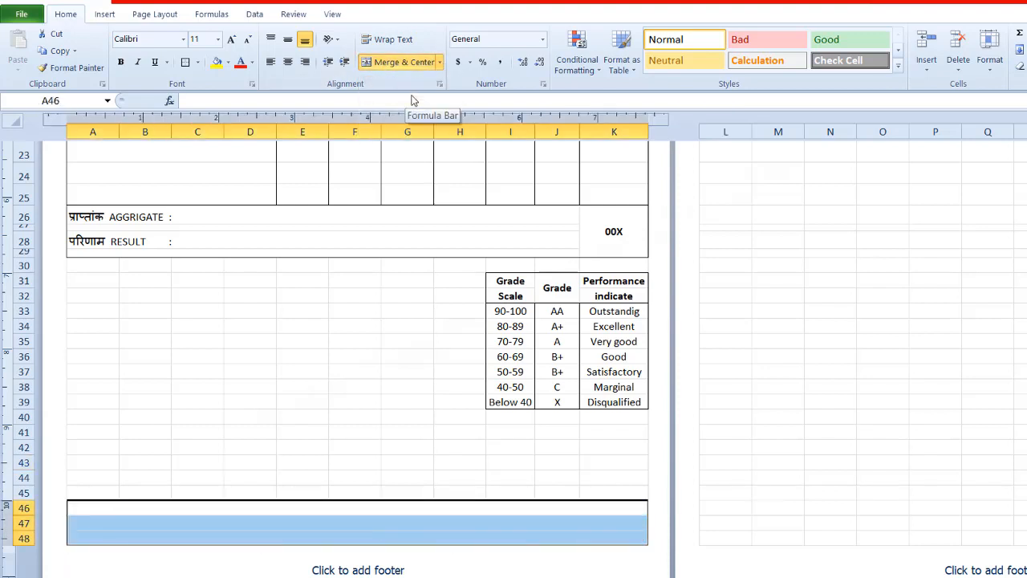
Step: Center rows 46 to 48 and enter "Note: Verification by telephone number/ Fax Number/ Email id will not be entered." in A46, with "Note:" bold
left_click(346, 505)
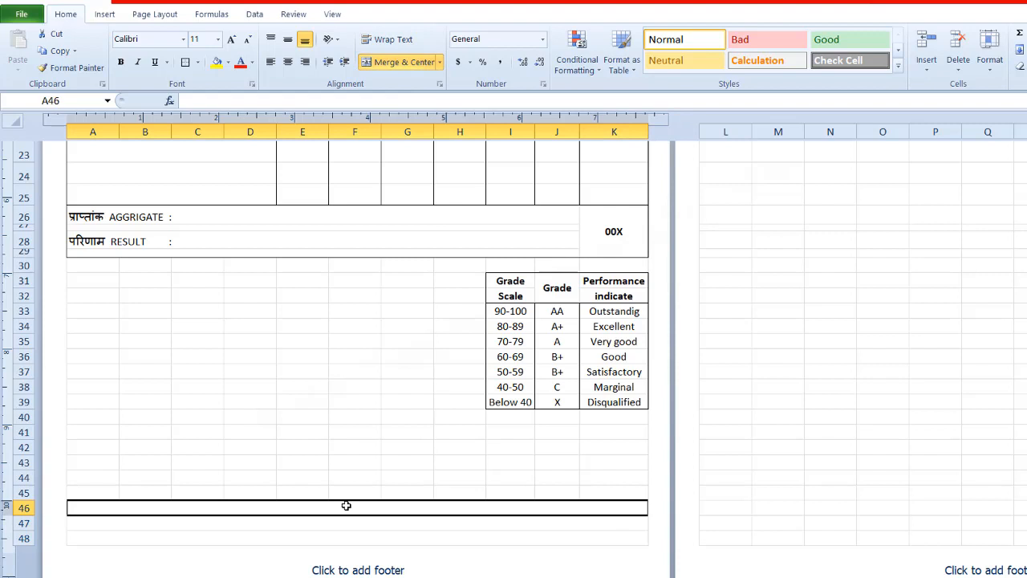
type("Note:")
left_click_drag(346, 505, 245, 533)
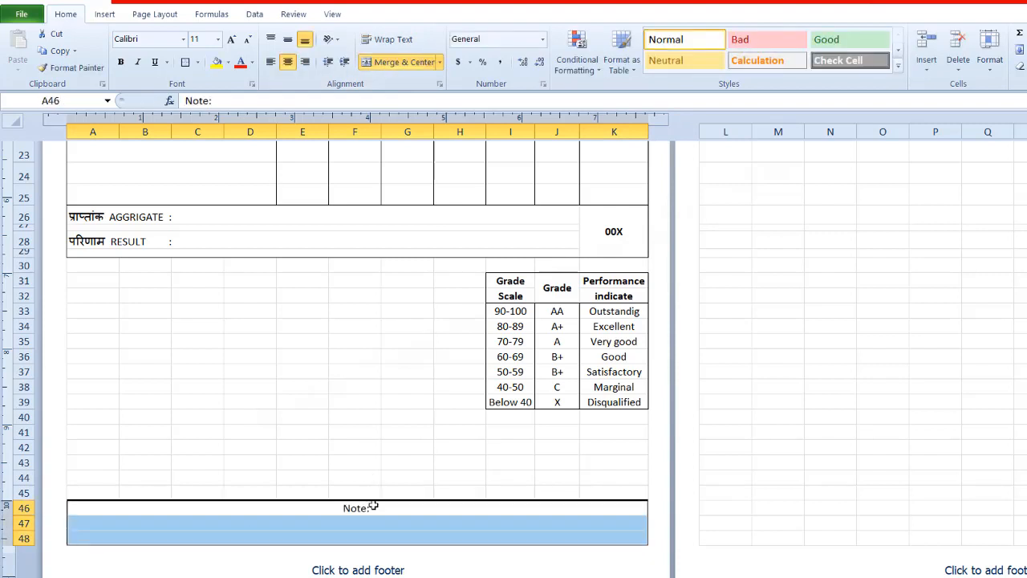
double_click(374, 507)
type("Verification by telephone number/")
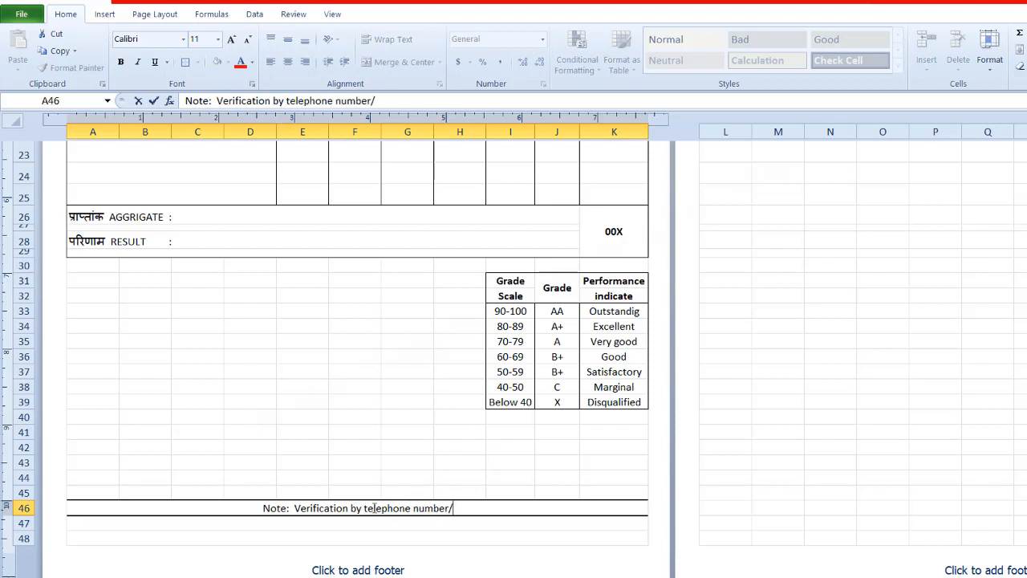
type(" Fax Number/ Email id ")
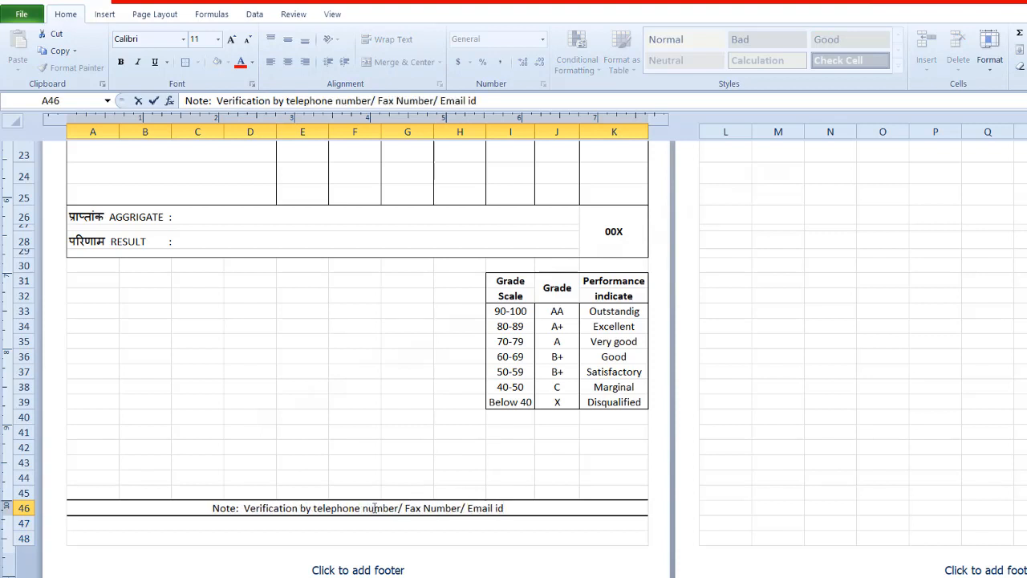
type("will not be entered.")
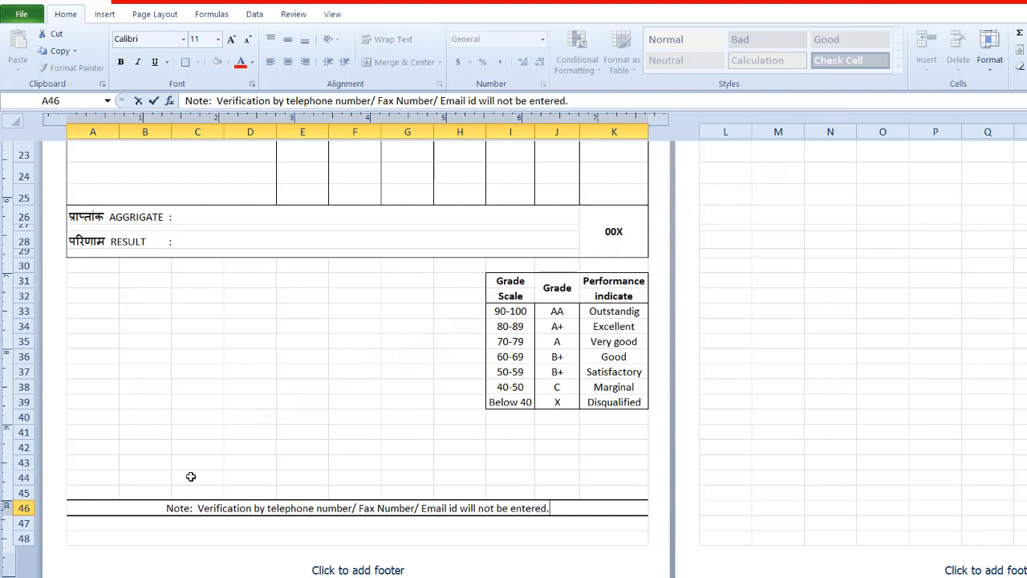
key("Return")
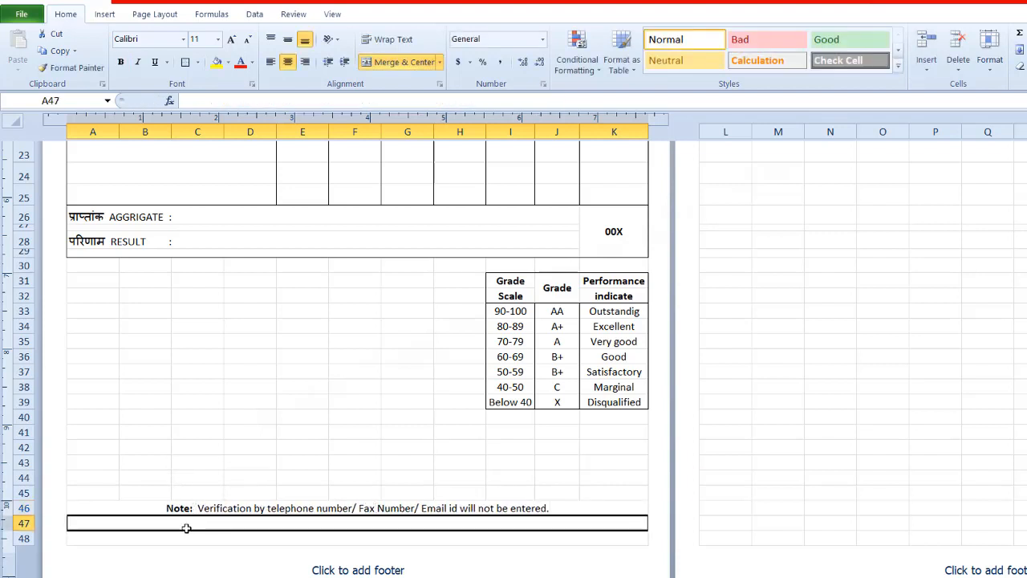
Step: Enter "For any type of verification enquery contact or visit our administrative office only." in A47
type("For any type of verific")
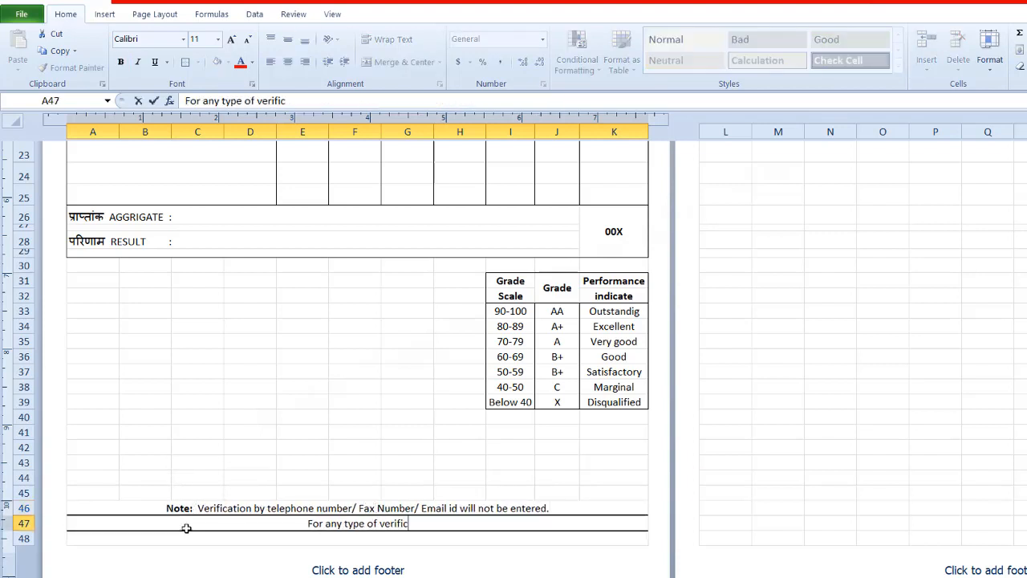
type("ation enquery contact or our administrativ")
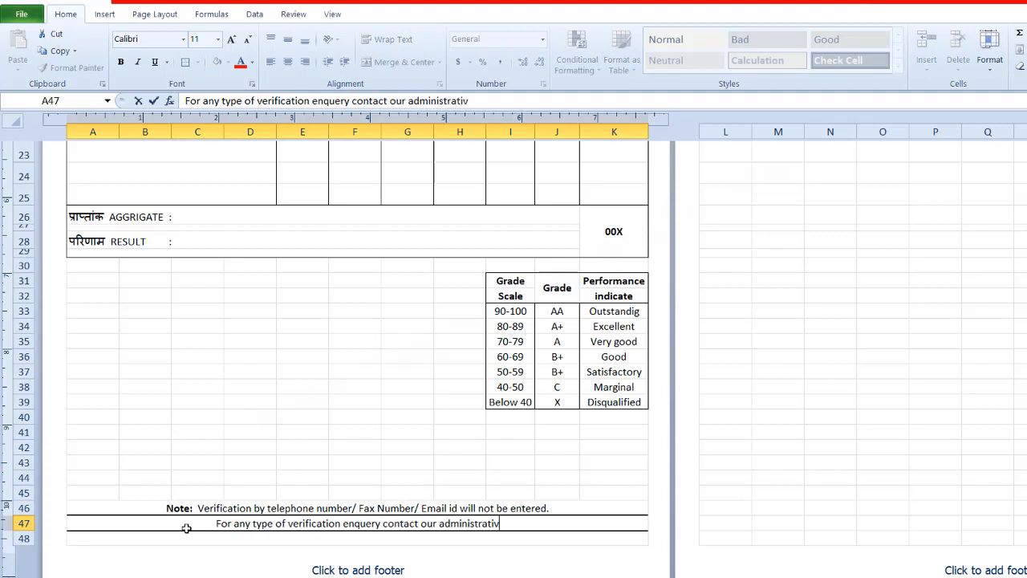
type("e office only.")
left_click(390, 524)
type("or")
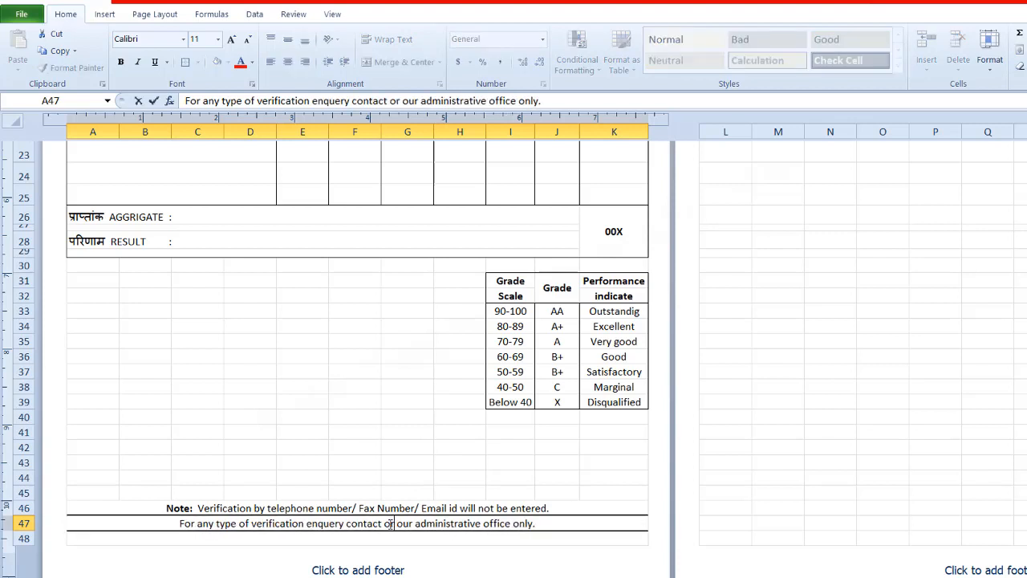
type(" visit")
Step: Copy the corporate office address line from the marksheet header into row 48 below the note
scroll(391, 525, "up", 8)
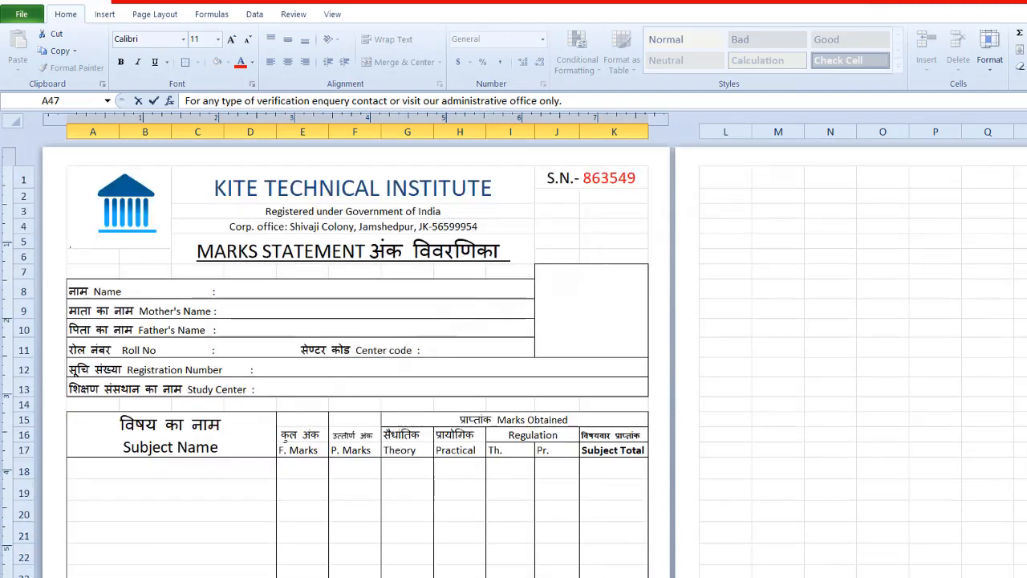
left_click(353, 226)
key("ctrl+c")
scroll(353, 322, "down", 7)
left_click(353, 575)
key("ctrl+v")
left_click(775, 473)
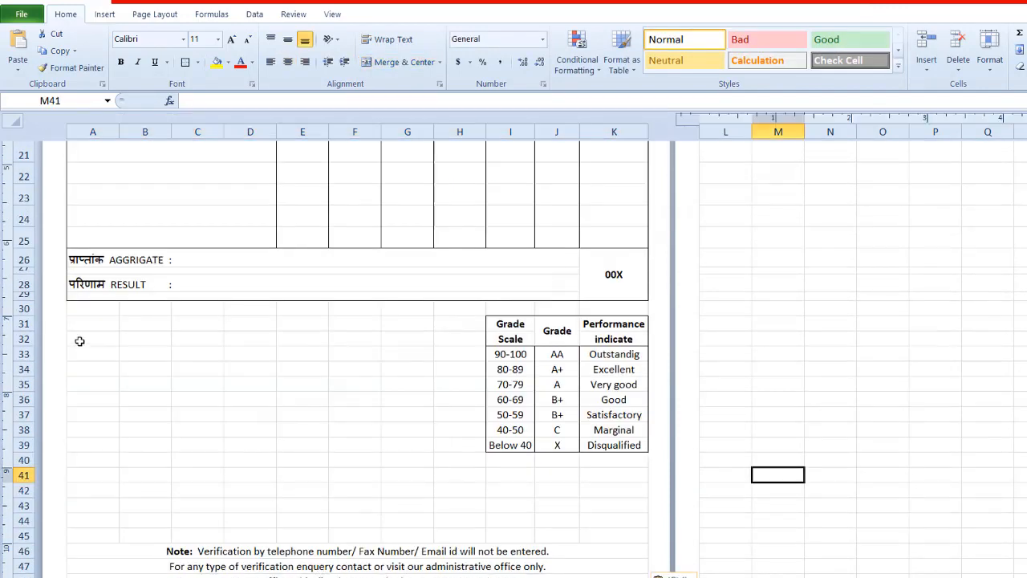
Step: Merge A32:B33 and A35:B36 across, row by row
left_click_drag(79, 341, 149, 354)
left_click(440, 62)
left_click(397, 96)
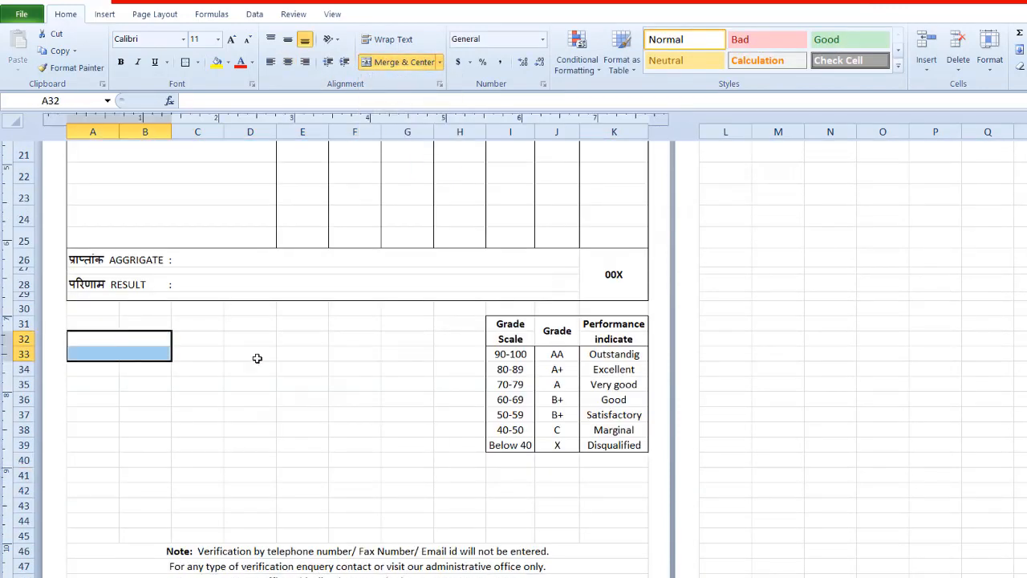
left_click_drag(81, 383, 138, 394)
left_click(440, 61)
left_click(410, 97)
Step: Enter "Date of Issue" in A33 and "Issued Place" in A36
left_click(104, 352)
type("Date of Issue")
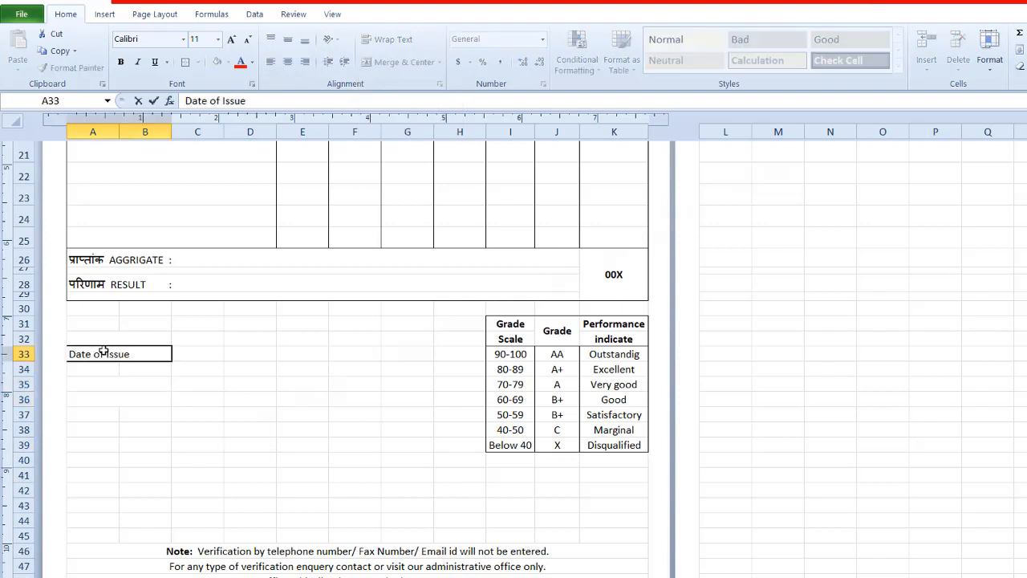
left_click(98, 398)
type("Ol")
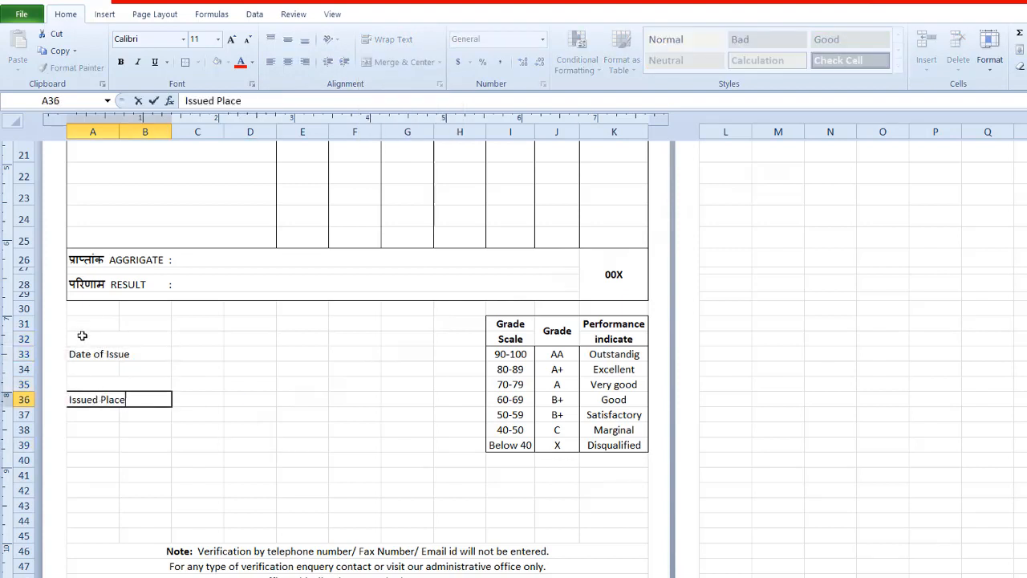
type("sued Place")
Step: Move the "Issued Place" label up to A35 and unmerge A32:B32
left_click(82, 335)
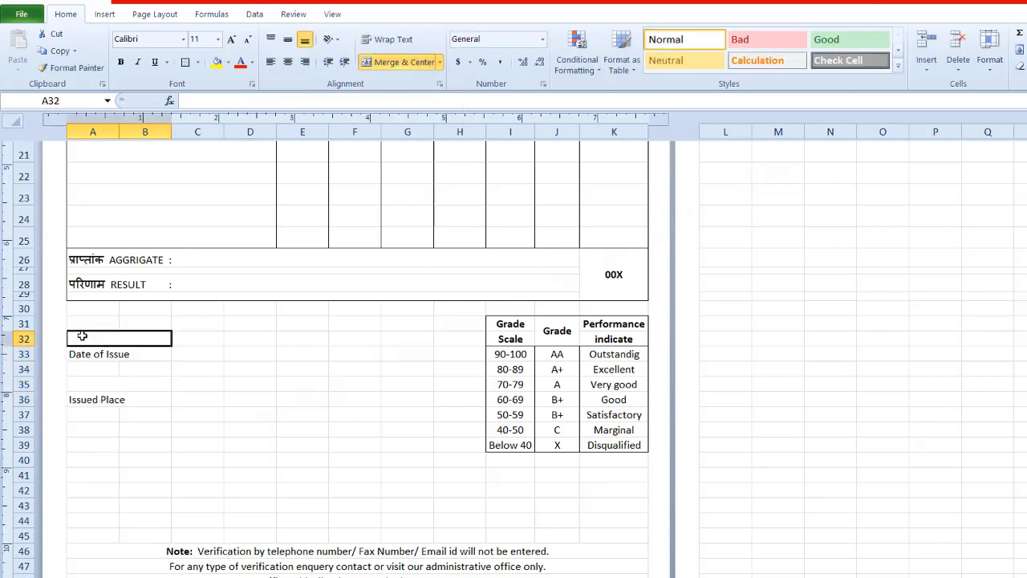
left_click(137, 354)
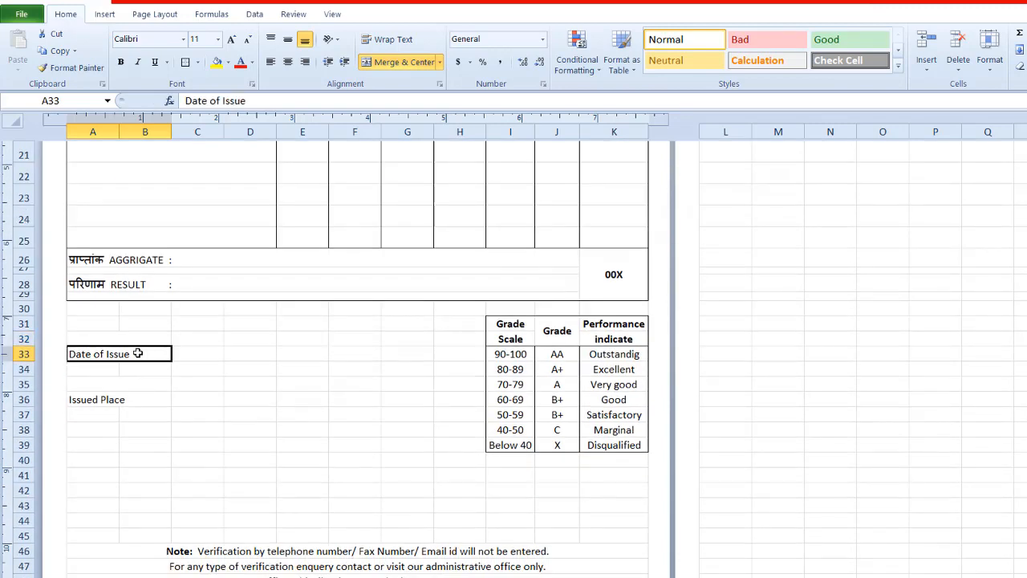
left_click(88, 399)
left_click_drag(88, 392, 90, 380)
left_click(143, 429)
left_click(101, 344)
left_click(401, 63)
Step: Add an aligned colon after the "Date of Issue" and "Issued Place" labels
double_click(135, 354)
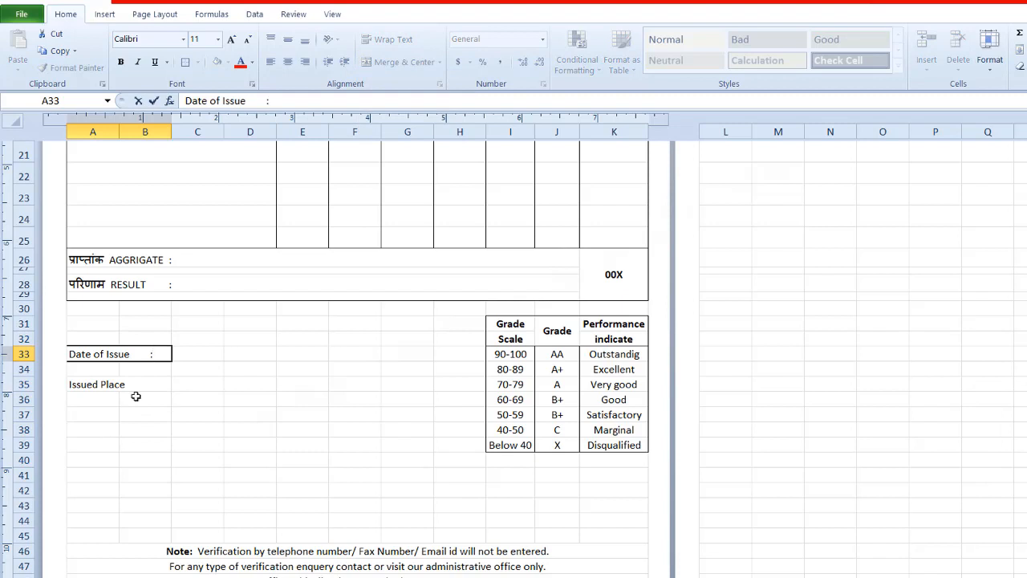
left_click(138, 385)
left_click(209, 455)
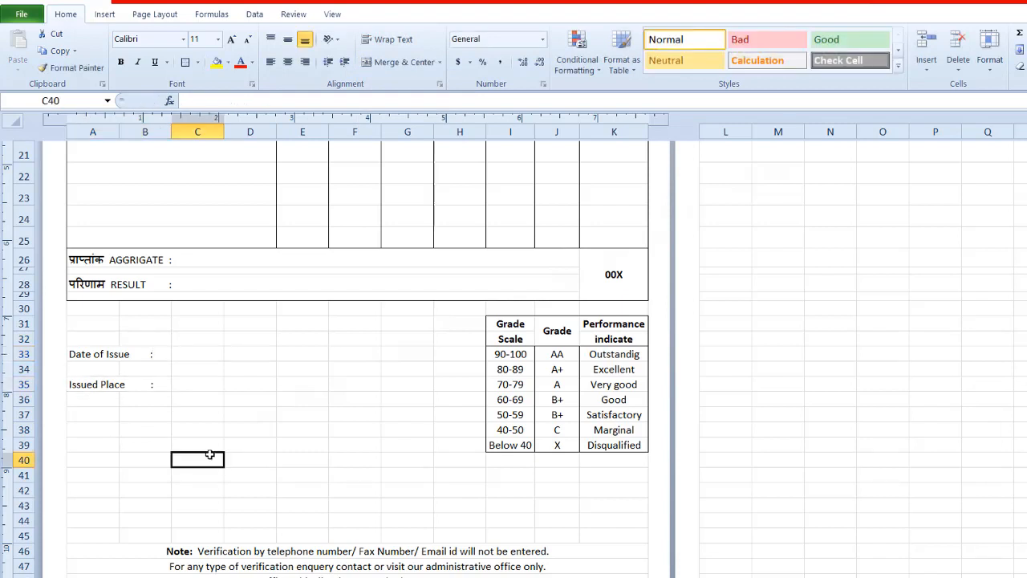
Step: Merge D43:F44 across and enter the Hindi title "परीक्षा नियंत्रक" in D43
left_click_drag(238, 505, 354, 506)
type("pariksha niyantrak")
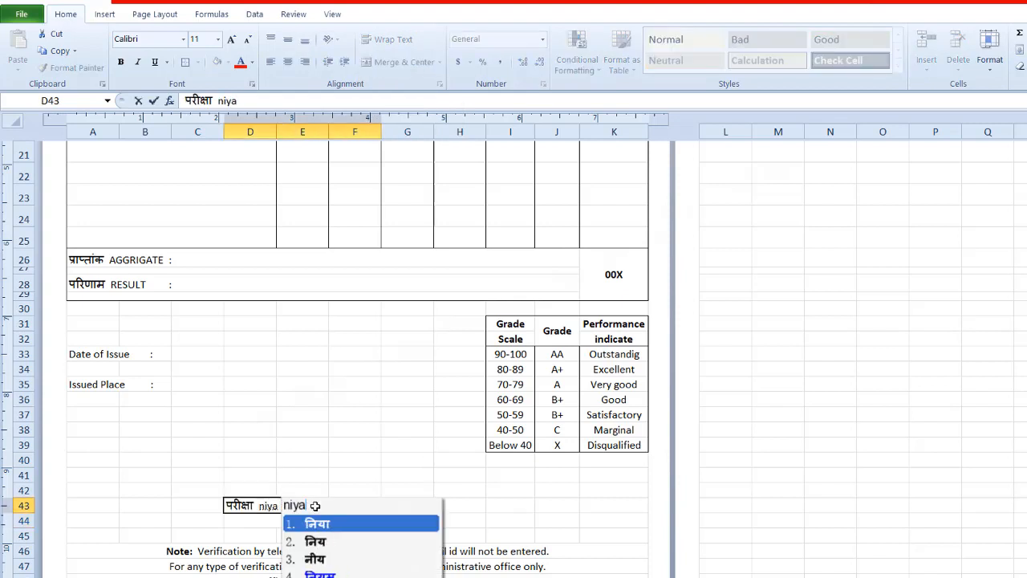
key("Return")
Step: Switch the input language to English, enter "Exam Controller" in D44 and center both signature lines in D43:F44
key("super+space")
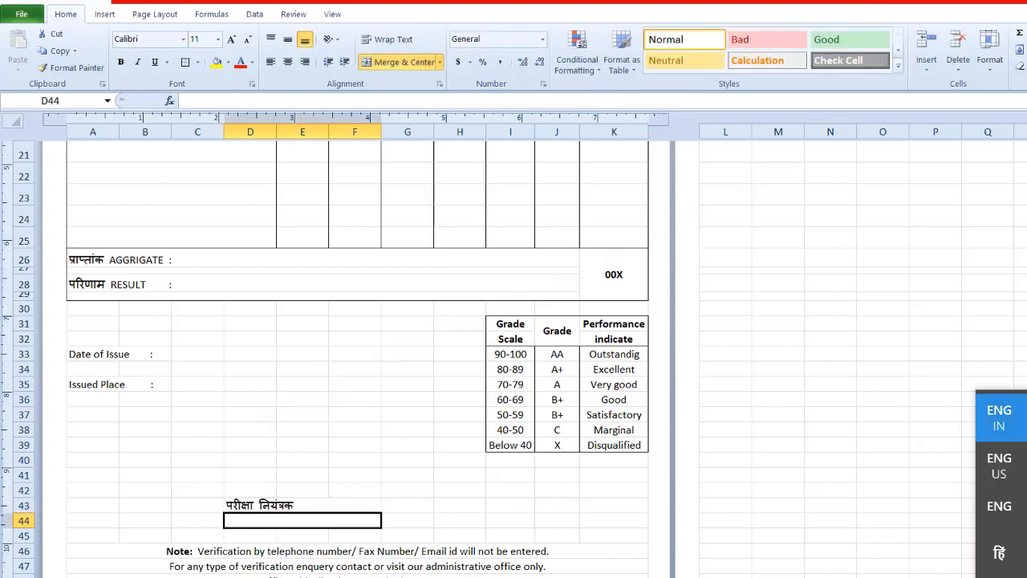
type("Exam Controller")
key("BackSpace")
type("er")
left_click_drag(256, 505, 327, 517)
left_click(288, 62)
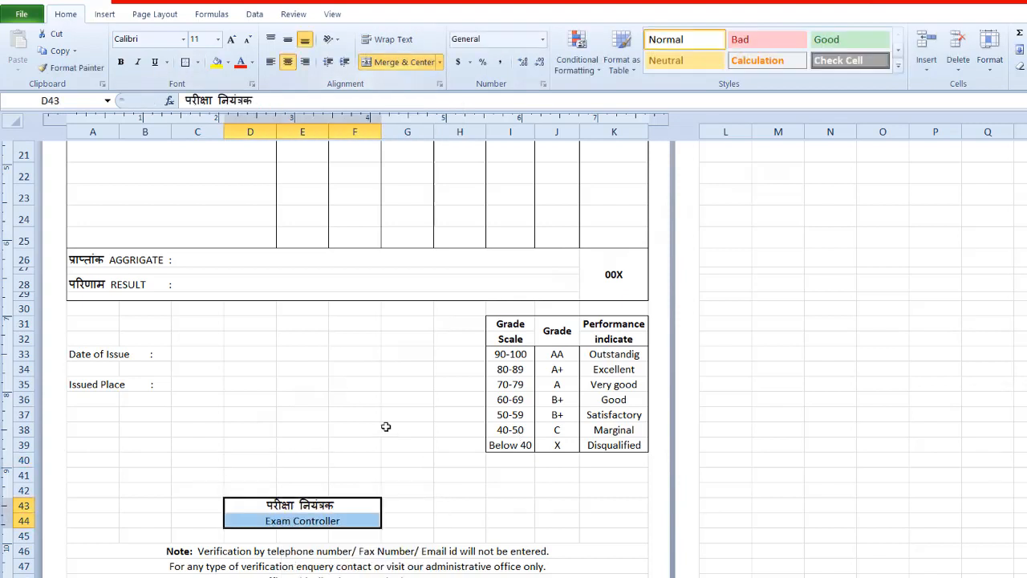
Step: Merge the blank block D41:F42 above the exam controller titles into one cell
left_click(408, 490)
left_click_drag(241, 473, 353, 488)
left_click(440, 62)
left_click(405, 117)
left_click(520, 538)
Step: Add a border around the footer note block that starts at A46
left_click_drag(514, 552, 505, 573)
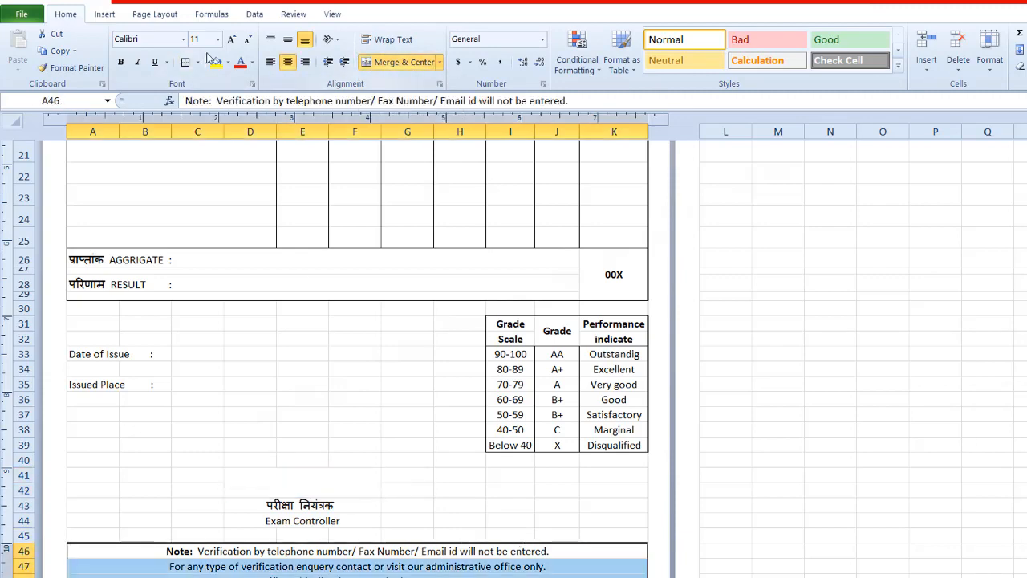
left_click(185, 62)
left_click(302, 415)
Step: Merge and center C33:D33 beside "Date of Issue" and C35:D35 beside "Issued Place"
left_click_drag(195, 356, 250, 354)
left_click(440, 61)
left_click(417, 82)
left_click_drag(198, 384, 250, 384)
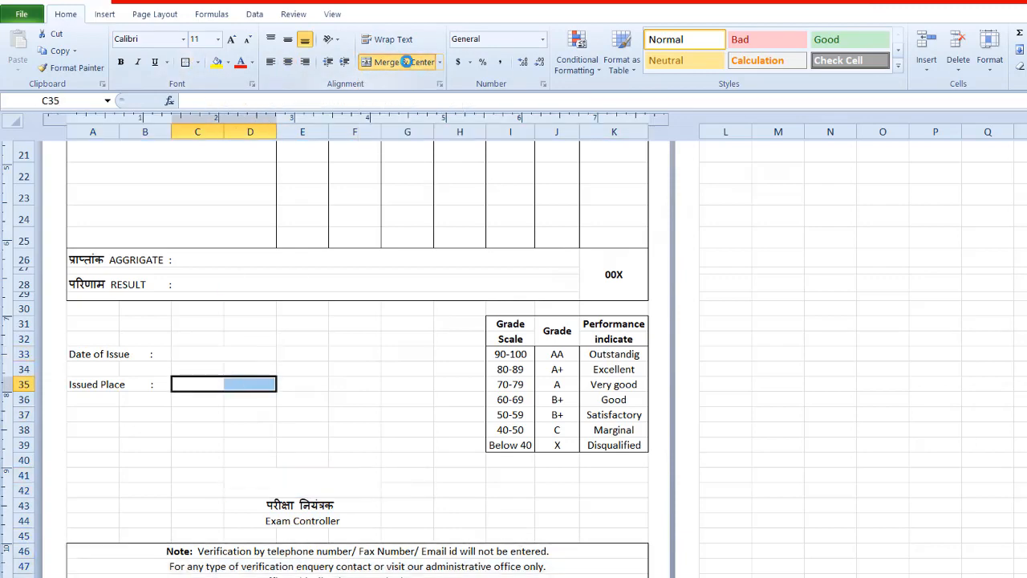
left_click(408, 62)
left_click(354, 415)
Step: Enter the subjects "1. Fundamental of Computer" in A18 and "2. Ms Dos / Command Promt Concept" in A19
scroll(354, 415, "up", 5)
left_click(137, 366)
type("1. Fundam")
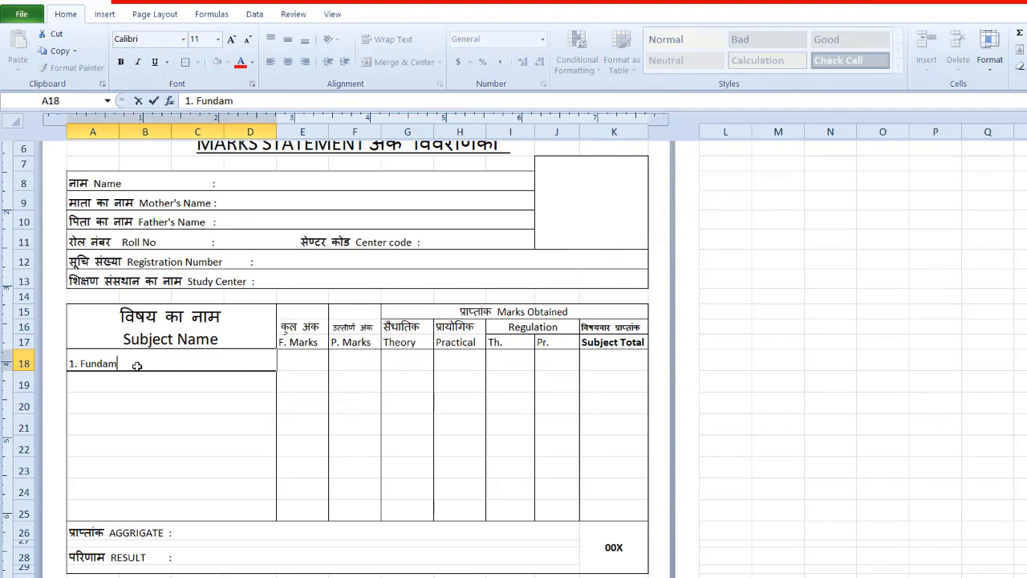
left_click(149, 364)
key("BackSpace")
type("o")
left_click(142, 382)
type("2. Ms Dos / Command Promt")
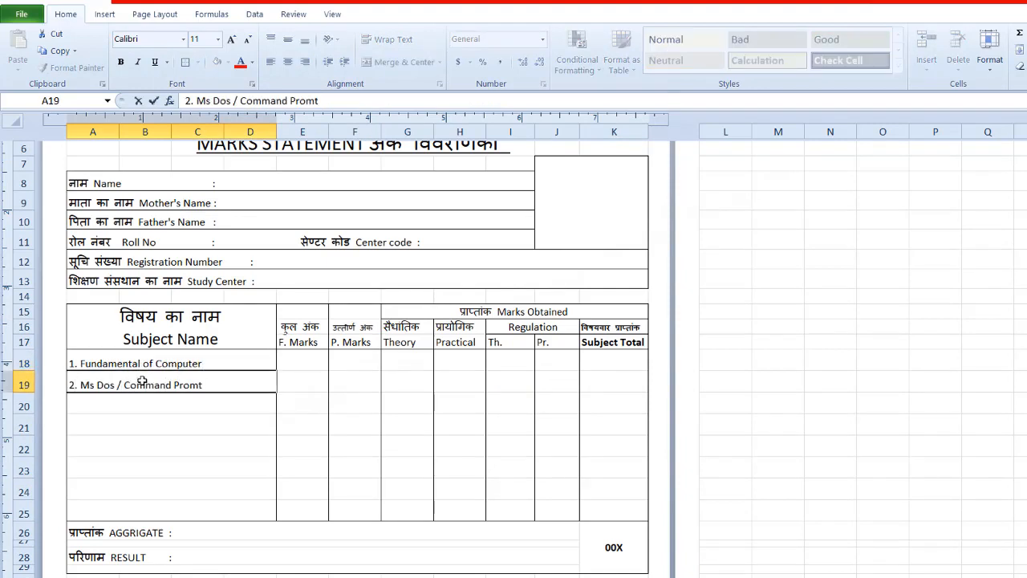
type(" Concept")
key("Return")
Step: Enter "3. Microsoft Word", "4. Microsoft Excel & PowerPoint" and "5. Pagemaker , Photoshop & CorelDraw" in A20, A21 and A22
type("3. Microsoft Word")
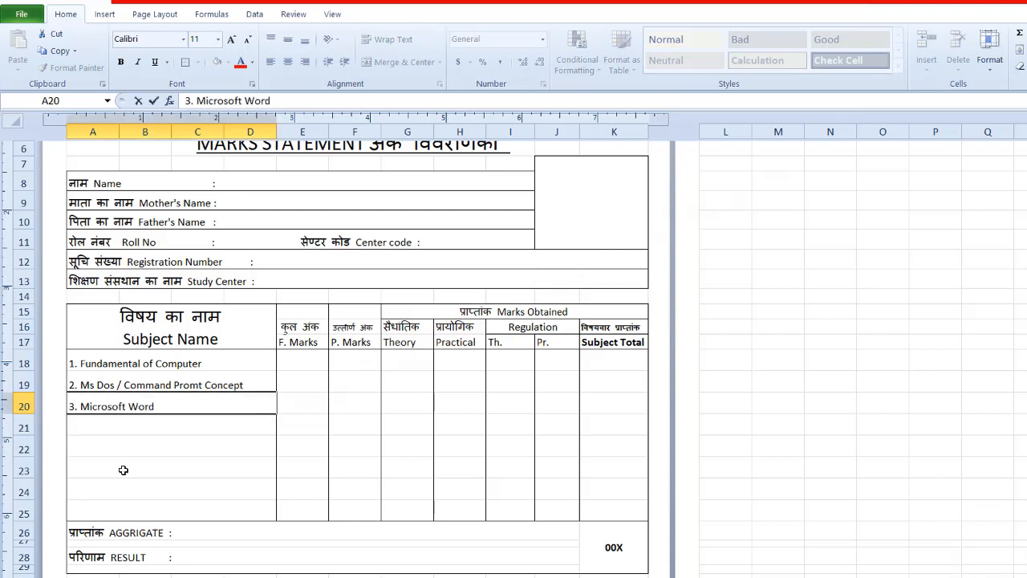
left_click(101, 431)
type("4. Microsoft Excel")
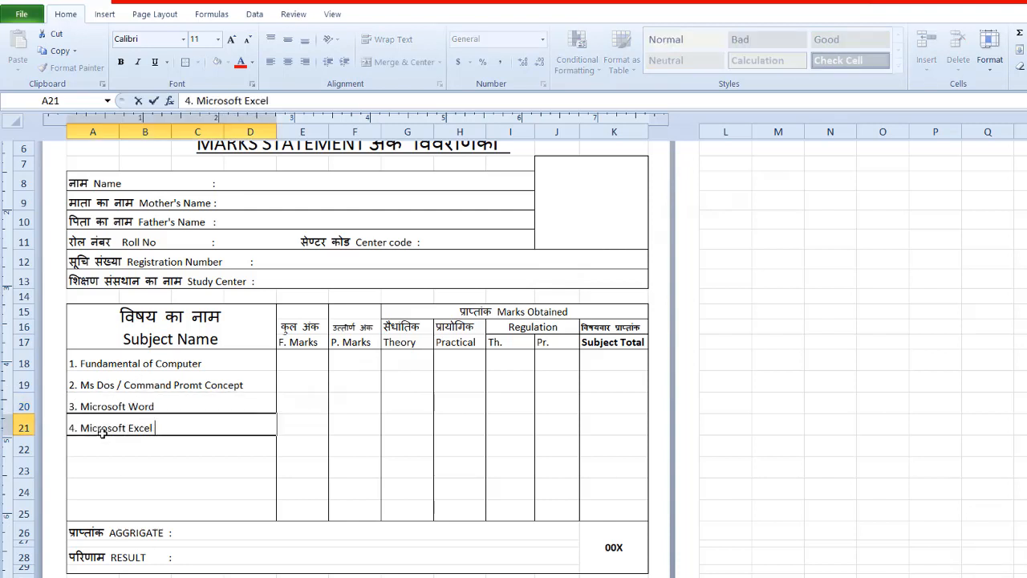
type(" & PowerPoint")
left_click(75, 448)
type("5. Pagemaker , Photoshop & CorelDraw")
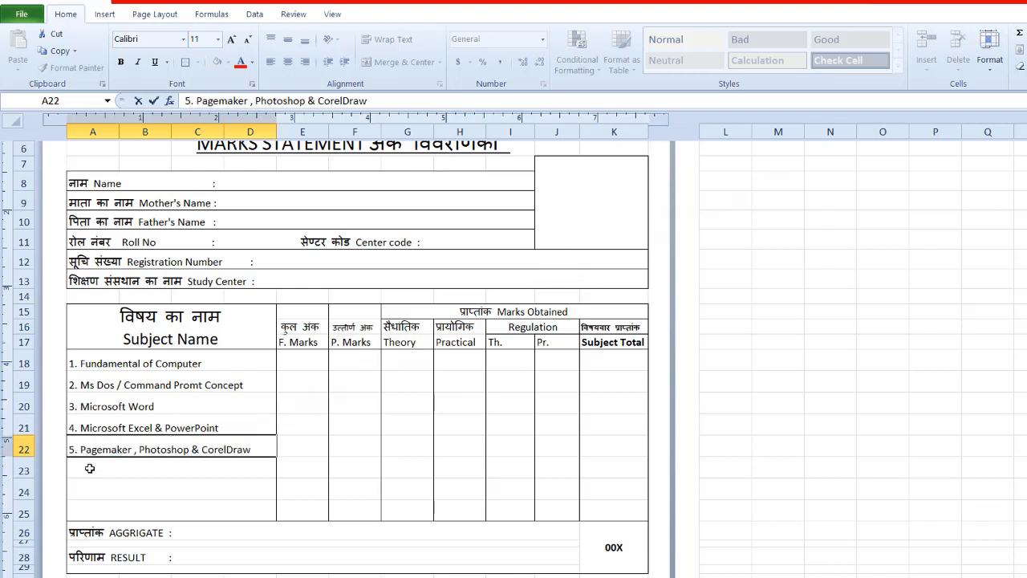
Step: Enter "6. Financial Accounting", "7. Tally Prime with GST" and "8. Assignment & Projects" in A23, A24 and A25
left_click(90, 469)
type("6. Financial Accounting")
left_click(79, 490)
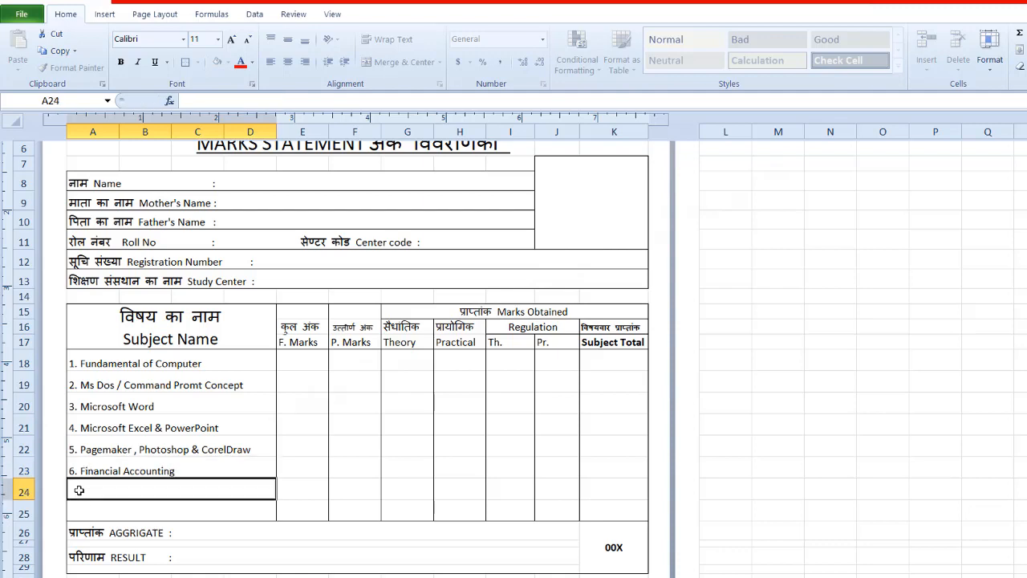
type("7. Tally Prime with GST")
left_click(80, 504)
type("8.")
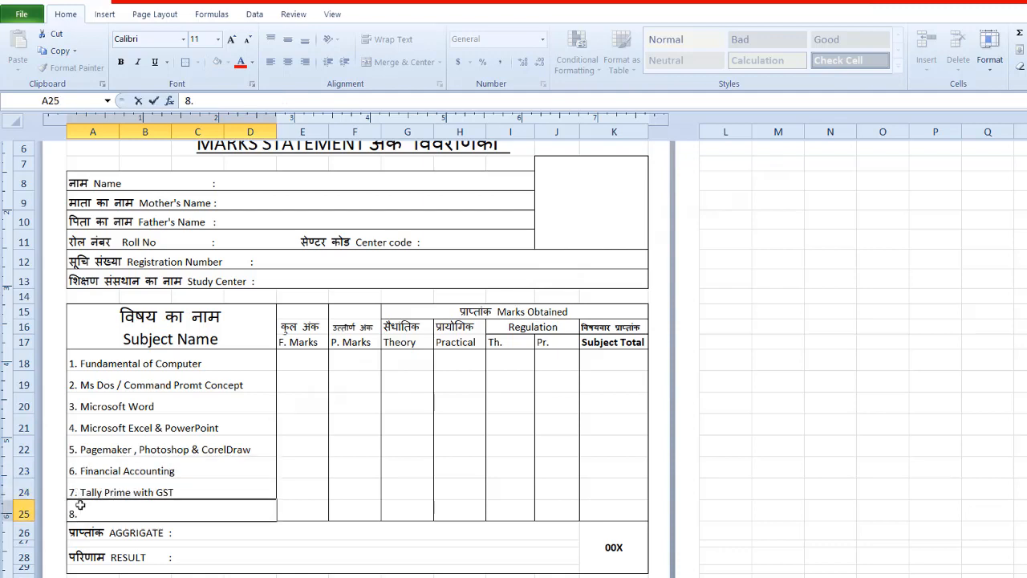
type(" Assignment & Projects")
Step: Enter ". Result Must be show on the website" in A37 and ".Always use site link in address bar" in A38
scroll(133, 434, "down", 5)
left_click(132, 434)
type(".")
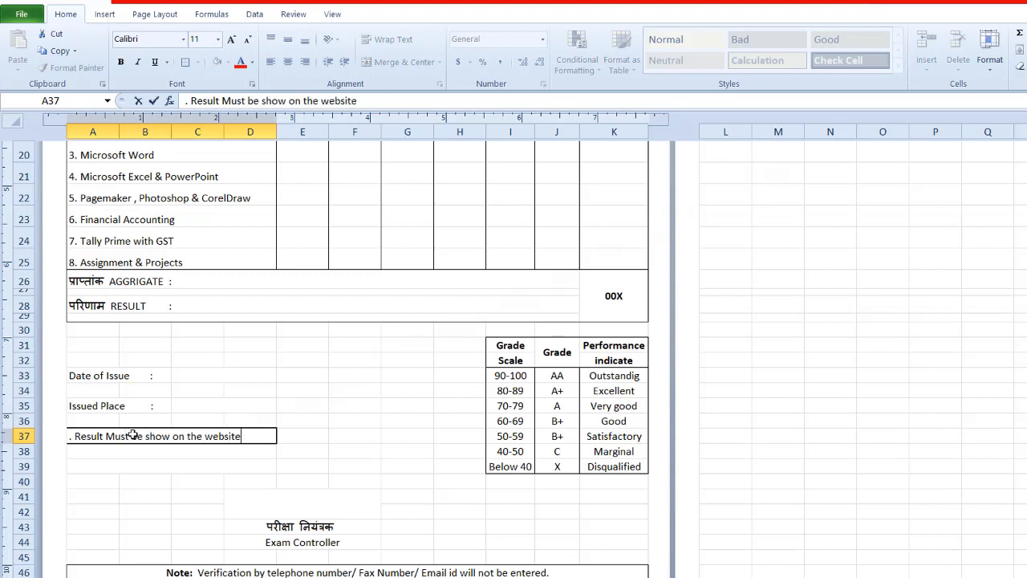
key("Return")
type(".Always use site link in address")
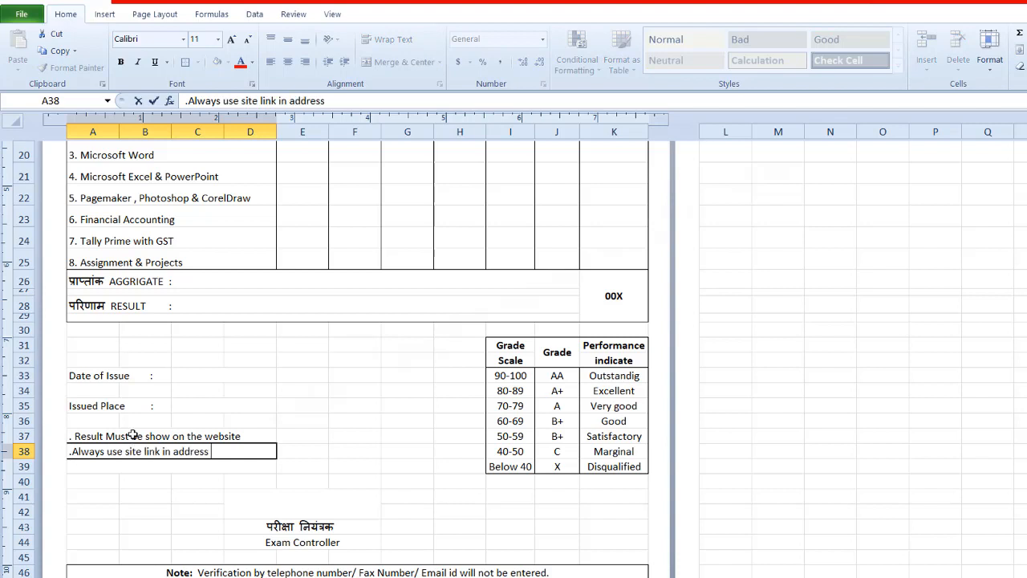
type(" bar")
key("Return")
Step: Italicize the two website note lines and move them down one row to A38:A39
left_click_drag(132, 435, 92, 452)
left_click(138, 62)
left_click(338, 438)
key("ctrl+x")
left_click(87, 453)
key("ctrl+v")
left_click(582, 357)
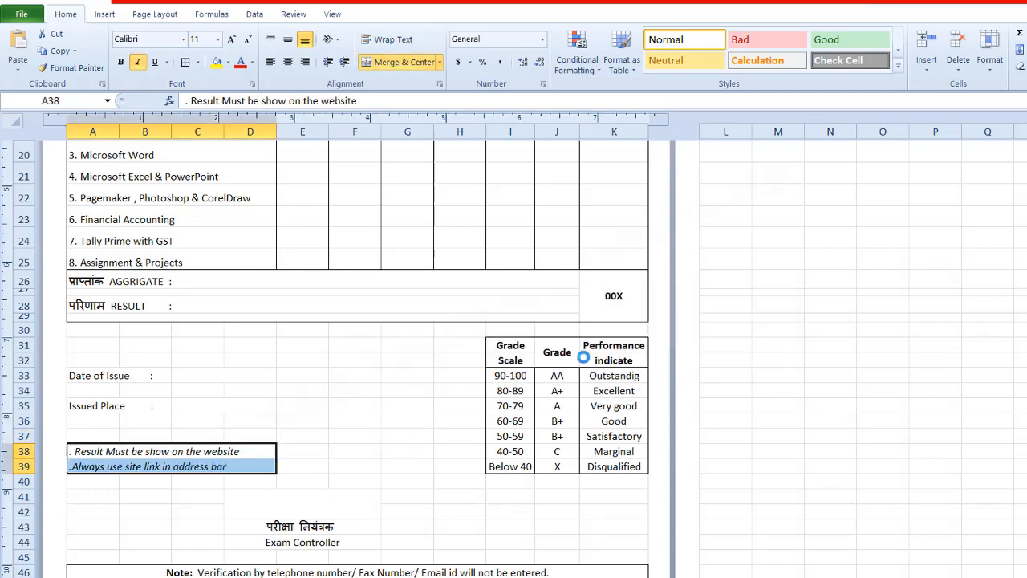
Step: Enter the italic heading "Note:" in A37 above the two website note lines
left_click(90, 435)
type("Note:")
left_click(141, 534)
left_click(86, 432)
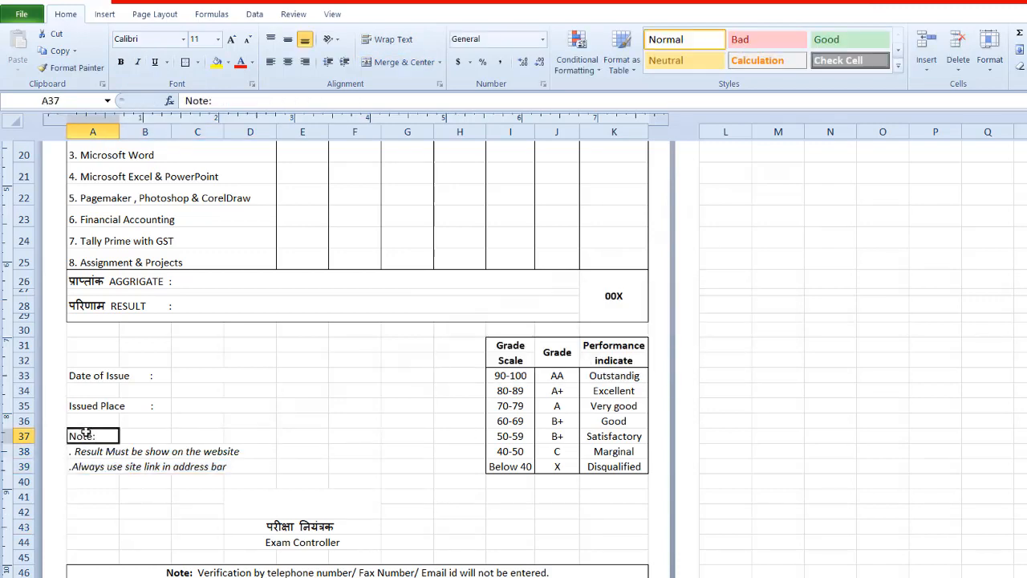
left_click(137, 62)
left_click(165, 453)
Step: Merge the blank block E33:F37 beside the issue details into one cell
left_click(372, 453)
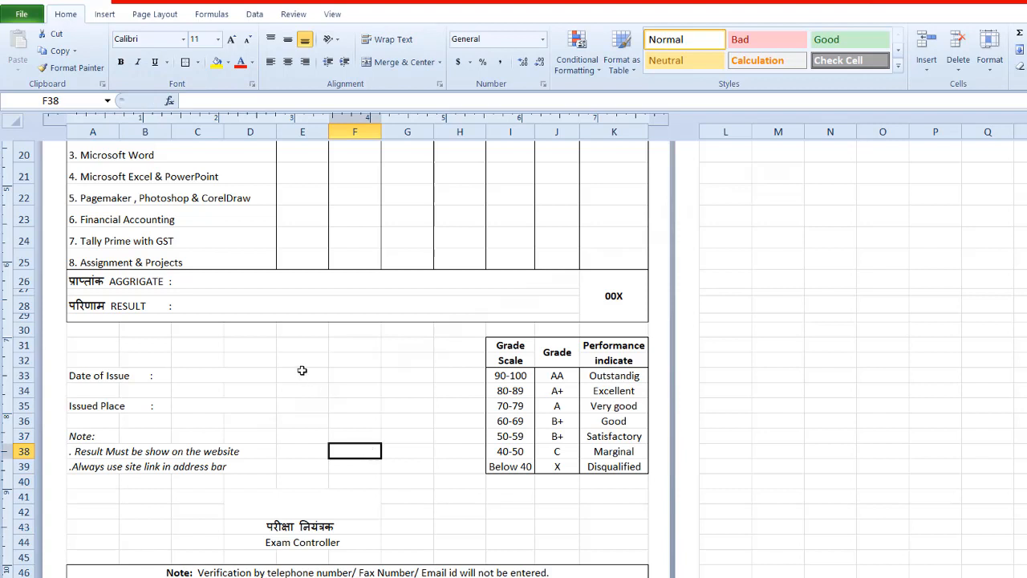
left_click_drag(301, 370, 333, 431)
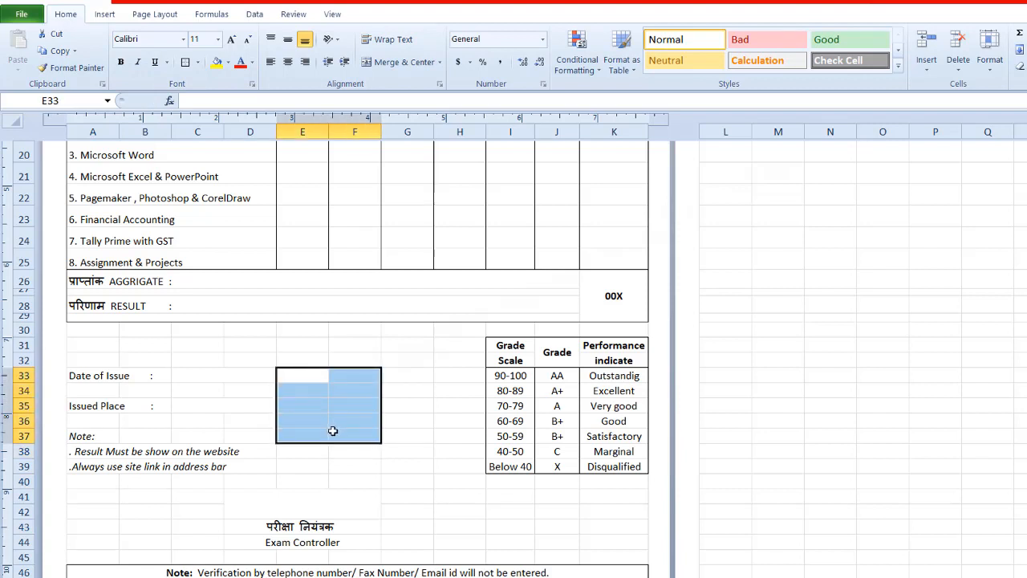
left_click(816, 420)
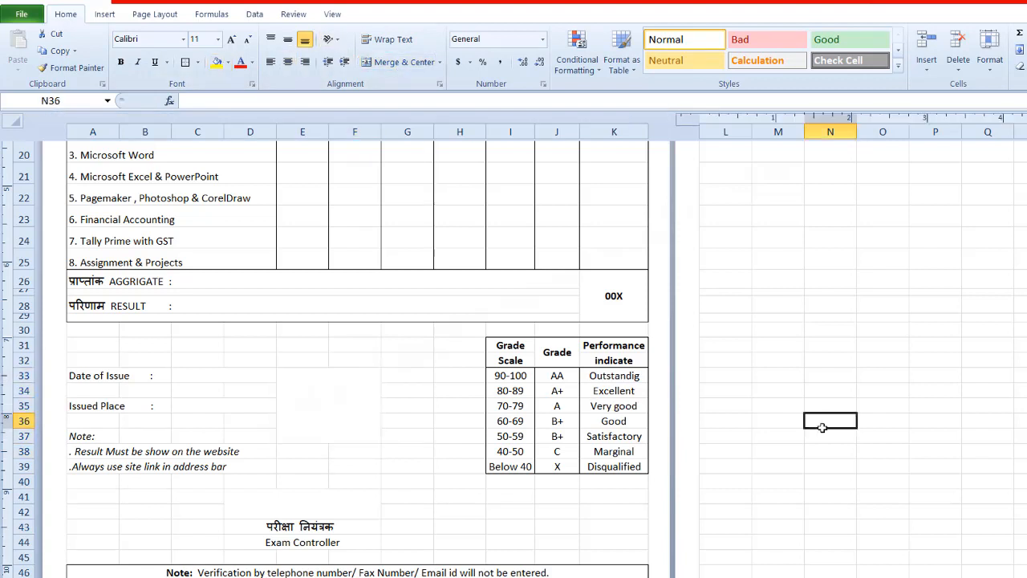
Step: Examine the marksheet's layout in the print preview
scroll(816, 420, "up", 6)
key("ctrl+p")
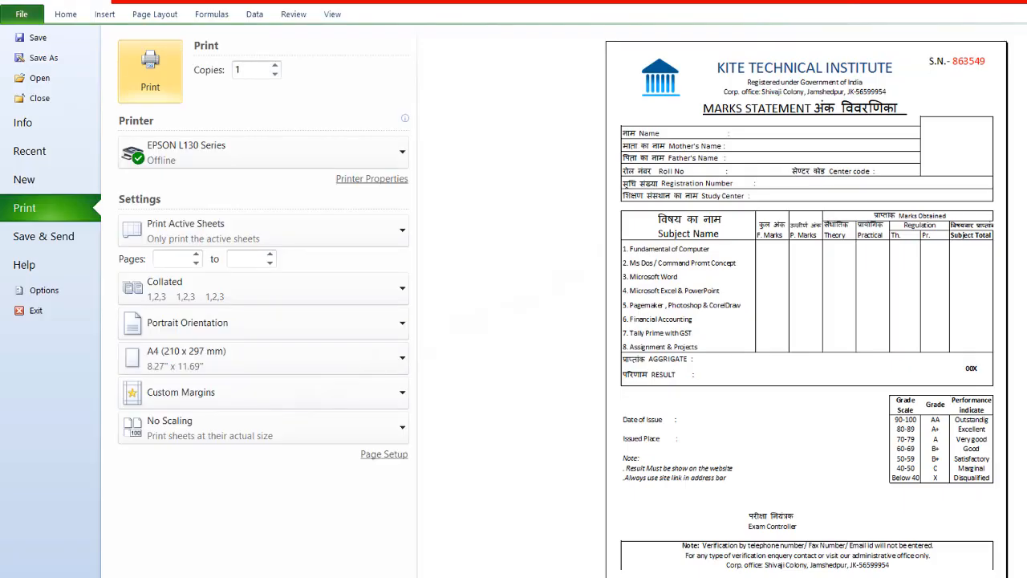
Step: Switch to Notepad, add the line "We fill proper information", and return to the marksheet in Excel
key("alt+Tab")
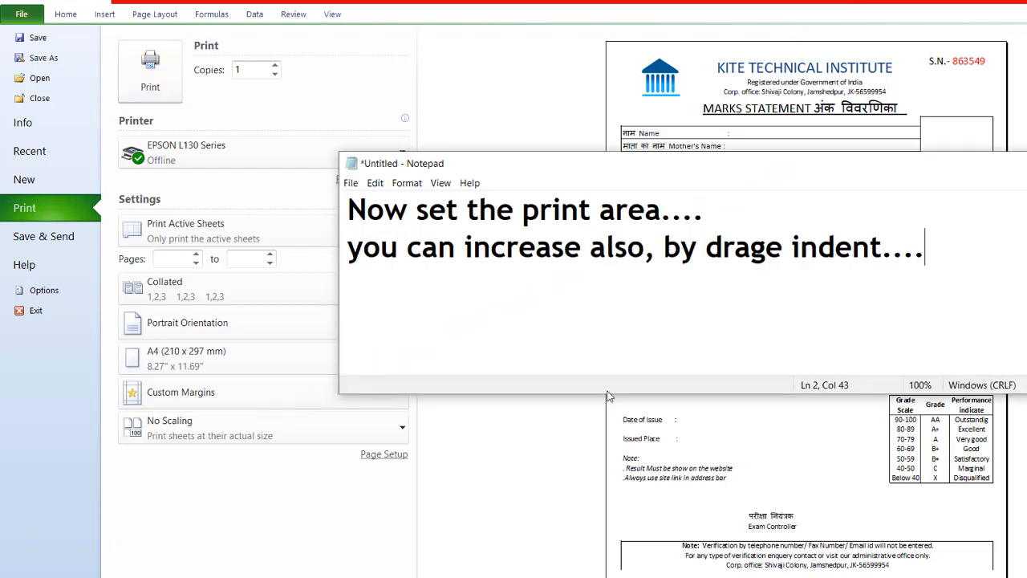
type("proper information")
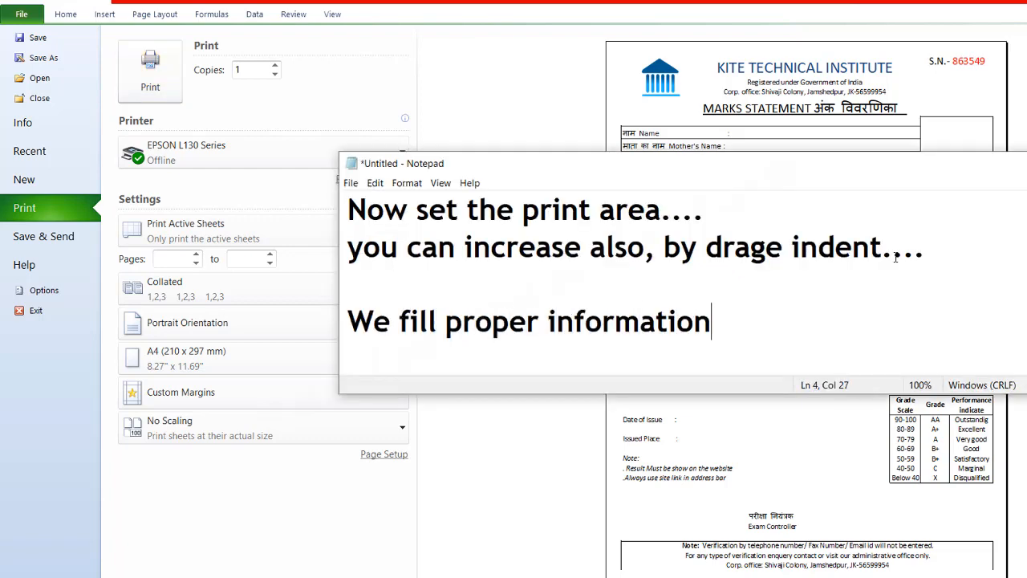
key("alt+Tab")
key("Escape")
Step: Enter the student's full name after the Name label in A8 and format it as slightly larger italic text
double_click(229, 291)
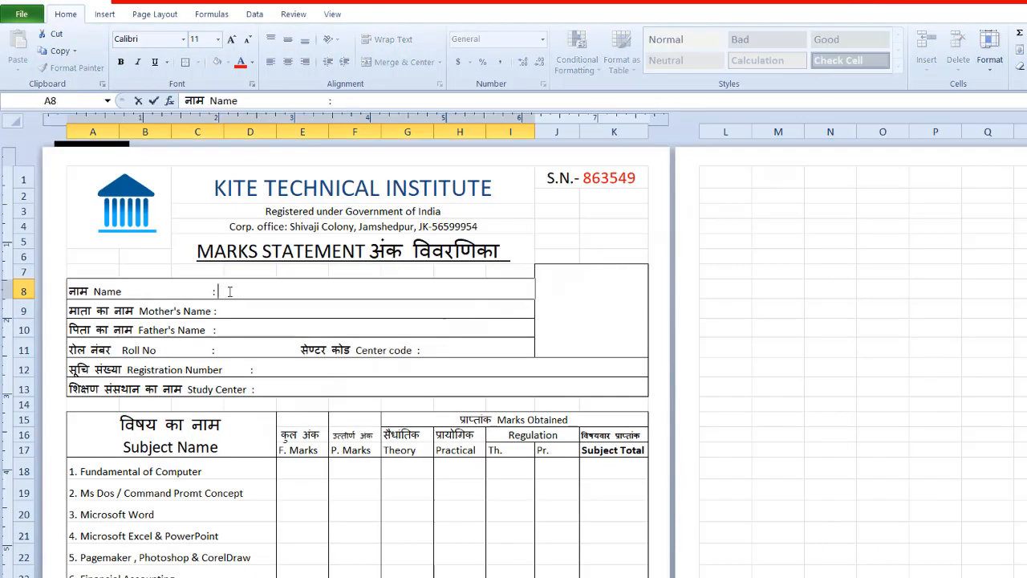
left_click(229, 311)
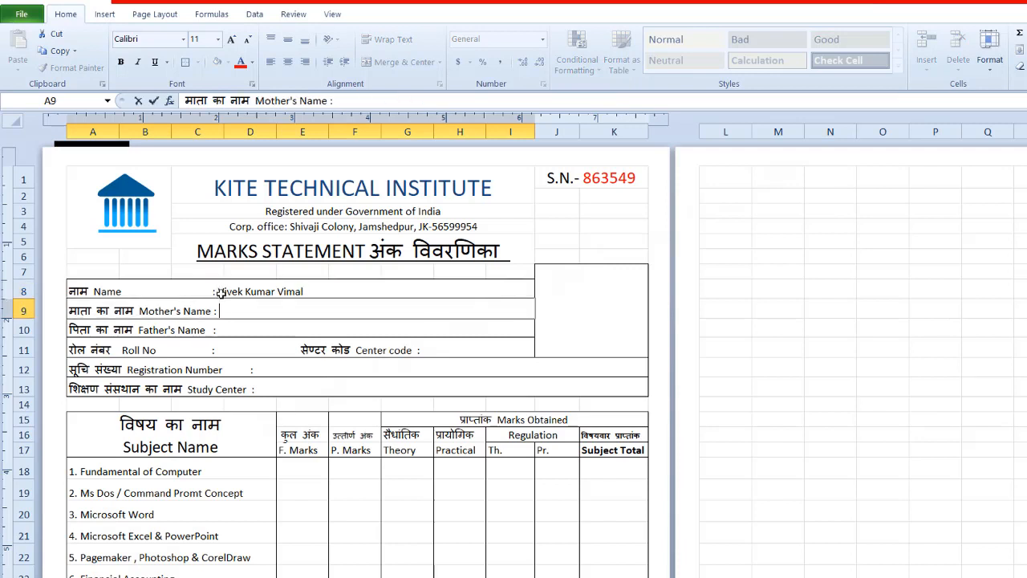
double_click(221, 293)
left_click_drag(218, 293, 305, 293)
left_click(231, 40)
left_click(232, 39)
left_click(247, 40)
left_click(137, 61)
Step: Fill in the mother's full name in A9 and the father's full name in A10
double_click(222, 311)
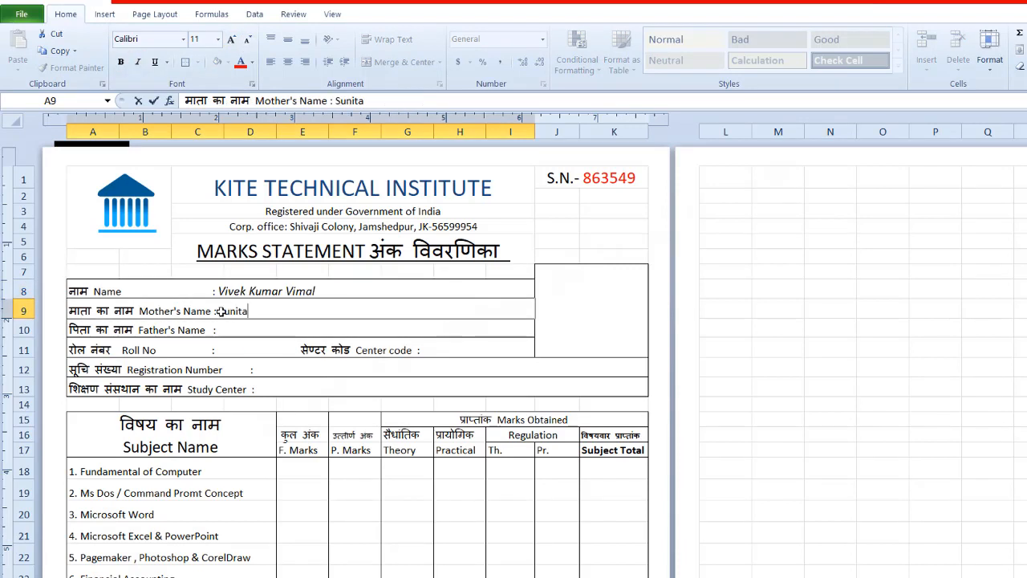
type("Kumari")
left_click(224, 330)
double_click(225, 330)
Step: Fill in the roll number, center code 1602, registration number and study center "Jamshedpur Area" in rows 11 to 13
left_click(226, 349)
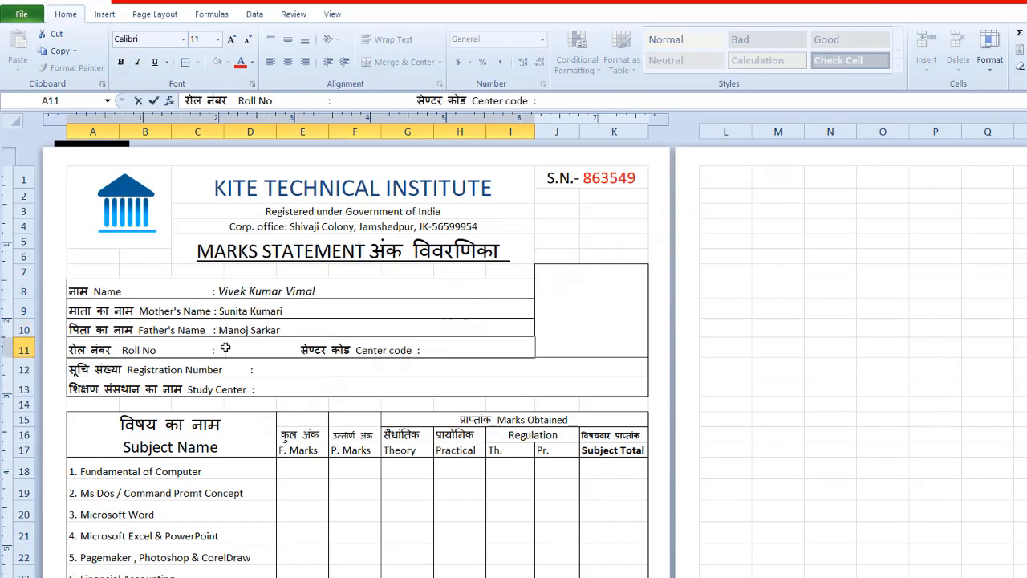
double_click(226, 349)
type("1602")
left_click(259, 369)
double_click(259, 369)
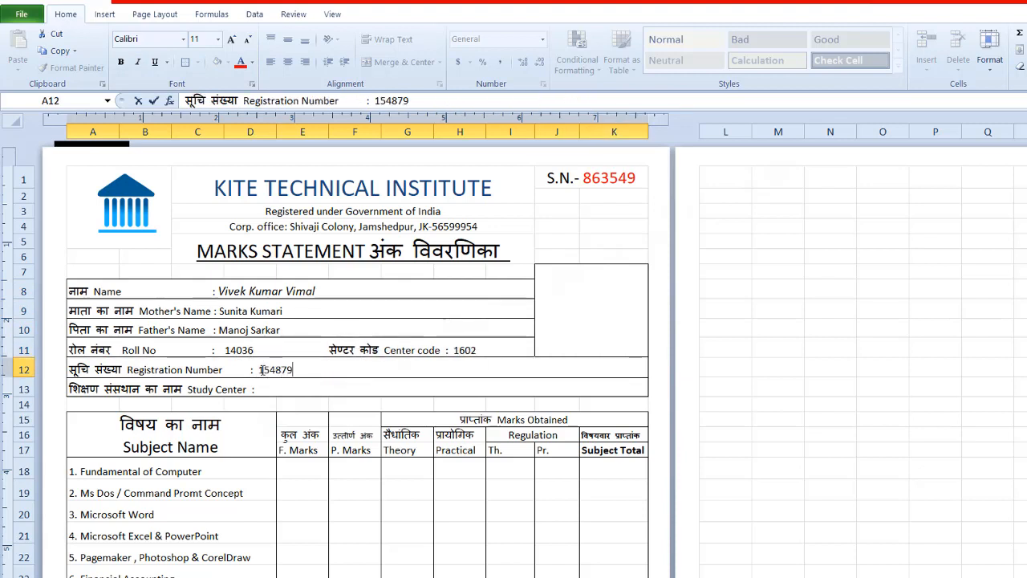
left_click(263, 389)
double_click(263, 389)
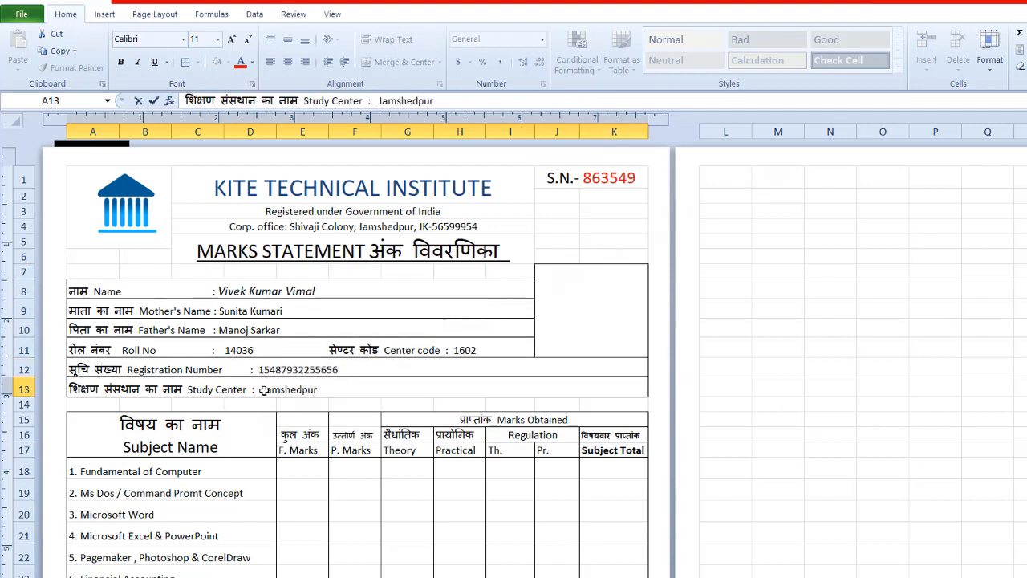
Step: Italicize the mother's name in A9 and enlarge it slightly to match the student's name
double_click(220, 311)
left_click_drag(219, 311, 284, 310)
left_click(138, 62)
left_click(231, 39)
left_click(223, 330)
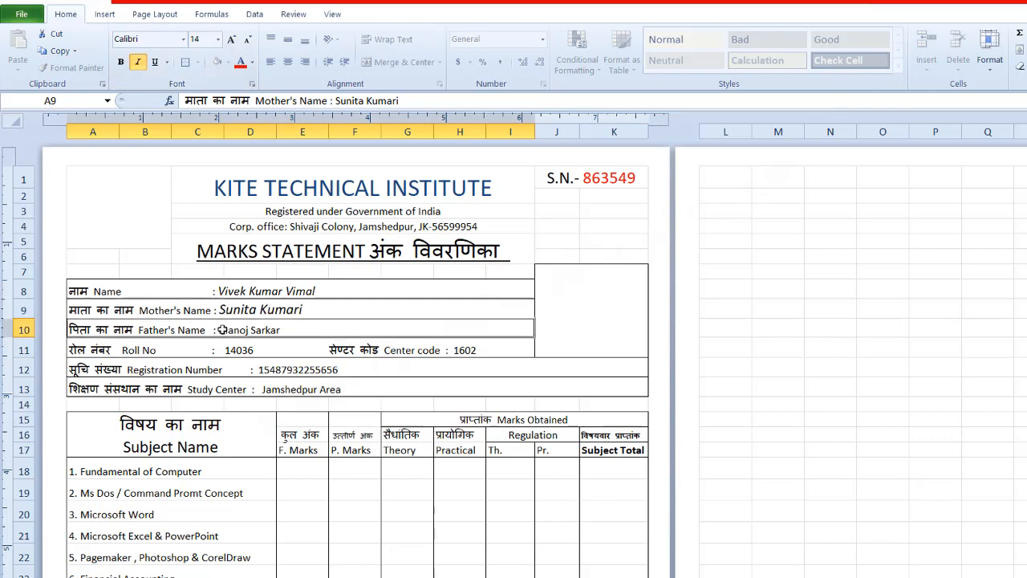
left_click(264, 310)
left_click(233, 291)
double_click(232, 310)
left_click_drag(220, 310, 303, 311)
left_click(248, 40)
Step: Italicize and slightly enlarge the father's name in A10, and italicize the study center "Jamshedpur Area" in A13
double_click(220, 330)
left_click_drag(219, 329, 281, 330)
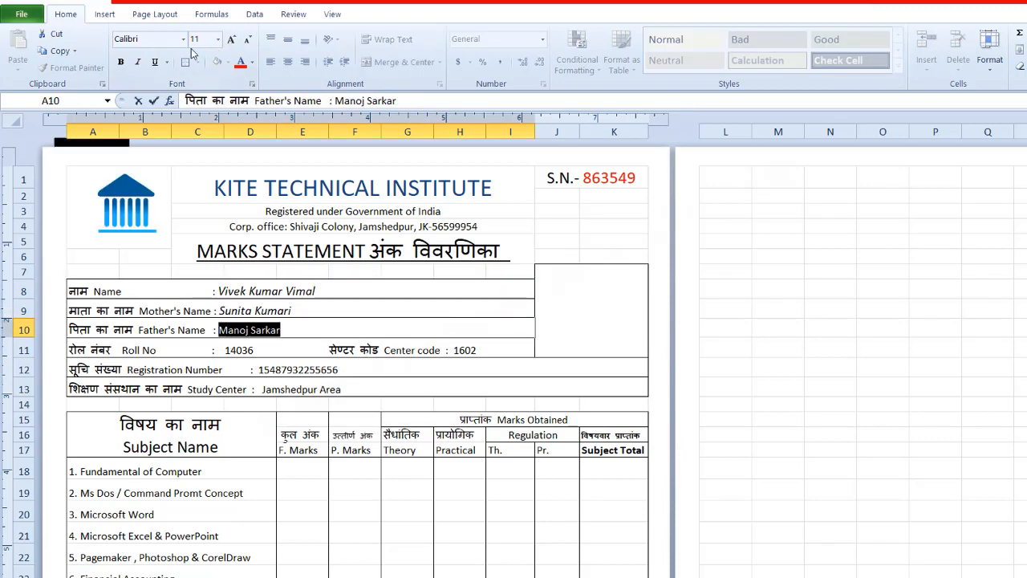
left_click(138, 62)
left_click(231, 40)
double_click(262, 388)
left_click_drag(261, 389, 335, 388)
left_click(138, 61)
Step: Color the roll number, registration number and center code values blue
left_click(252, 62)
left_click_drag(225, 350, 338, 369)
left_click(328, 190)
double_click(258, 369)
left_click(241, 63)
double_click(456, 349)
left_click_drag(453, 350, 477, 350)
left_click(241, 63)
left_click(778, 369)
Step: Color the study center and the student's, mother's and father's names blue
double_click(261, 389)
left_click_drag(261, 389, 342, 389)
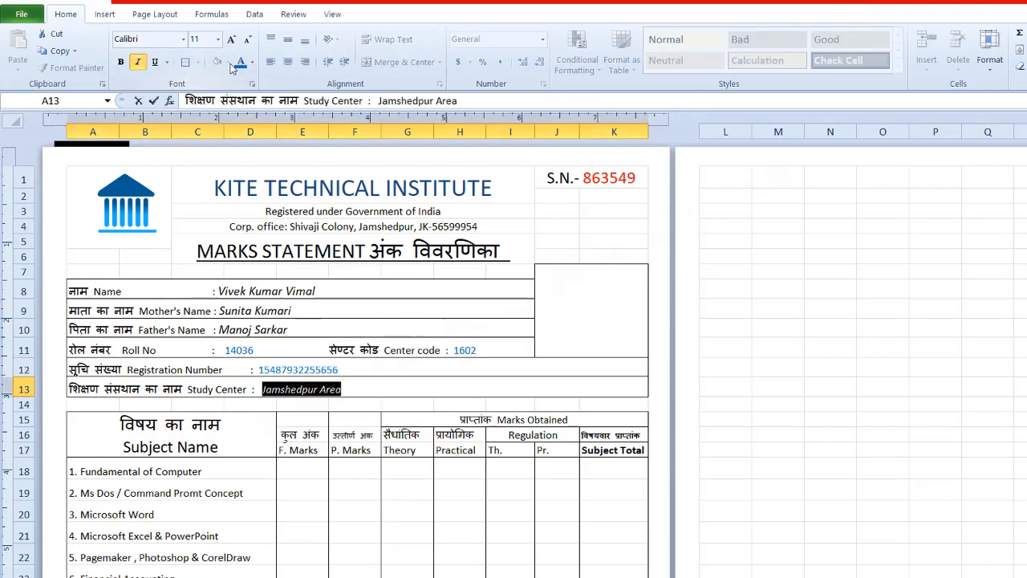
left_click(241, 62)
double_click(219, 291)
left_click_drag(218, 291, 315, 292)
double_click(220, 330)
left_click_drag(220, 330, 289, 330)
left_click(241, 62)
left_click(417, 389)
Step: Insert the student's portrait photo from a picture file at the photo box J7
left_click(591, 312)
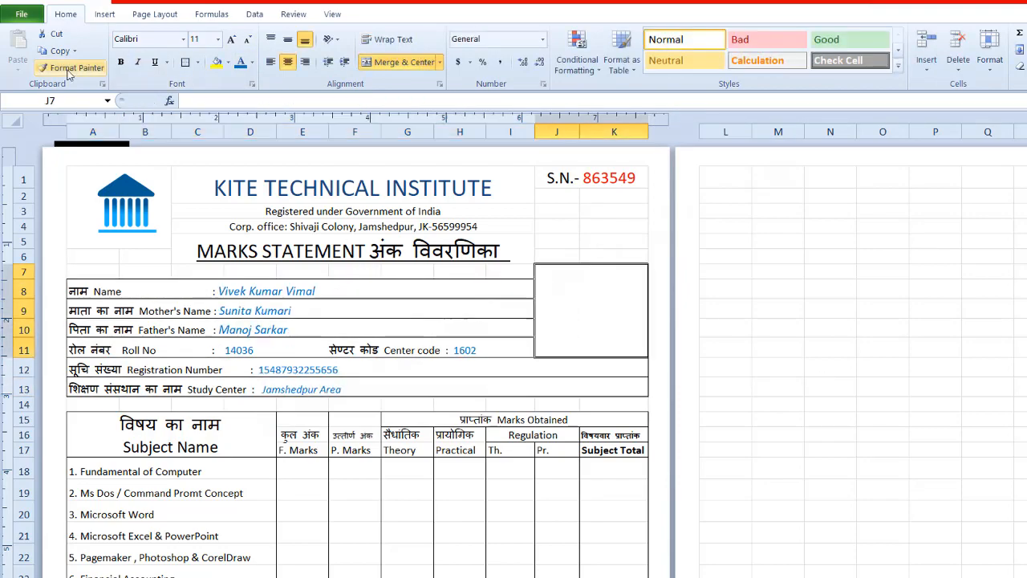
left_click(104, 14)
left_click(97, 48)
left_click_drag(594, 96, 612, 323)
left_click(185, 145)
left_click(472, 342)
Step: Shrink the portrait photo and center it inside the photo box J7:K11
left_click_drag(652, 353, 587, 304)
left_click_drag(588, 335, 587, 353)
left_click_drag(628, 313, 639, 312)
left_click_drag(633, 325, 634, 319)
left_click(725, 420)
Step: Set the font color of the marks cells E18:J25 to blue and make the subject total cells K18:K25 bold
scroll(686, 486, "down", 1)
left_click_drag(302, 393, 557, 544)
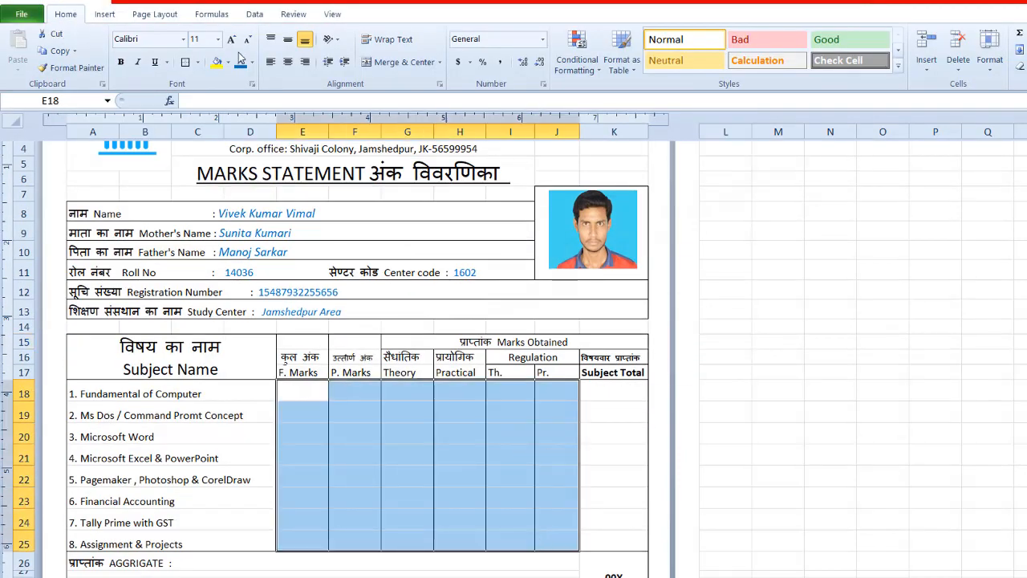
left_click(241, 62)
left_click_drag(613, 393, 614, 544)
key("ctrl+b")
Step: Enter full marks of 100 for all eight subjects in E18:E25
left_click(302, 393)
type("100")
key("ctrl+Return")
key("ctrl+c")
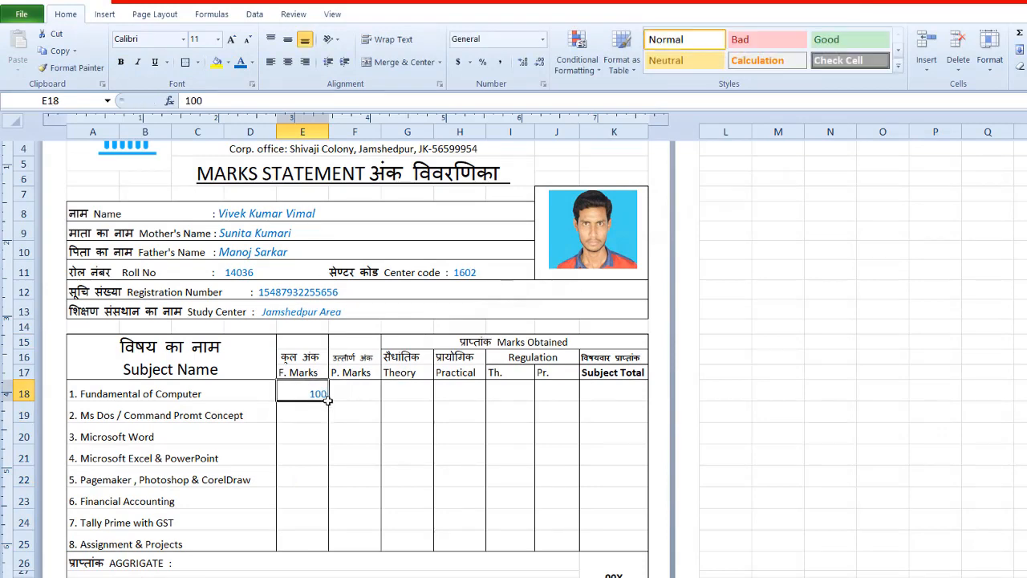
left_click_drag(302, 415, 302, 544)
key("ctrl+v")
Step: Enter pass marks of 45 for all eight subjects in F18:F25
left_click(360, 389)
type("45")
key("ctrl+Return")
key("ctrl+c")
left_click_drag(362, 413, 362, 545)
key("ctrl+v")
Step: Enter the theory marks 56, 45, 55, 48, 47, 48, 36 and 54 in G18:G25
left_click(404, 390)
key("Escape")
type("56")
key("Return")
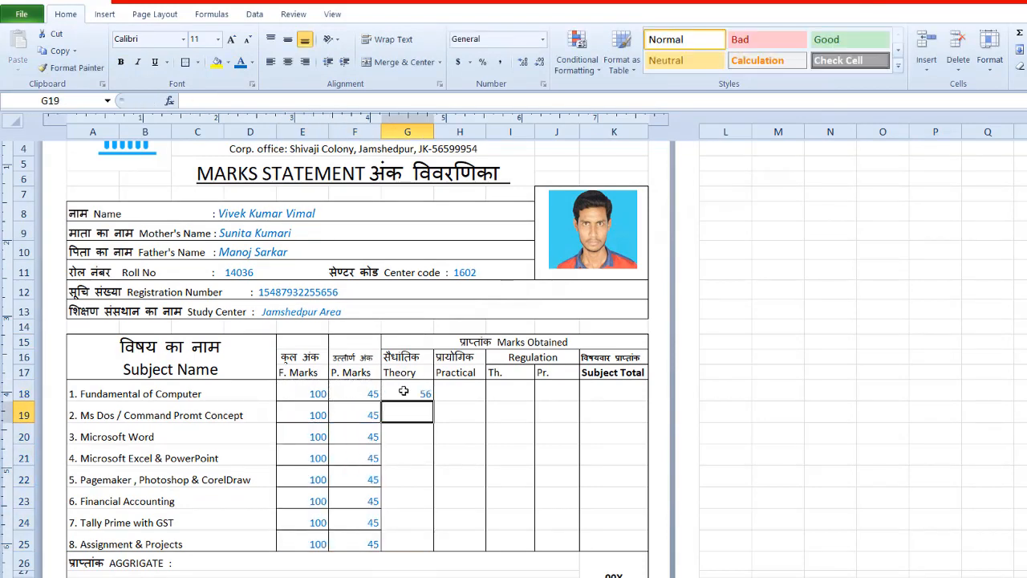
type("45")
key("Return")
type("55 48 47")
key("Return")
type("48 36")
key("Return")
type("54")
key("Right")
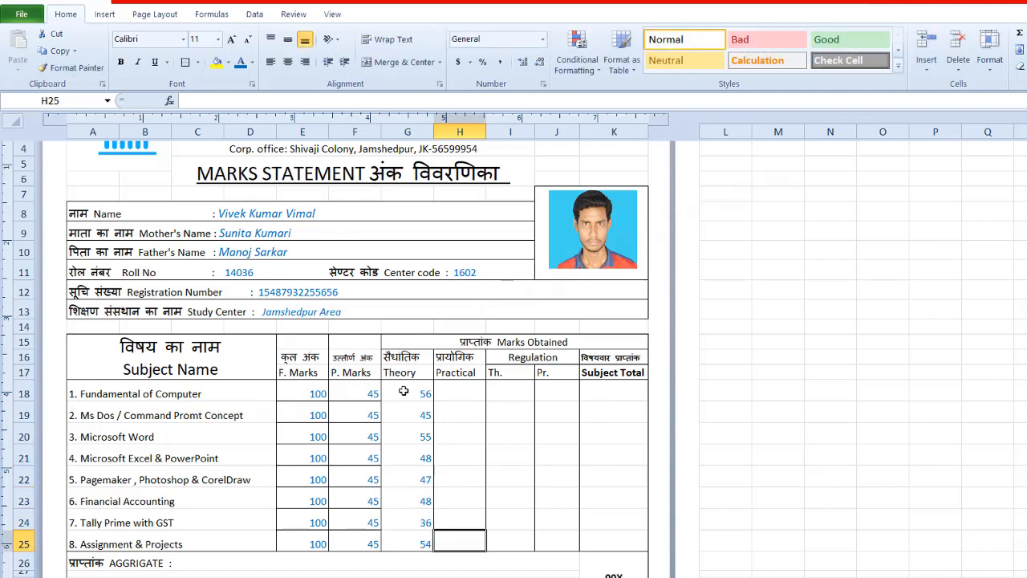
Step: Enter the practical marks in H18:H25 as 37, 38, 31, 29, 25, 33, 36 and 25
type("25")
key("Up")
type("36")
key("Up")
type("33")
key("Up")
type("38")
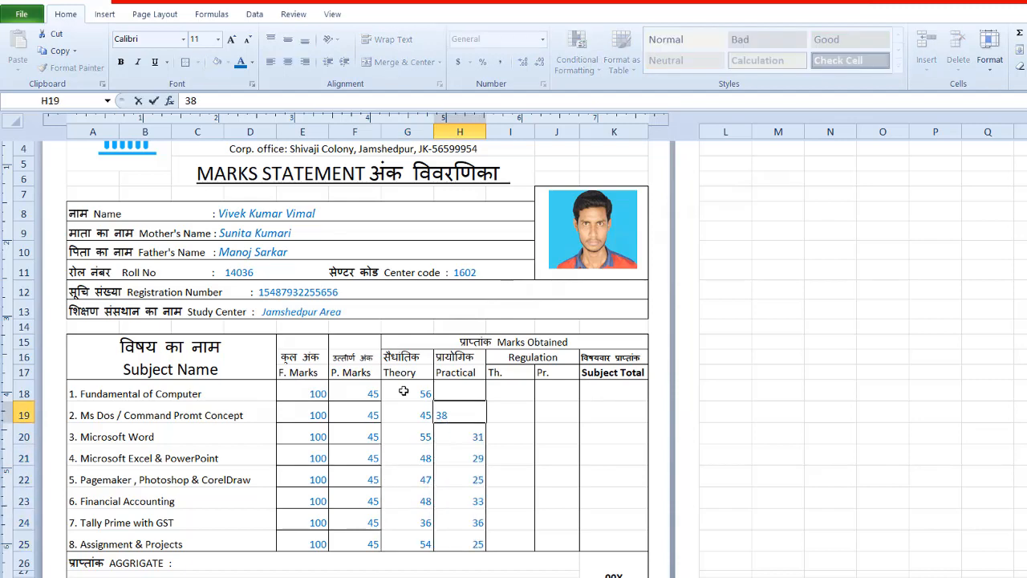
key("Up")
type("37")
Step: Calculate the first subject's total in K18 by summing its theory and practical marks G18:H18
left_click_drag(404, 391, 476, 392)
left_click(596, 395)
type("=sum(")
left_click(405, 391)
left_click_drag(405, 391, 461, 393)
key("Return")
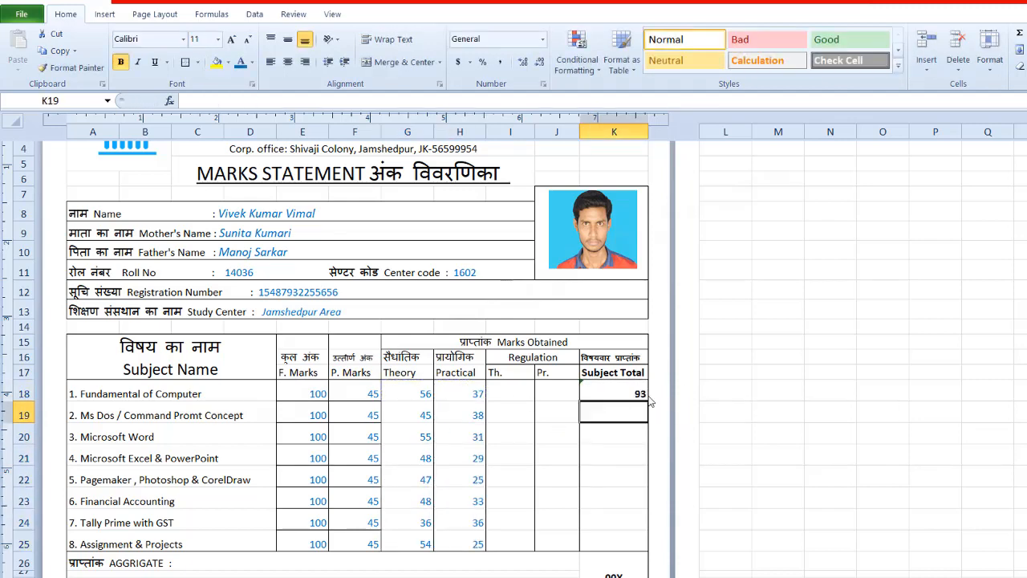
Step: Copy the subject total formula from K18 to K19:K25 and center the marks in E18:K25
left_click(626, 394)
key("ctrl+c")
left_click_drag(617, 415, 607, 548)
key("ctrl+v")
left_click_drag(316, 392, 614, 544)
left_click(287, 61)
Step: Replace the 00X placeholder in K26 with the grand total formula =SUM(K18:K25)
scroll(614, 401, "down", 2)
left_click(614, 460)
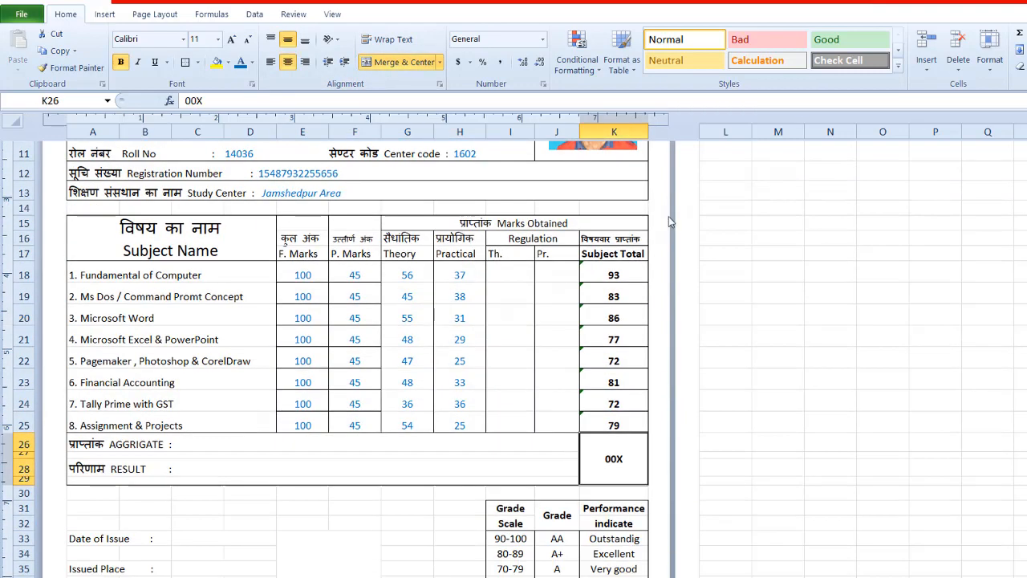
left_click_drag(615, 276, 615, 426)
key("alt+=")
key("Escape")
left_click(610, 459)
type("=sum")
left_click(601, 461)
type("=sum(")
left_click_drag(614, 275, 614, 423)
key("Return")
left_click(614, 459)
Step: Calculate the aggregate percentage from K26 in spare cell N26 and format it as a percentage with two decimals
scroll(614, 434, "down", 1)
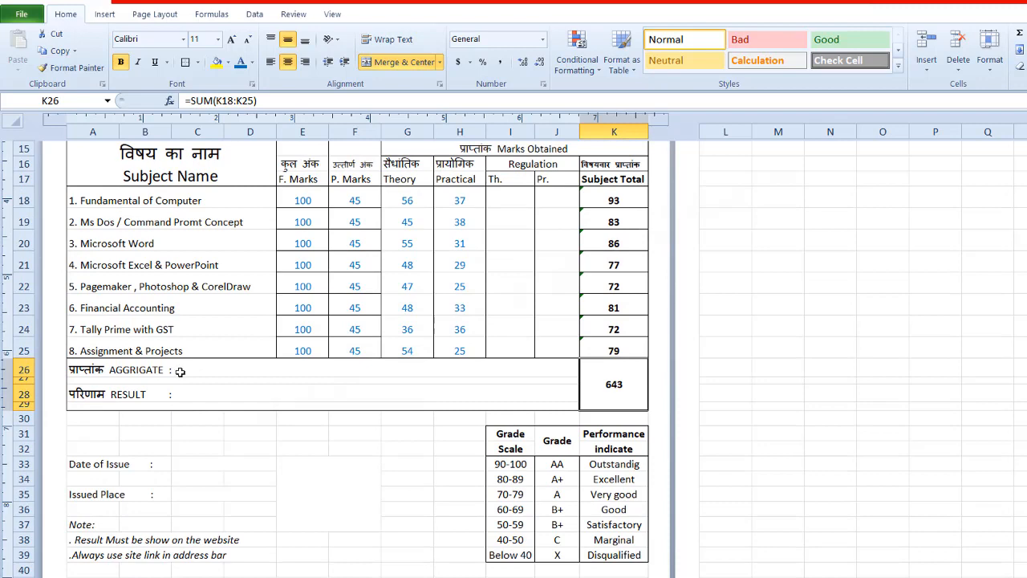
double_click(181, 372)
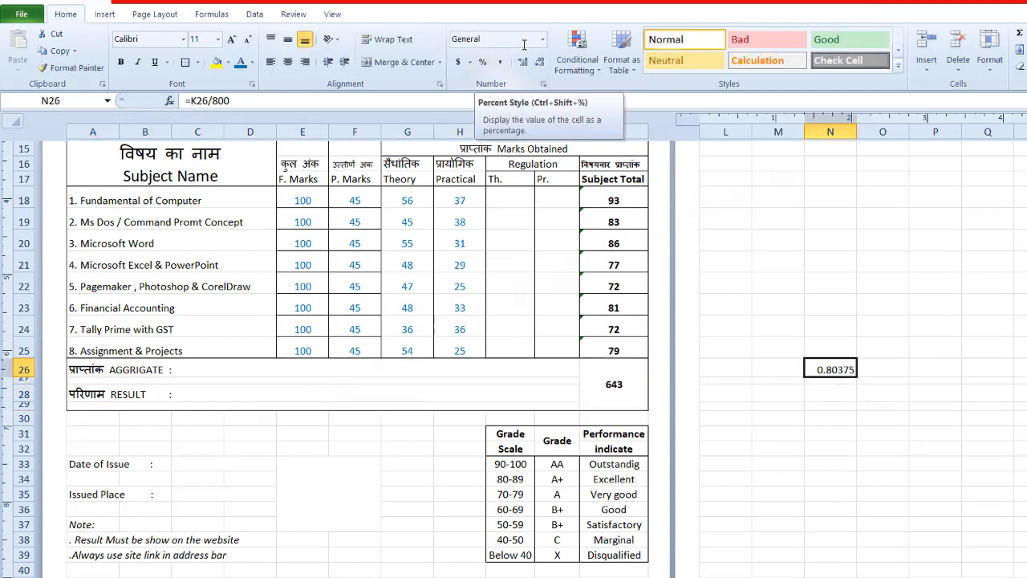
left_click(482, 62)
left_click(523, 62)
left_click(522, 62)
Step: Add 80.38% after the AGGRIGATE label in row 26 and A+ after the RESULT label in row 28
double_click(188, 370)
left_click(197, 405)
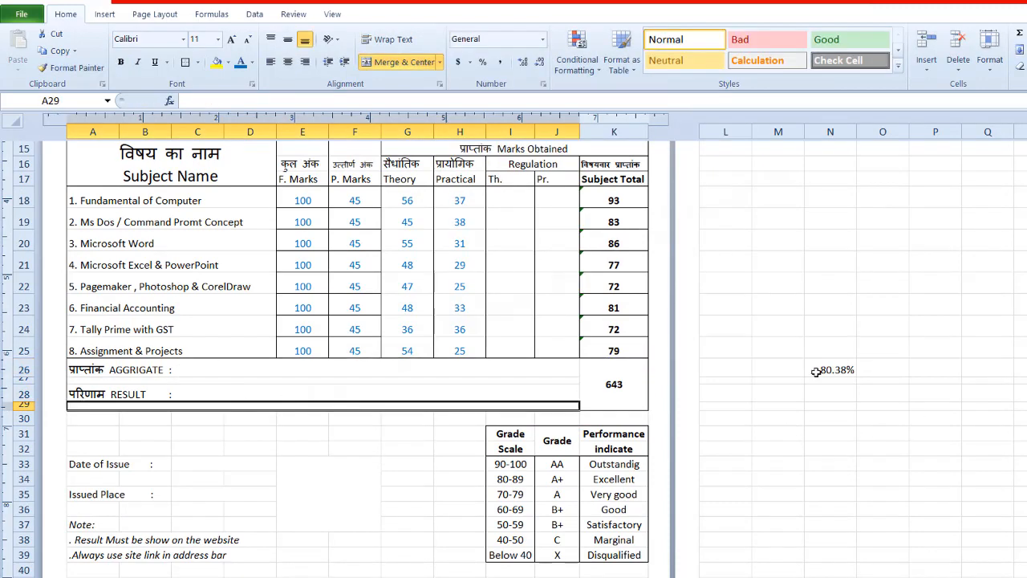
double_click(188, 369)
type("80.38%")
left_click(194, 418)
double_click(191, 395)
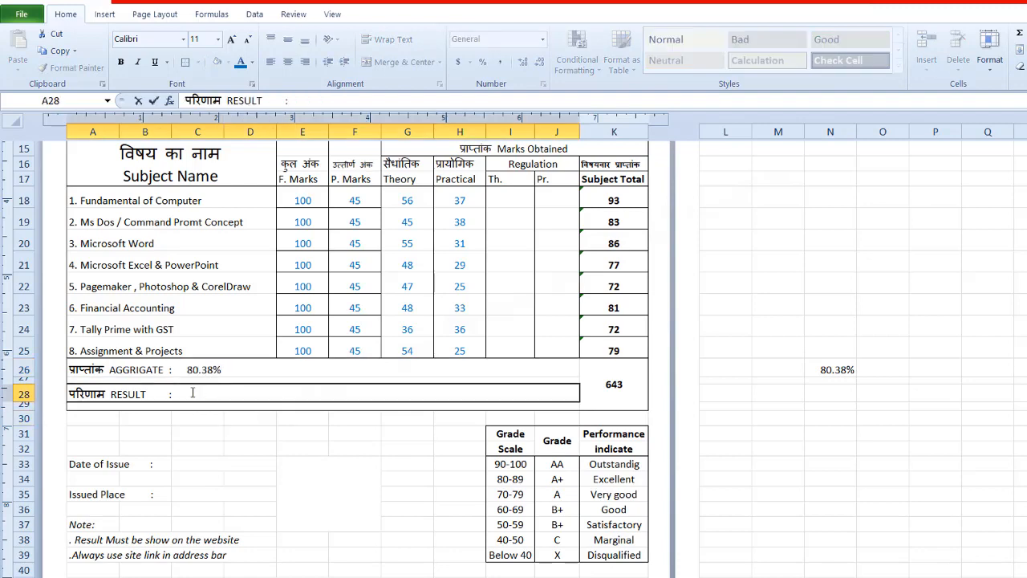
type("A+")
Step: Set the font color of the 80.38% aggregate and the A+ result text to blue
double_click(188, 370)
left_click_drag(187, 370, 223, 370)
left_click(240, 64)
double_click(208, 394)
left_click(240, 63)
left_click(748, 378)
Step: Apply a bottom border to the office address row 48 that closes the verification note box
scroll(748, 378, "down", 3)
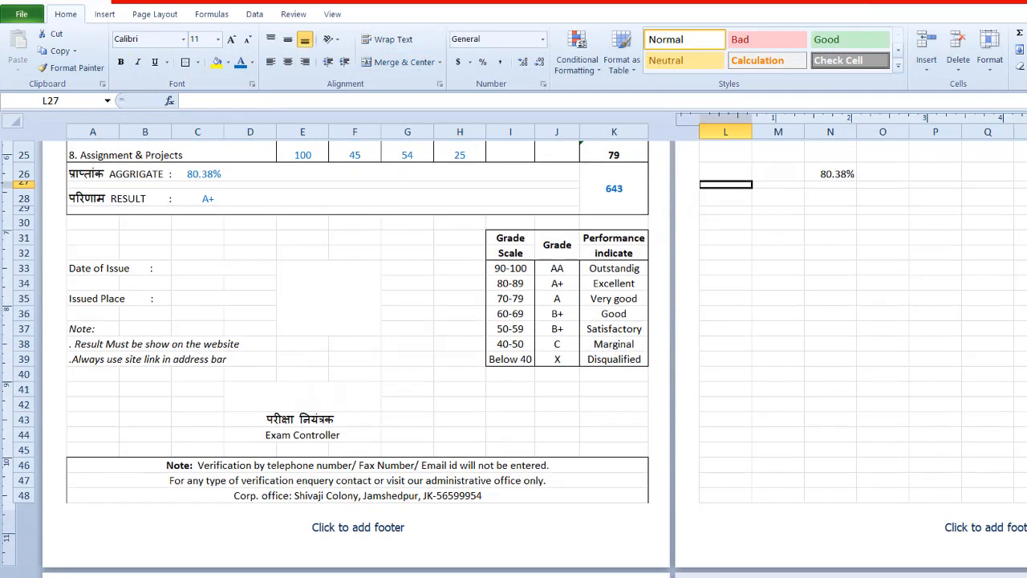
left_click(357, 495)
left_click(198, 62)
left_click(233, 97)
left_click(297, 395)
Step: Enter 20-08-2019 as the date of issue and Jamshesdpur as the issued place, and italicize both
left_click(176, 268)
type("20-08-2019")
left_click(179, 297)
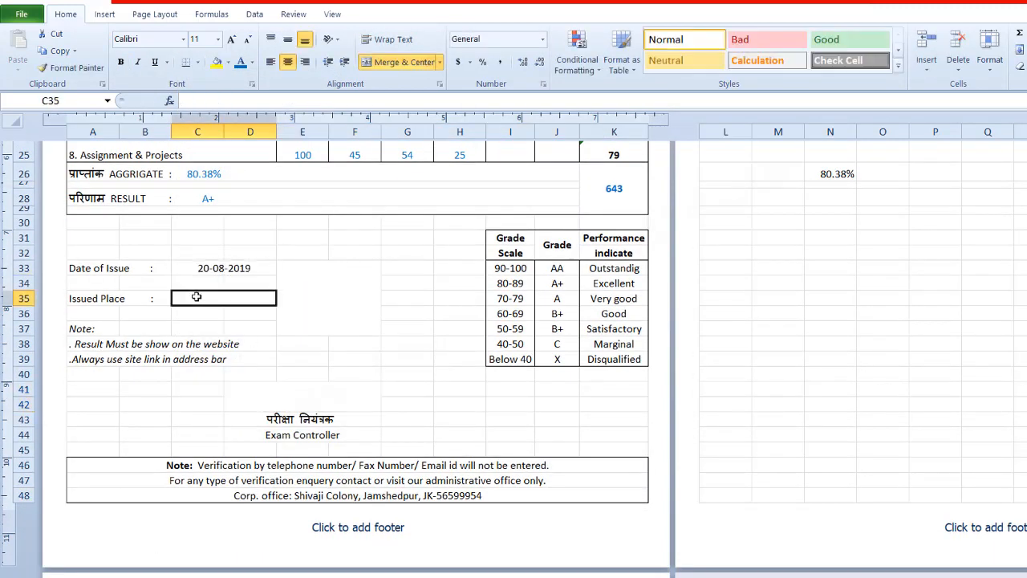
type("Jamshedpur")
left_click_drag(197, 268, 197, 298)
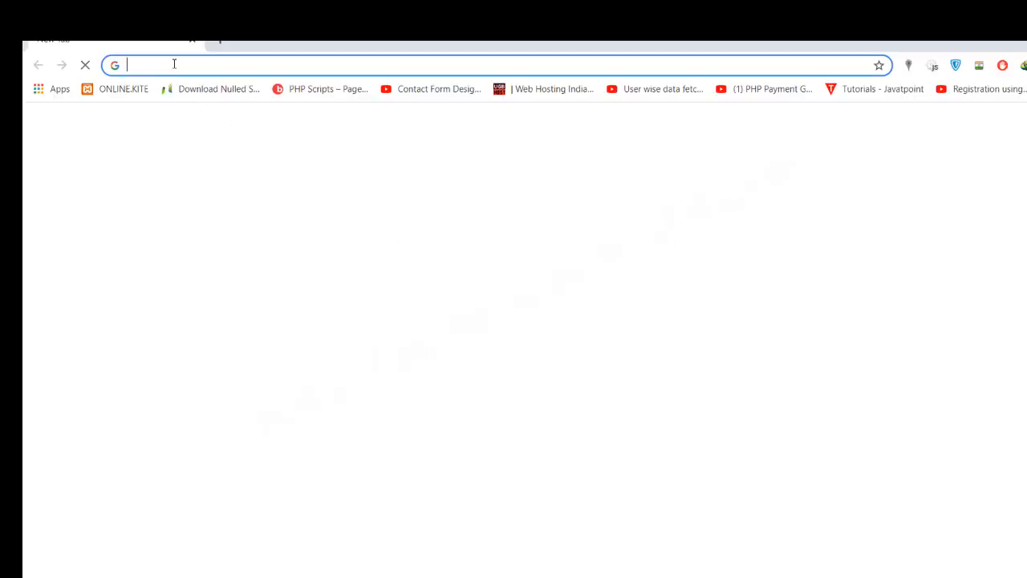
Step: Switch to the web browser and open the QR Code Generator site the-qrcode-generator.com
type("the")
key("BackSpace")
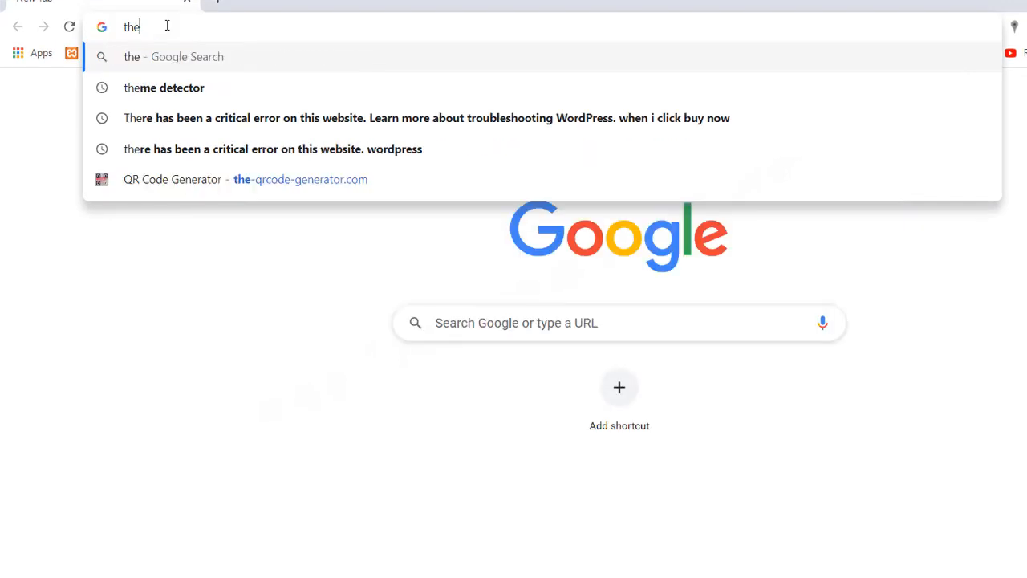
left_click(198, 190)
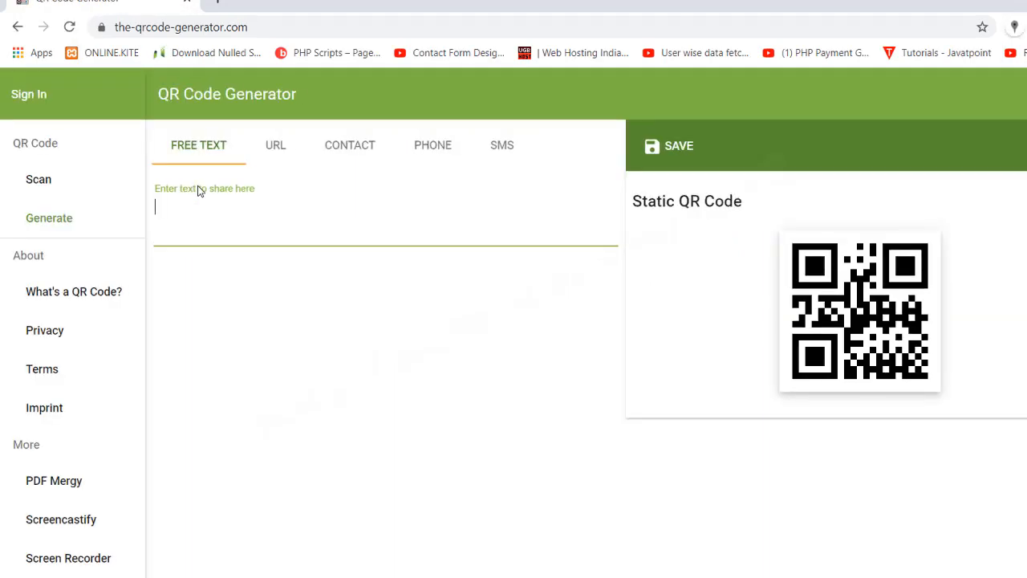
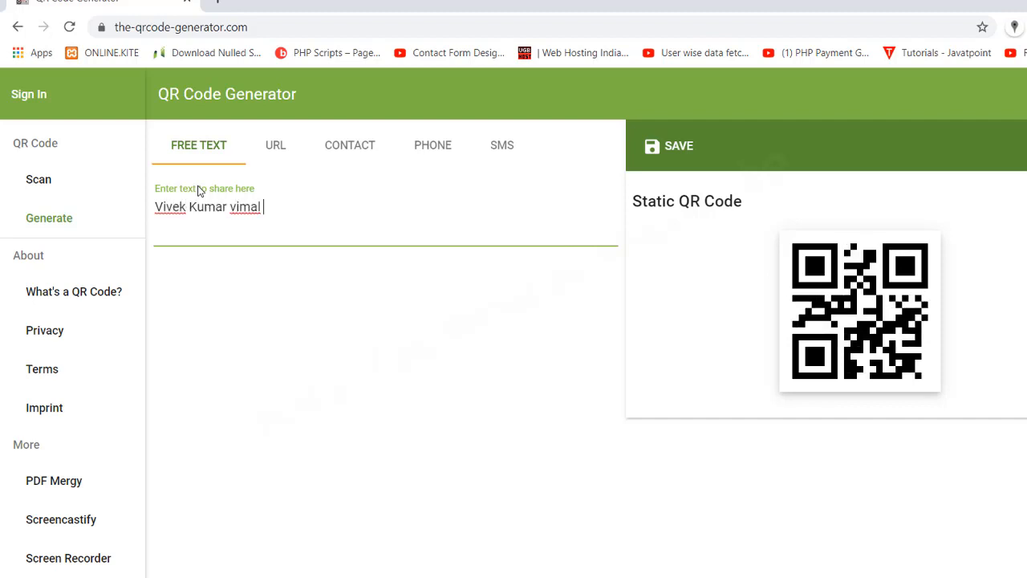
Step: Generate a free-text QR code with the student's full name and "Computer Course", and save it as a PNG named dummy
type("Computer Course")
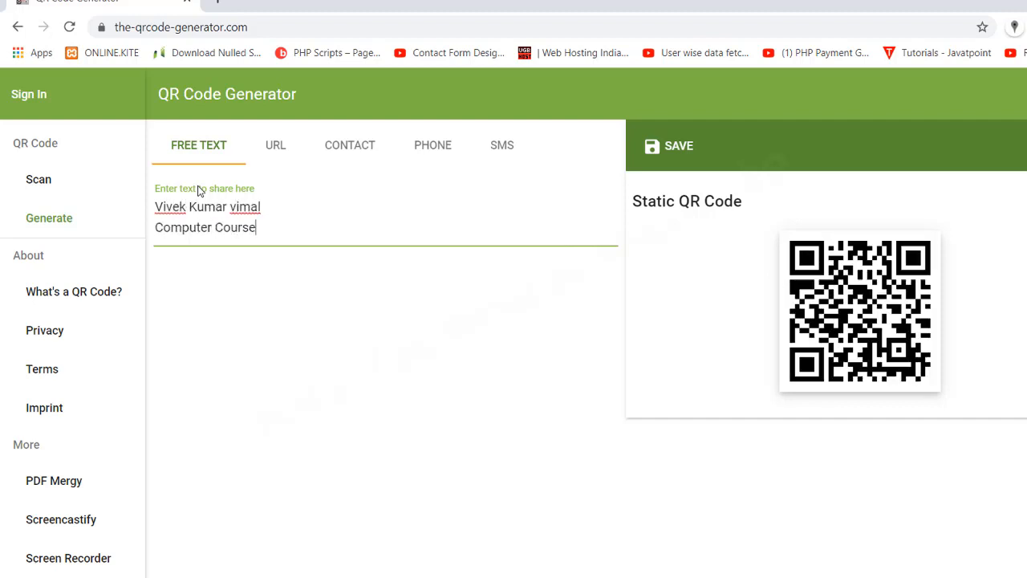
left_click(668, 146)
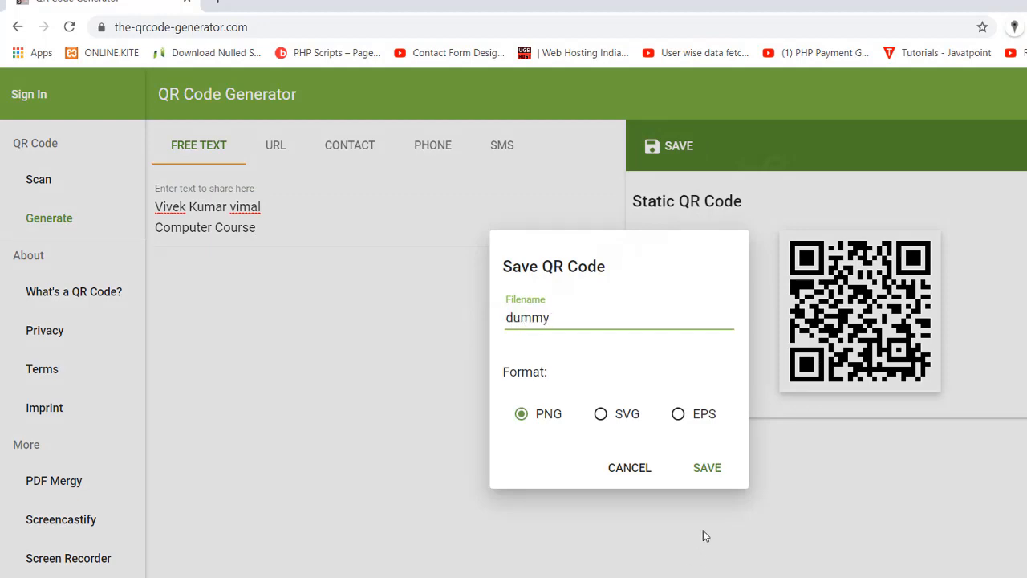
left_click(709, 474)
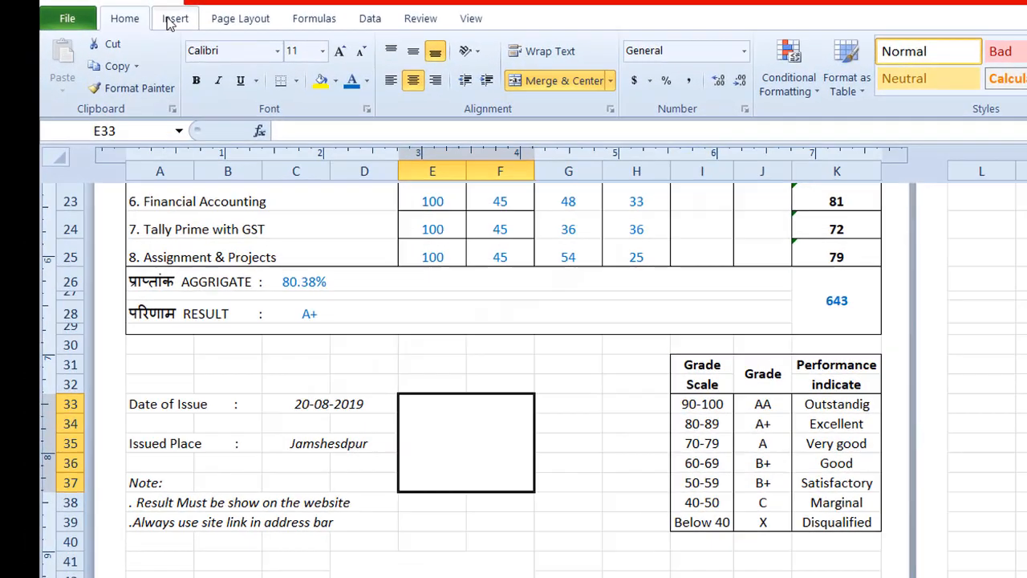
Step: Return to the Excel marksheet and insert the picture dummy.png from the Downloads folder at E33
left_click(123, 13)
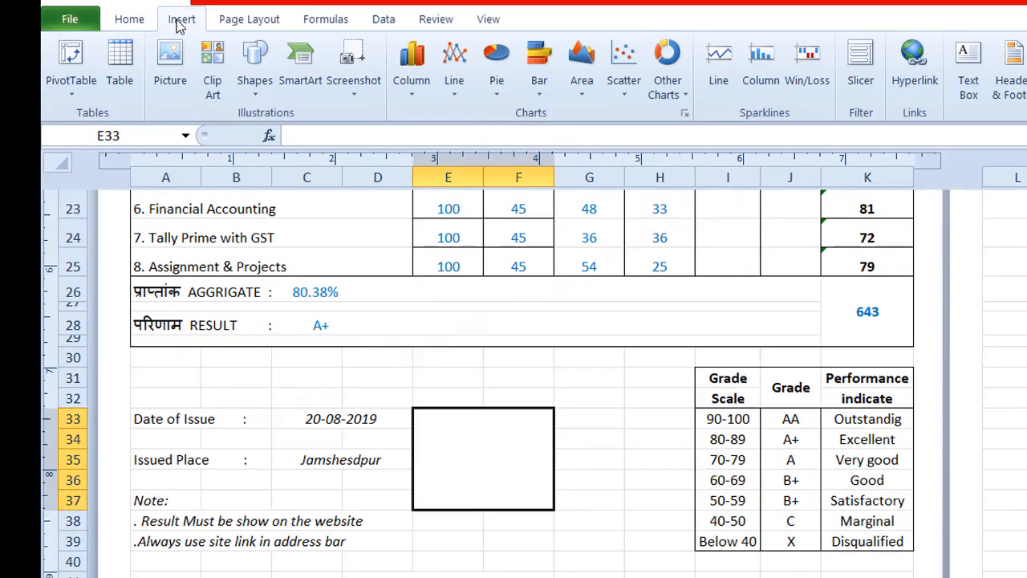
left_click(175, 68)
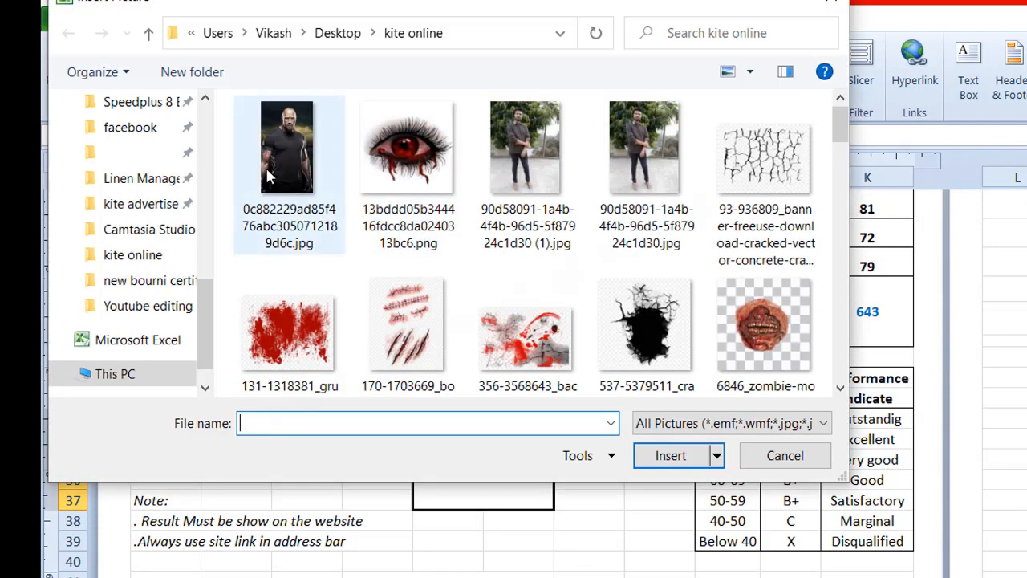
left_click_drag(198, 301, 199, 114)
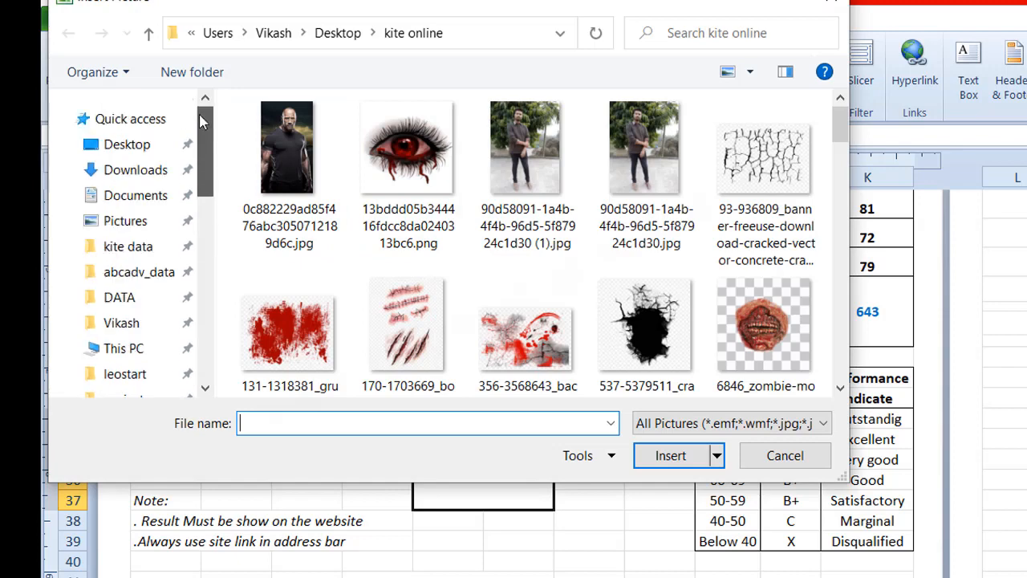
left_click(134, 179)
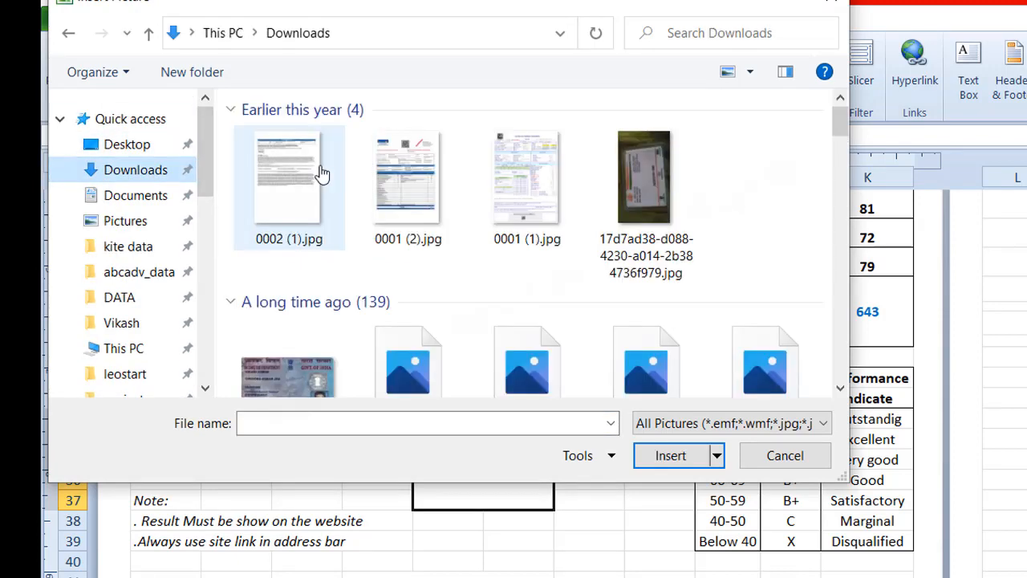
left_click(309, 200)
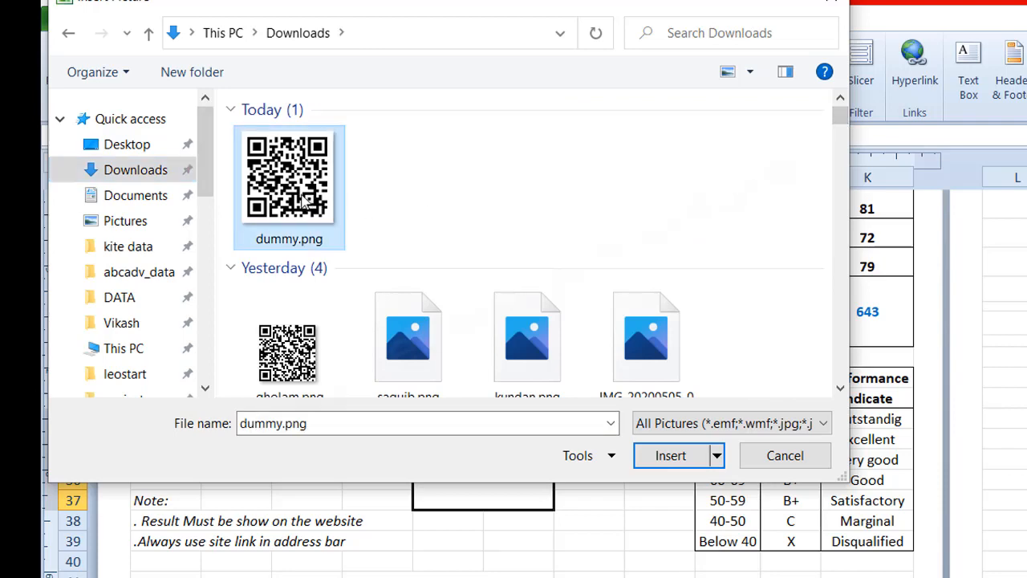
left_click(666, 454)
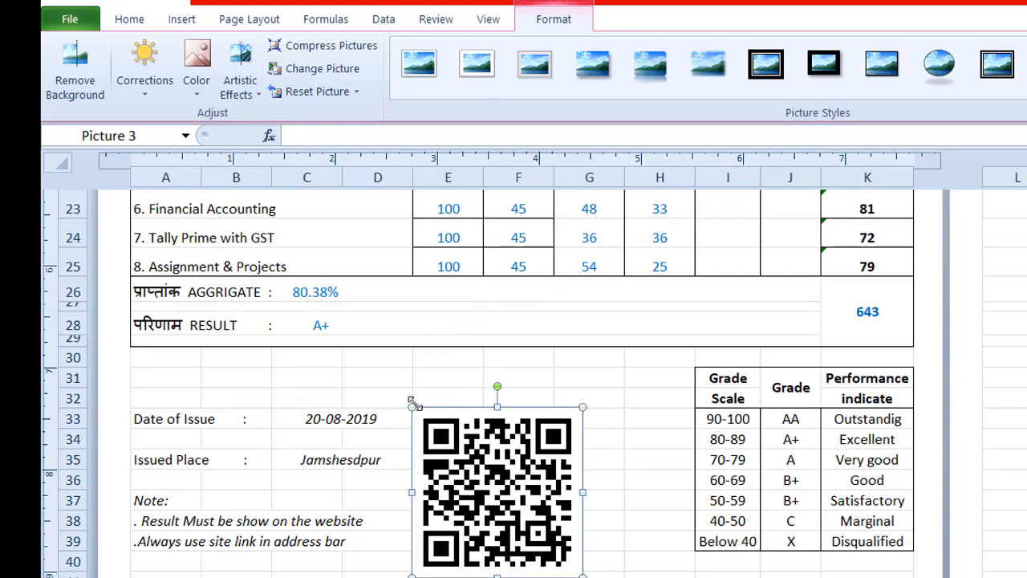
Step: Shrink the QR code to about half its size and center it within the merged area E33:F37
left_click_drag(412, 404, 498, 493)
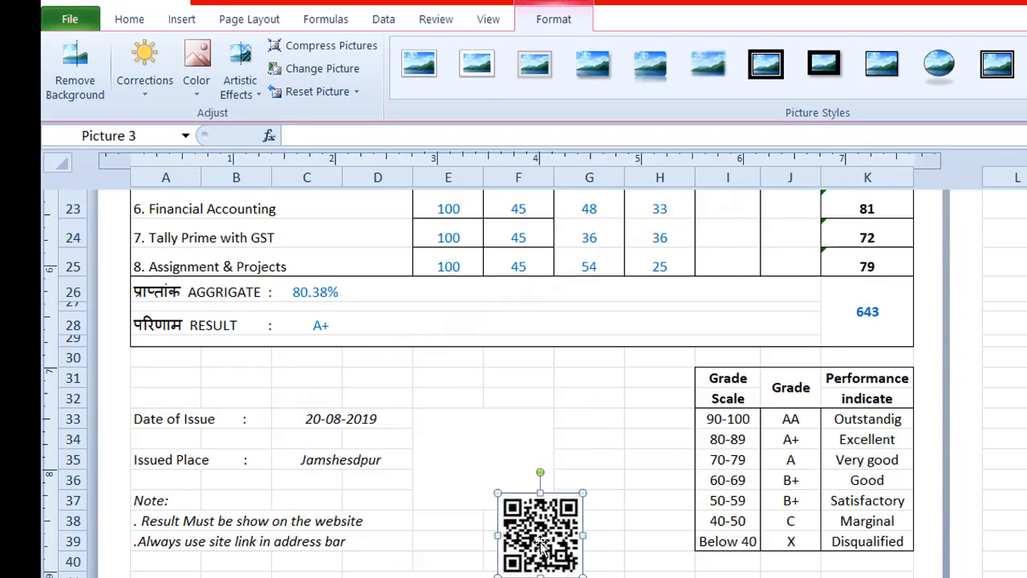
left_click_drag(541, 544, 487, 460)
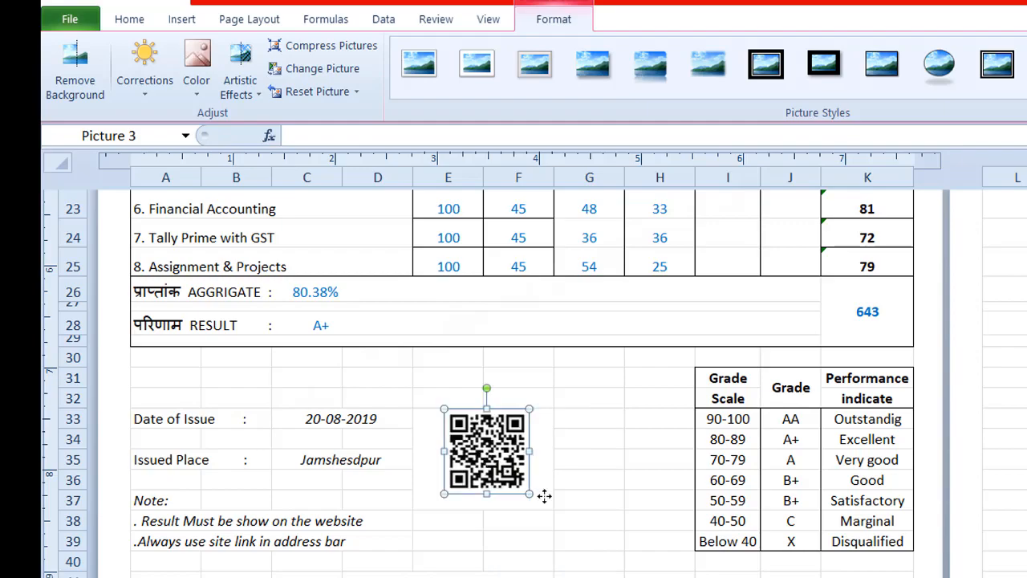
left_click(601, 533)
Step: Insert the signature picture in the merged cell D41 above the Exam Controller label, and open the print preview
left_click(513, 576)
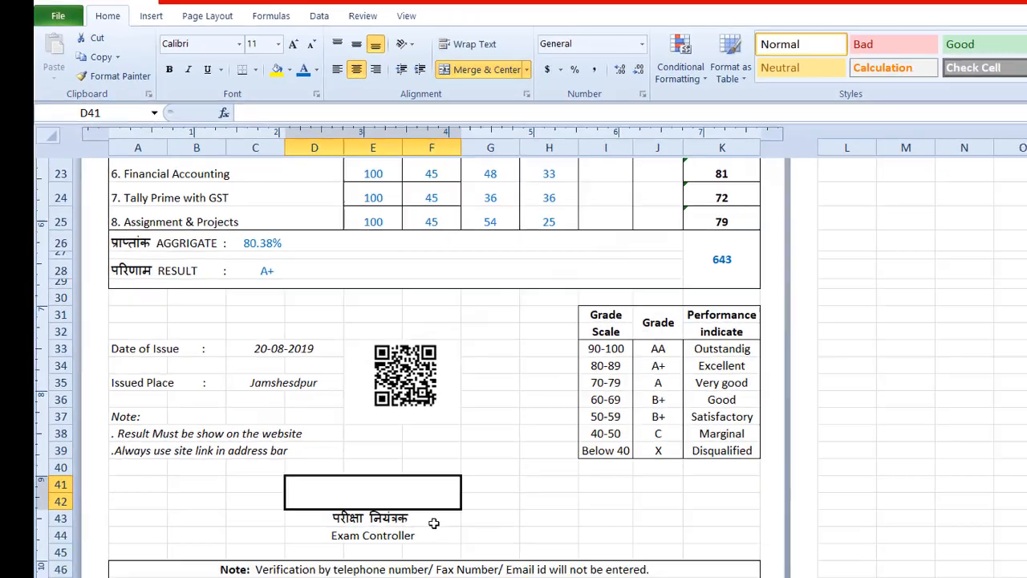
left_click(181, 19)
left_click(174, 64)
left_click_drag(144, 213, 145, 99)
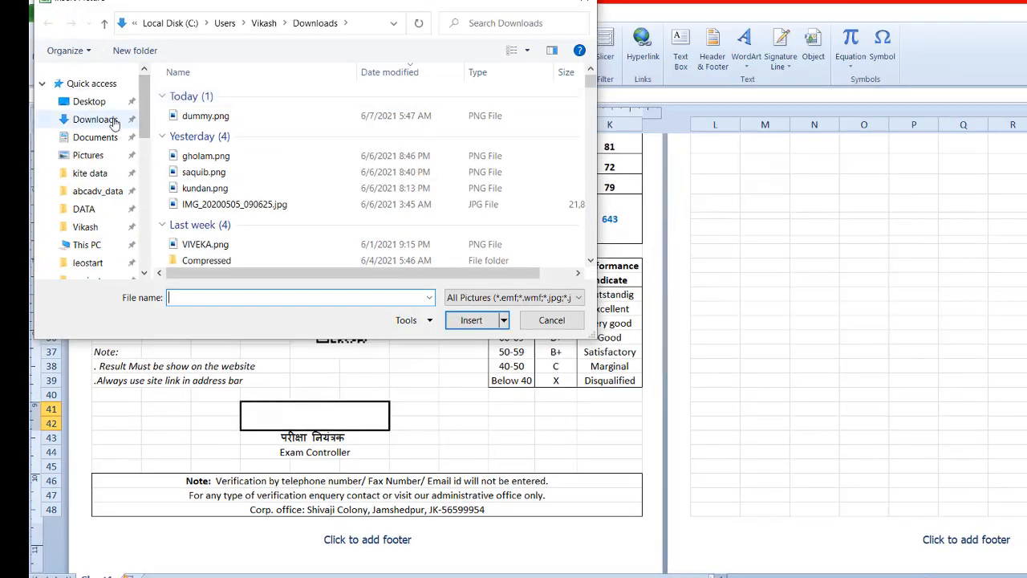
left_click(90, 101)
left_click(87, 244)
double_click(356, 264)
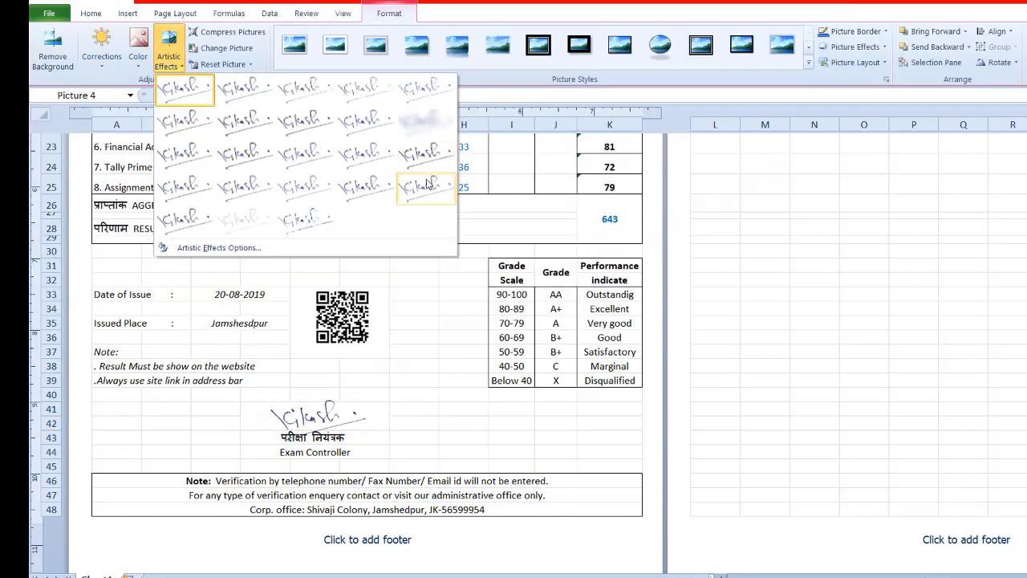
key("ctrl+p")
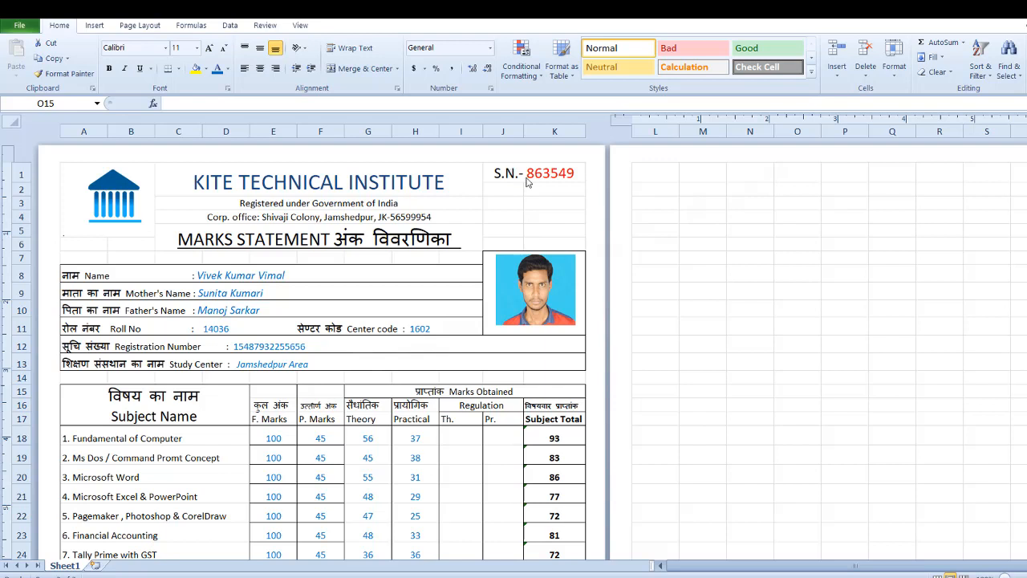
Step: Delete the serial number after the S.N.- label in J1 and unmerge J1:K1
double_click(529, 174)
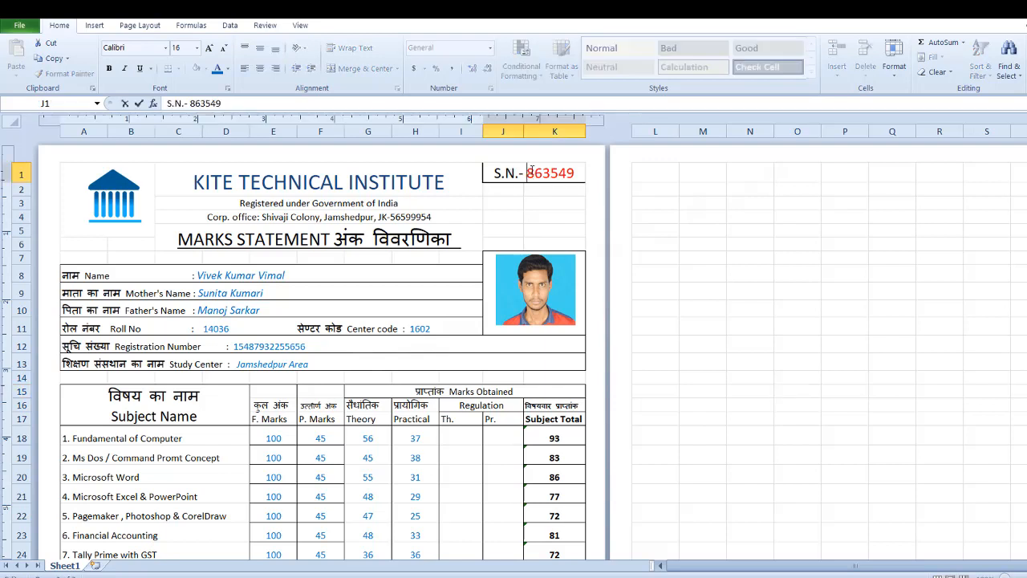
left_click_drag(527, 173, 570, 174)
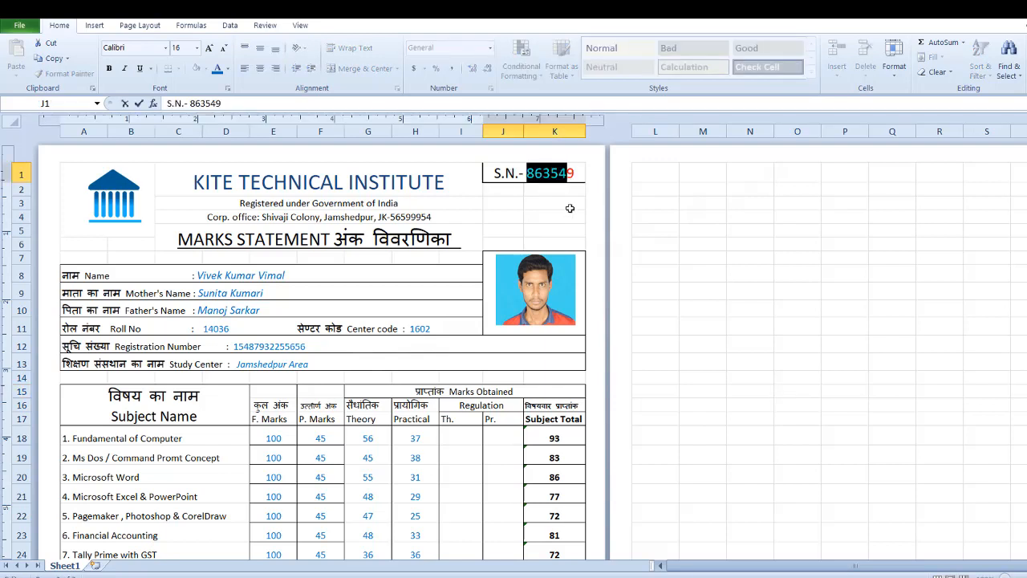
key("Escape")
double_click(528, 173)
left_click_drag(527, 173, 583, 175)
key("ctrl+c")
key("Delete")
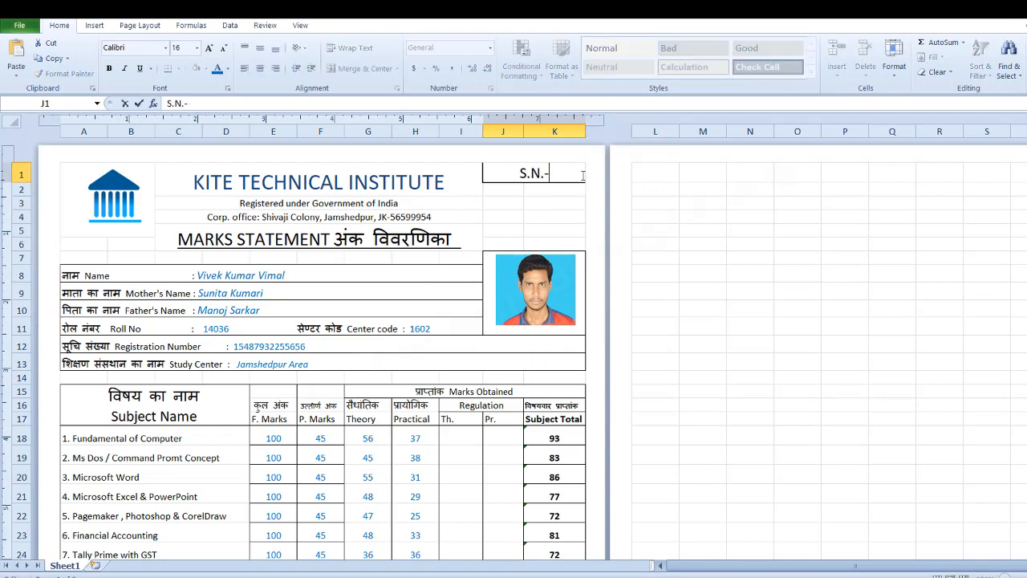
left_click(518, 191)
left_click(503, 174)
left_click(349, 69)
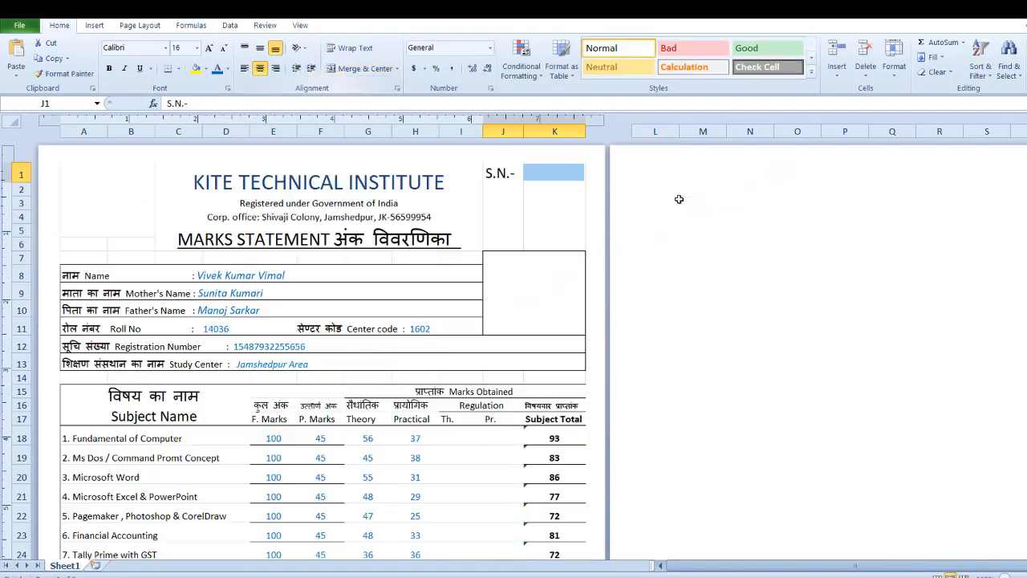
Step: Paste the copied serial number into K1 beside the S.N.- label and color it red
key("Right")
key("ctrl+v")
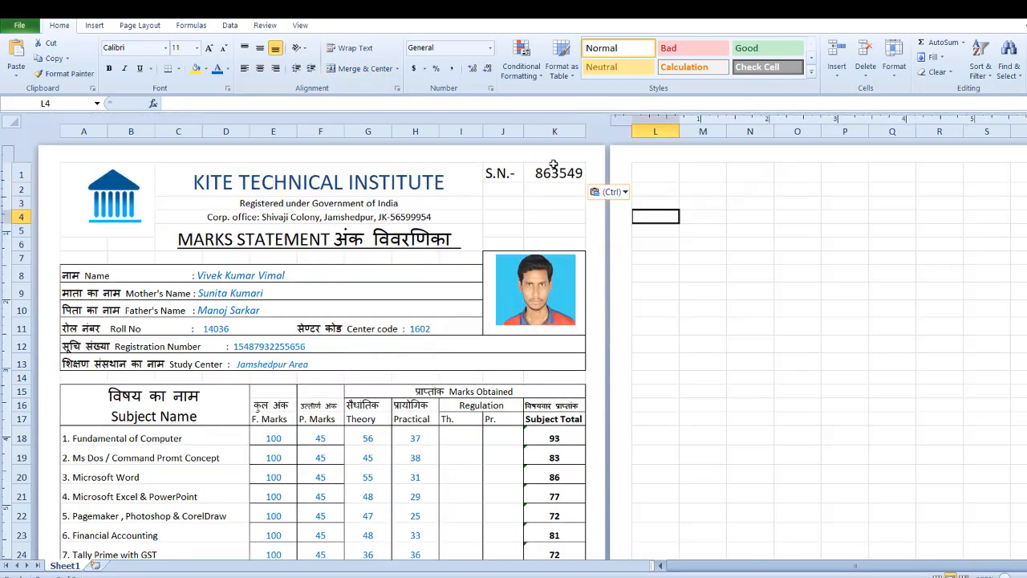
left_click(228, 69)
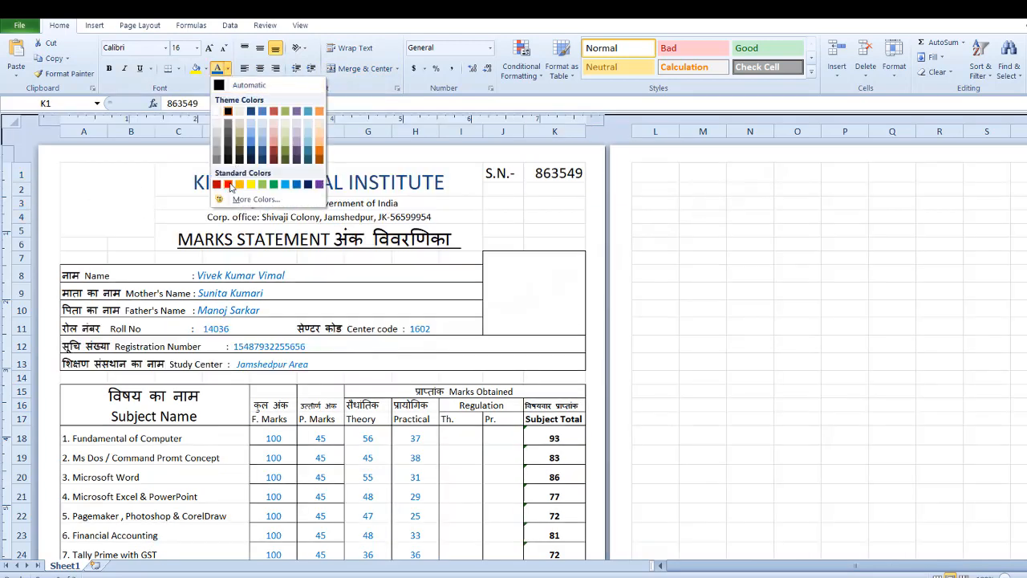
left_click(227, 183)
left_click(683, 258)
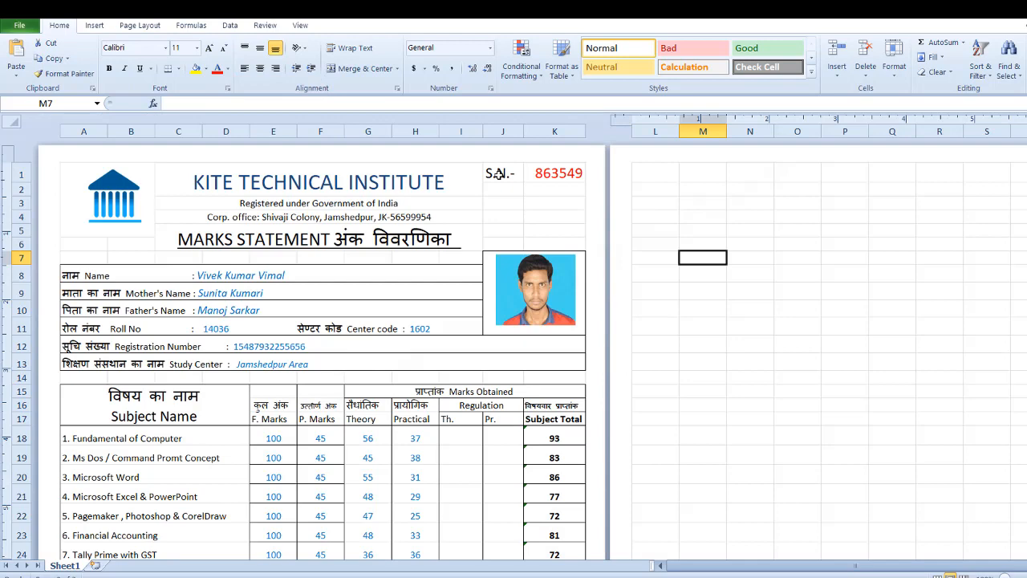
Step: Merge and center J2:K3 below the serial number and link it to the serial number with =K1
left_click_drag(503, 189, 562, 205)
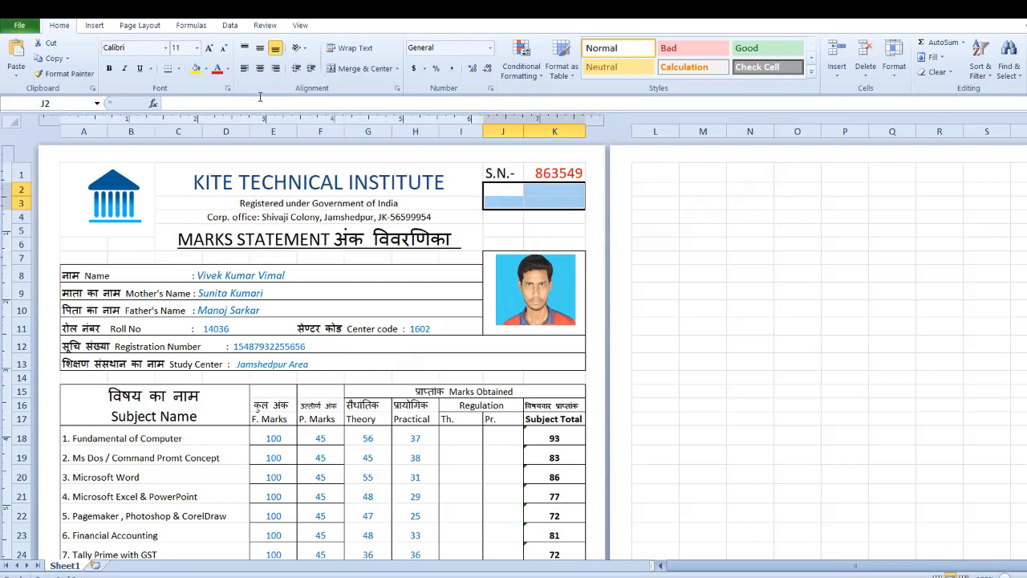
left_click(331, 69)
left_click(704, 261)
left_click(531, 190)
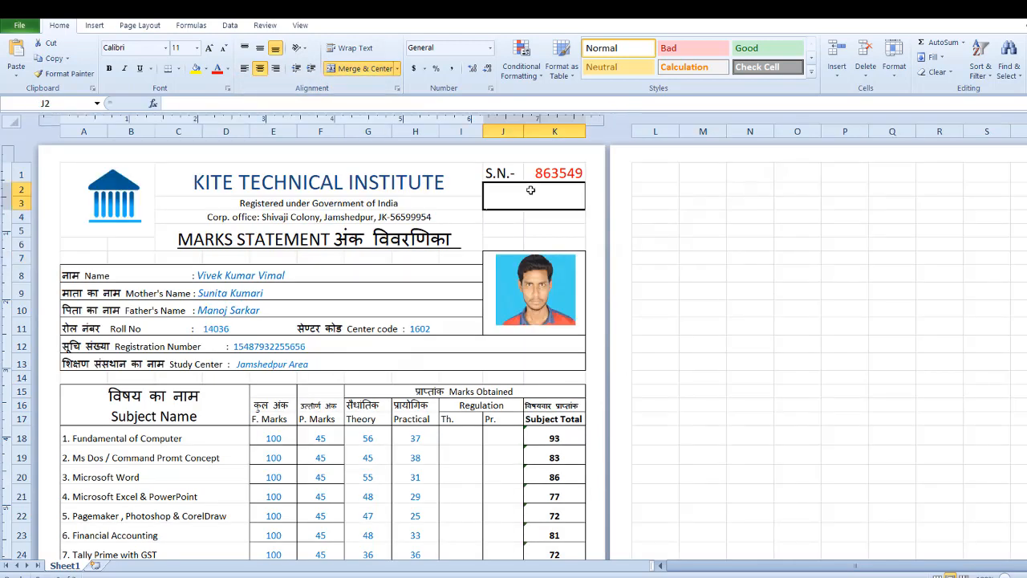
type("=")
left_click(551, 173)
key("Return")
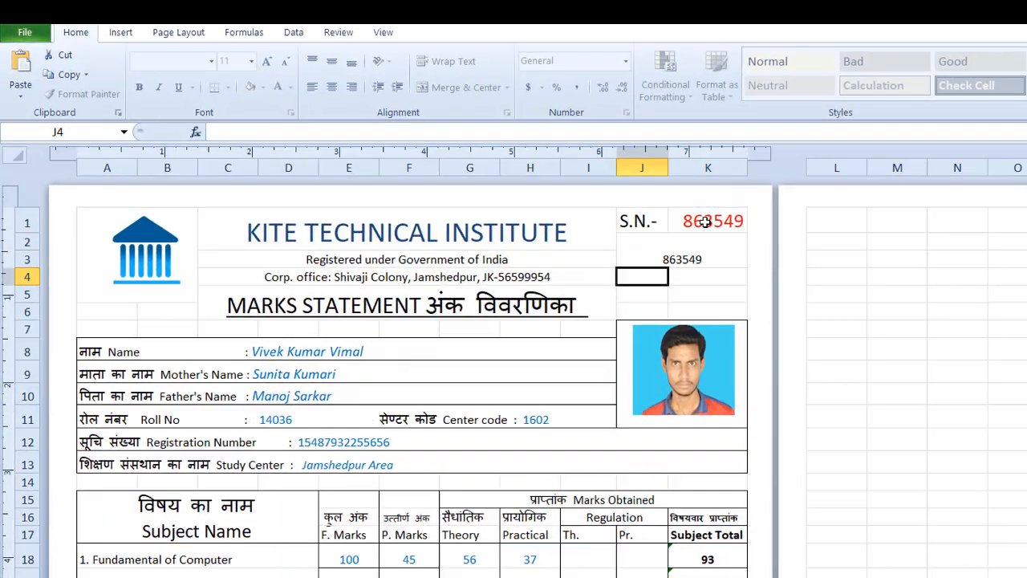
Step: Turn the linked number in J2 into a barcode with the Code 3 de 9 font at size 26
left_click(687, 256)
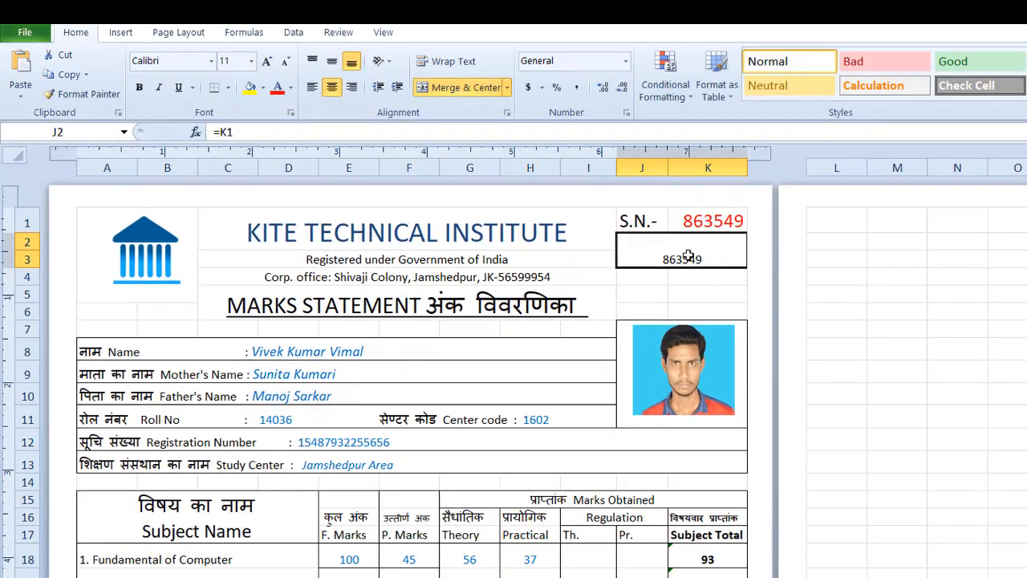
left_click(210, 62)
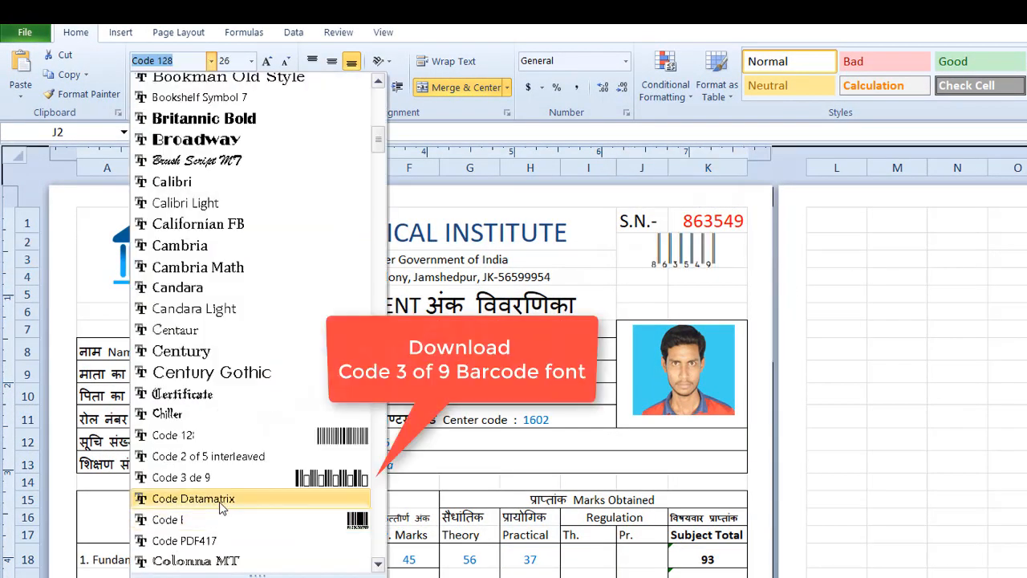
left_click(181, 477)
left_click(927, 371)
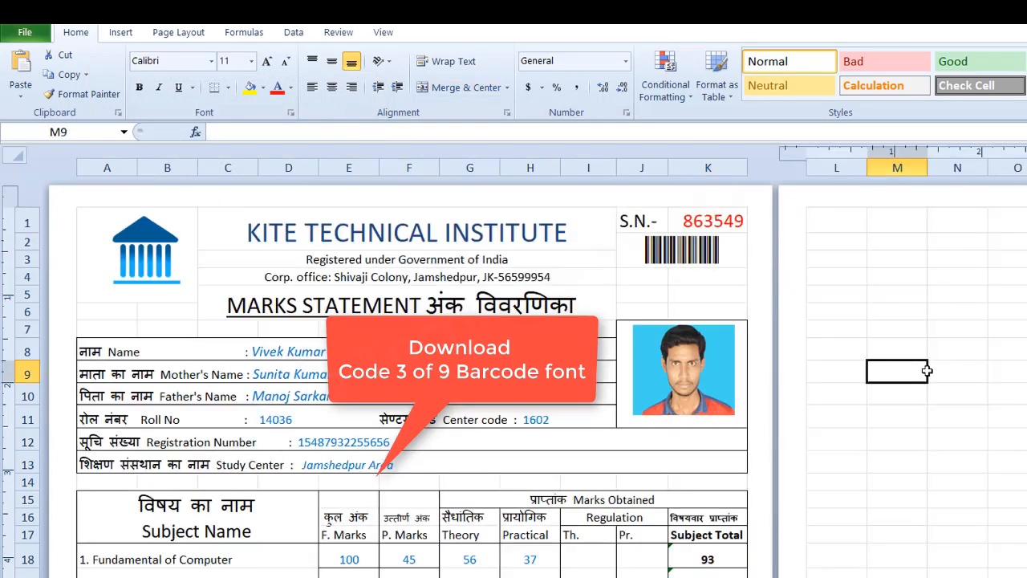
Step: Review the whole marksheet from the header to the footer notes and open its print preview
left_click(562, 357)
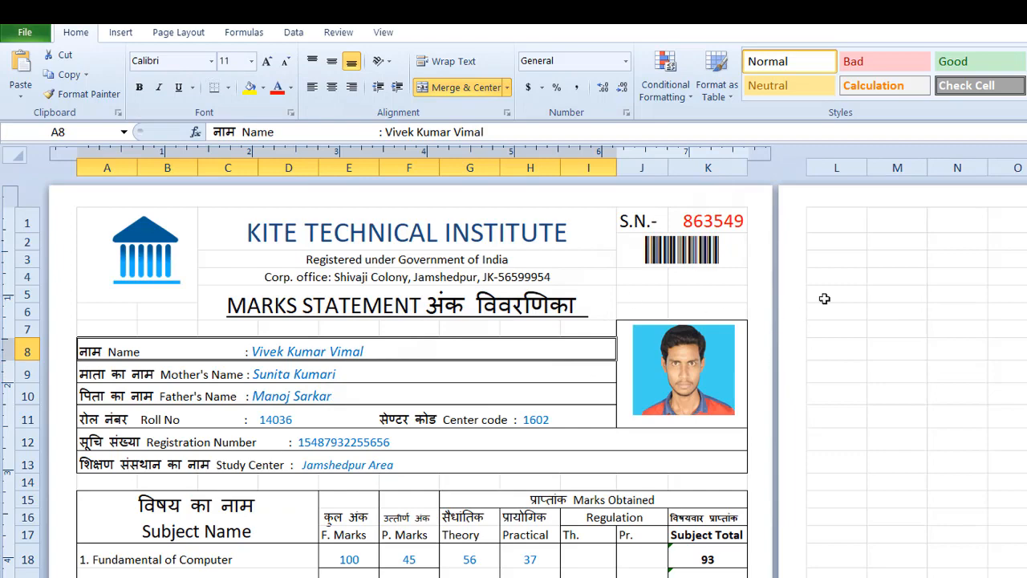
scroll(328, 254, "down", 4)
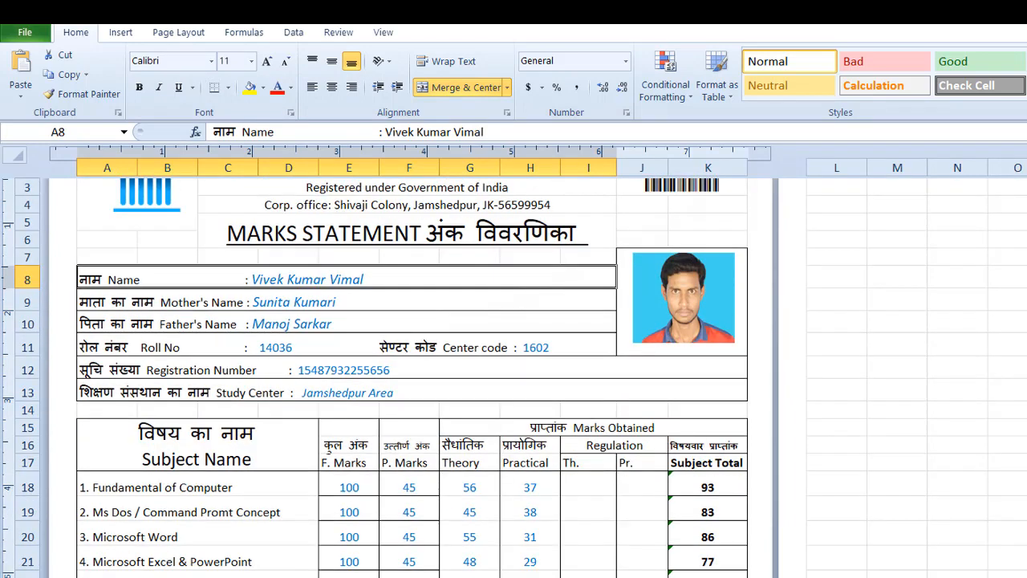
scroll(328, 251, "down", 3)
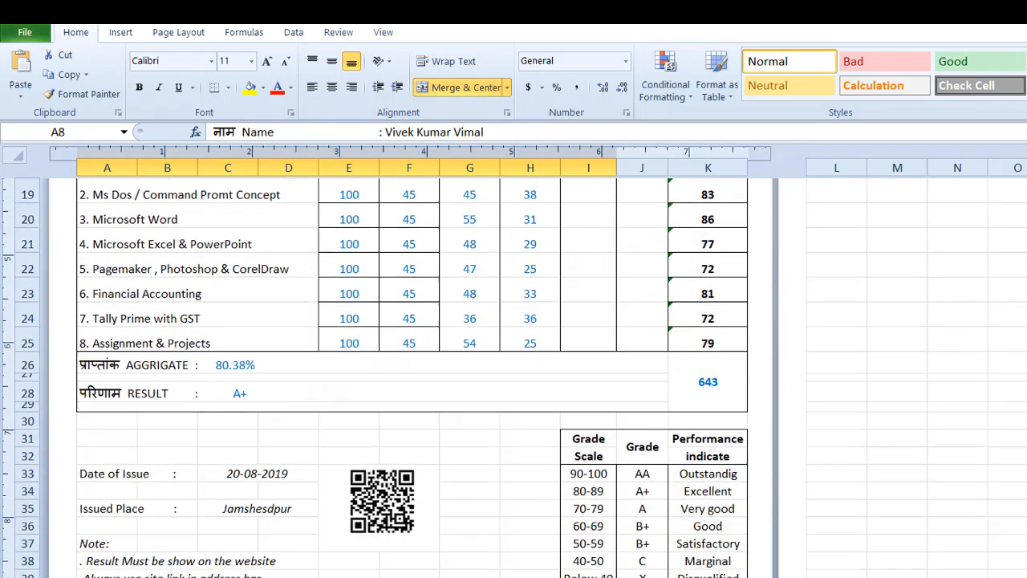
scroll(411, 377, "down", 2)
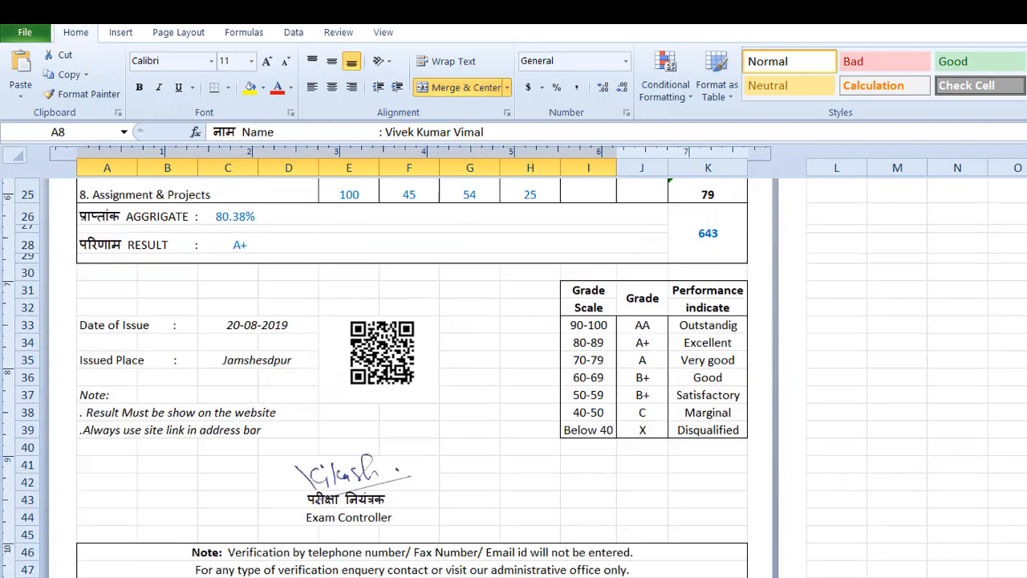
scroll(411, 377, "up", 5)
scroll(411, 377, "up", 3)
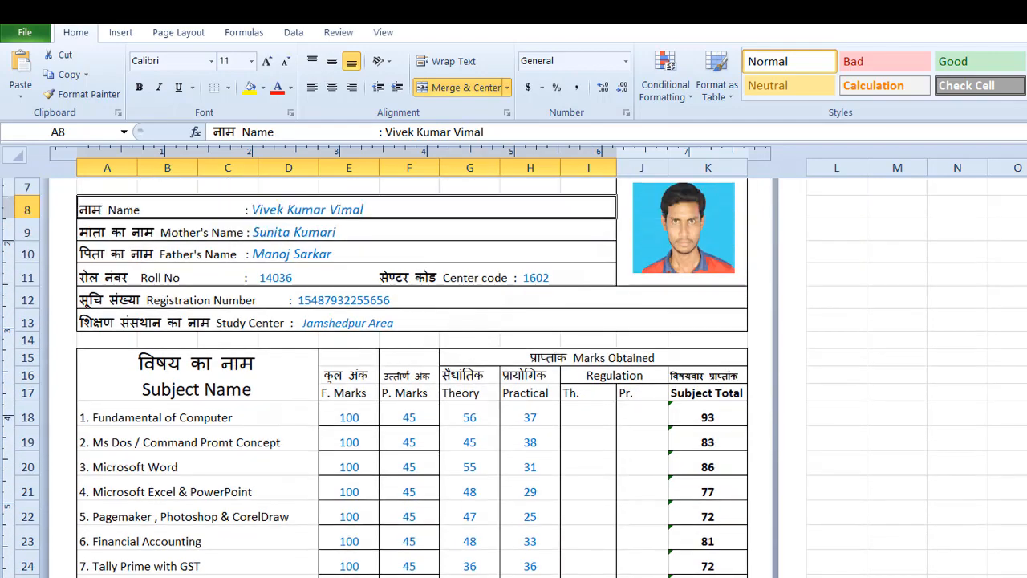
scroll(514, 377, "up", 1)
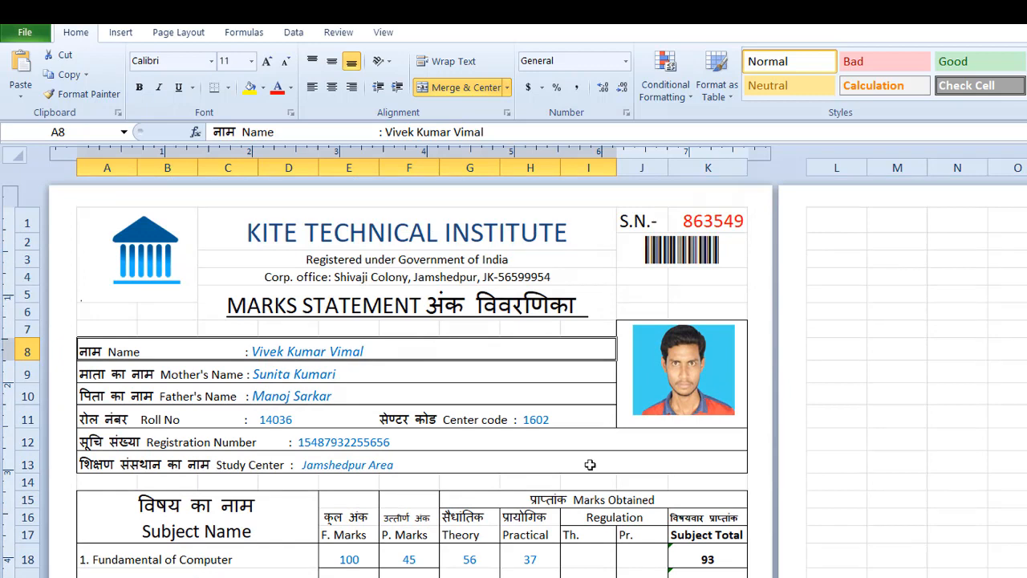
key("ctrl+p")
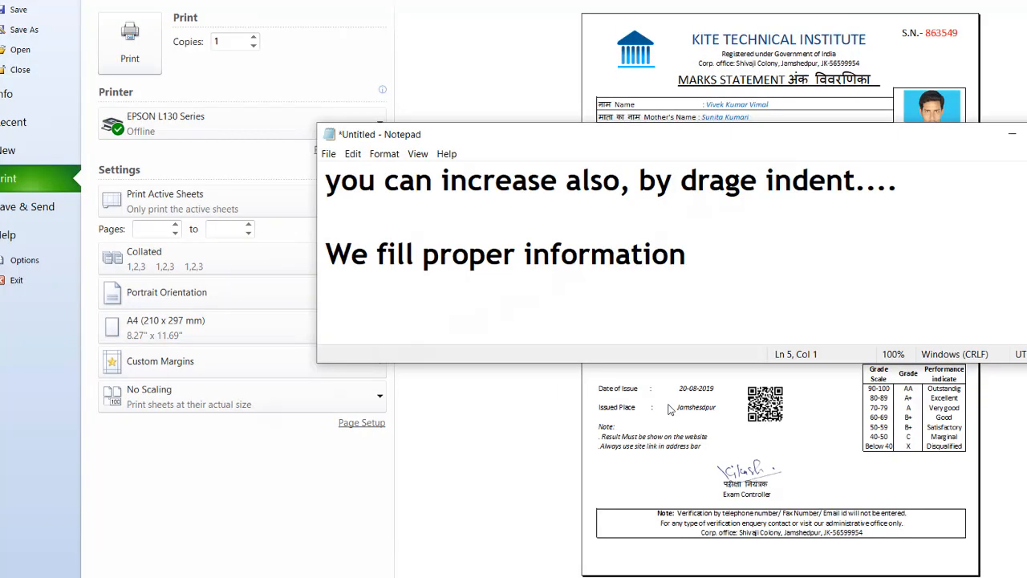
Step: In the Notepad window, add the line "Thank You for watching..." below "We fill proper information"
key("Return")
type("Thank ")
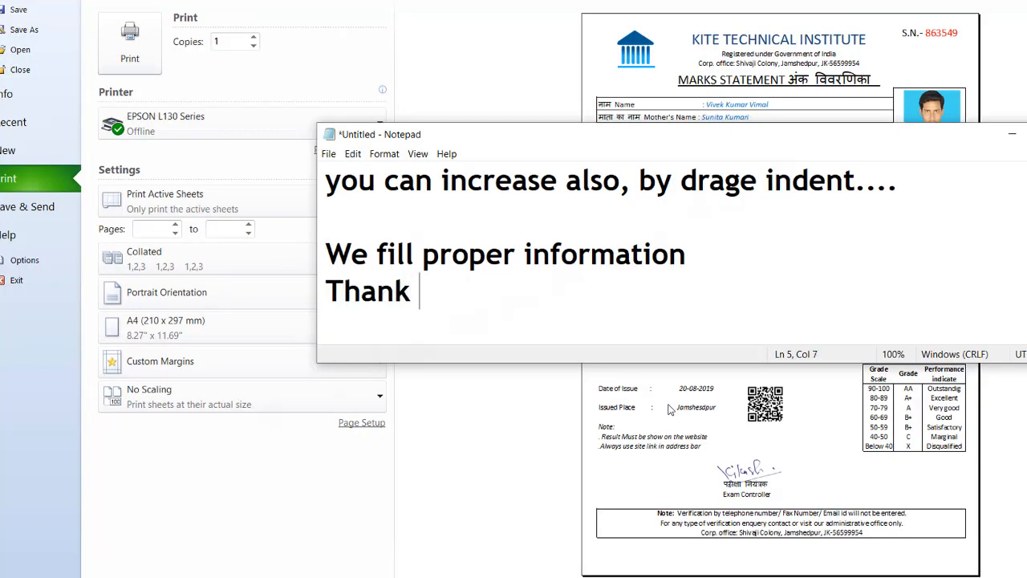
type("You ")
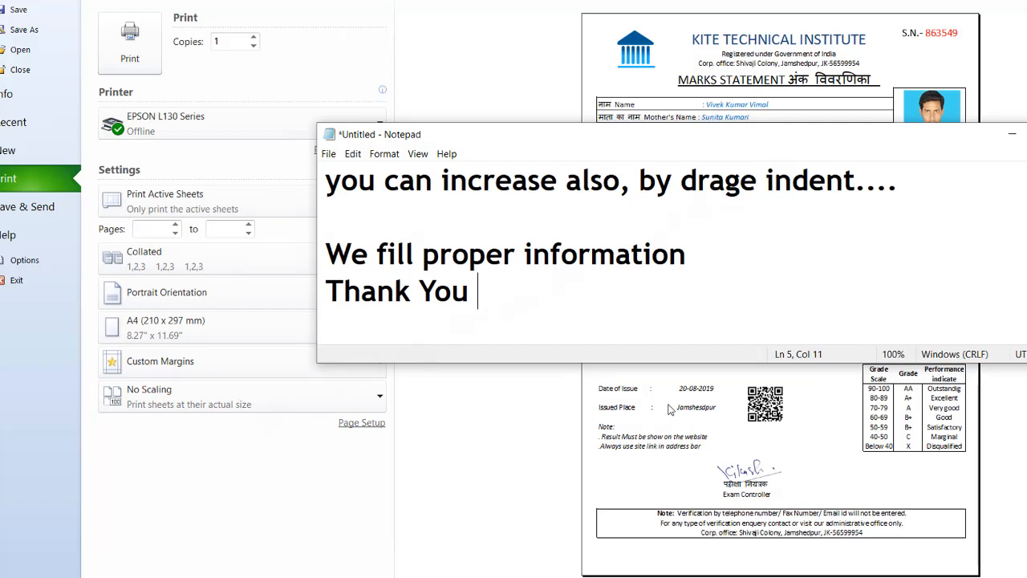
type("for ")
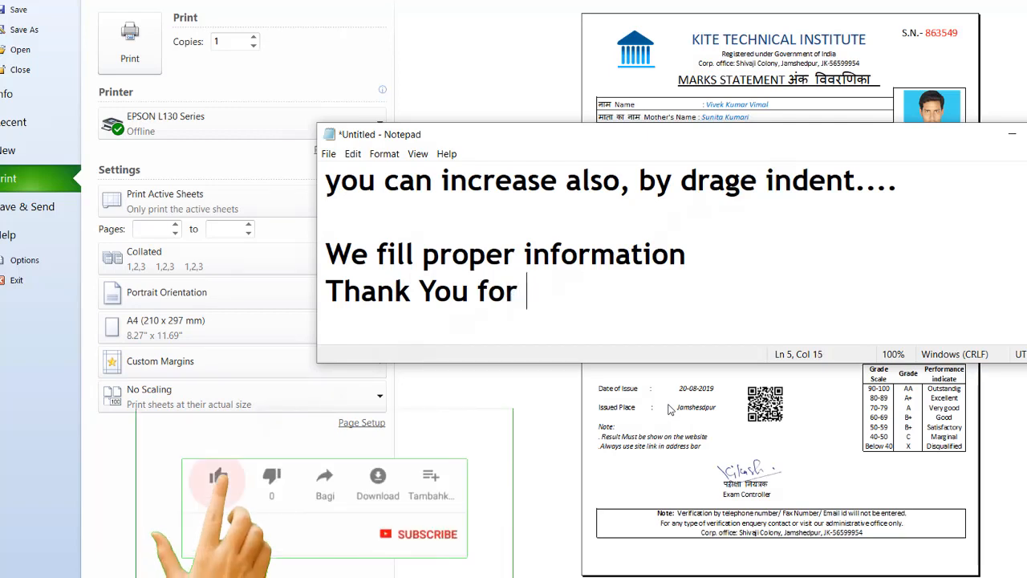
type("watchin")
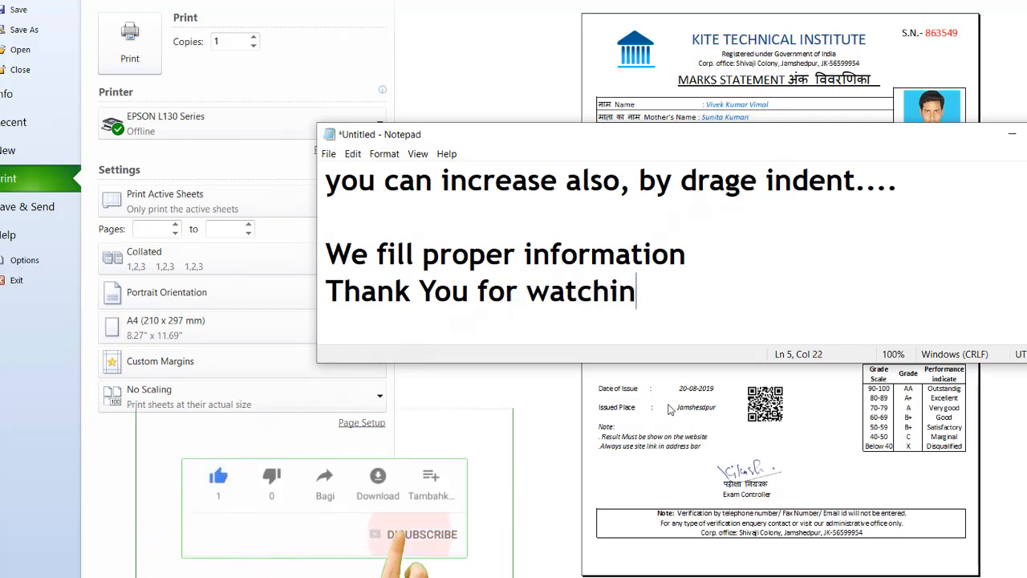
type("g.....")
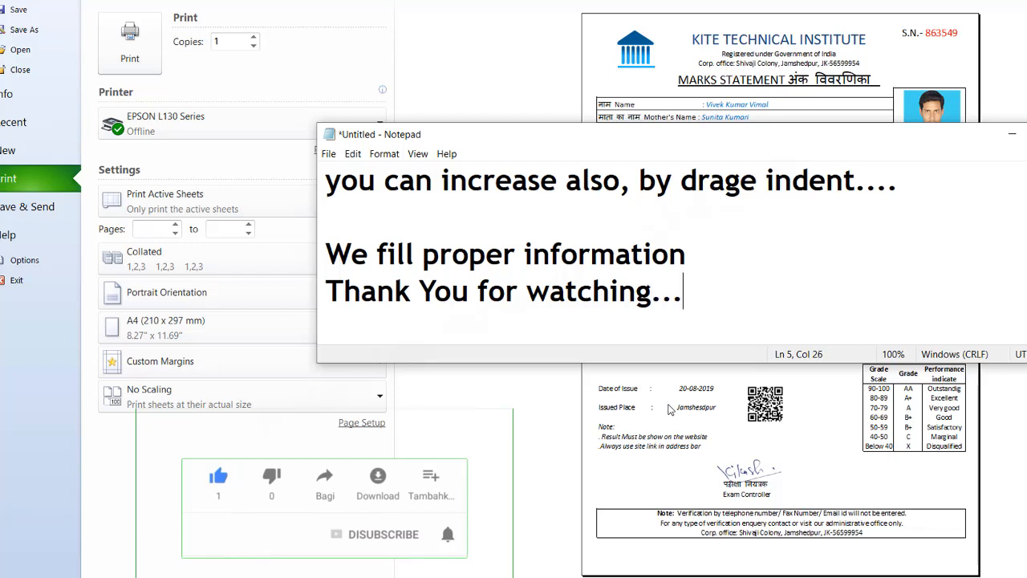